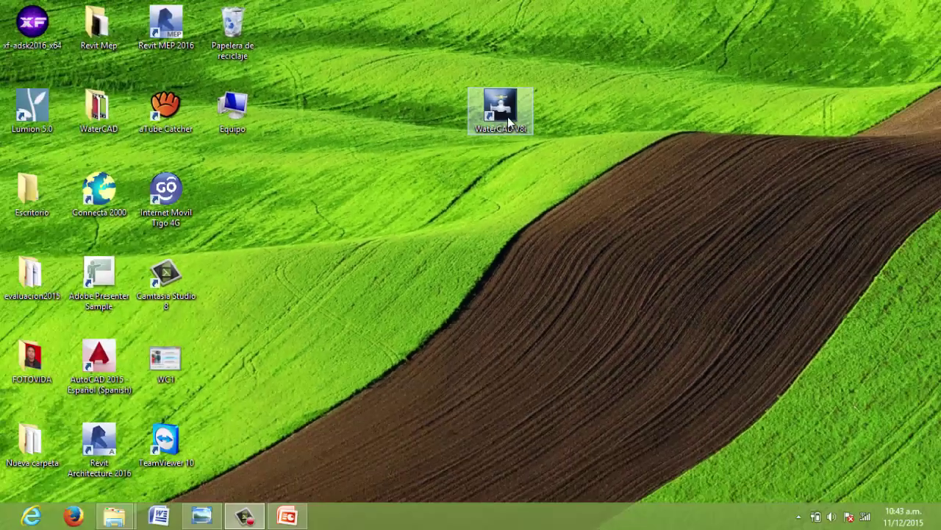
# Step: Start WaterCAD V8i from the desktop and create a new empty project
pyautogui.doubleClick(612, 254)
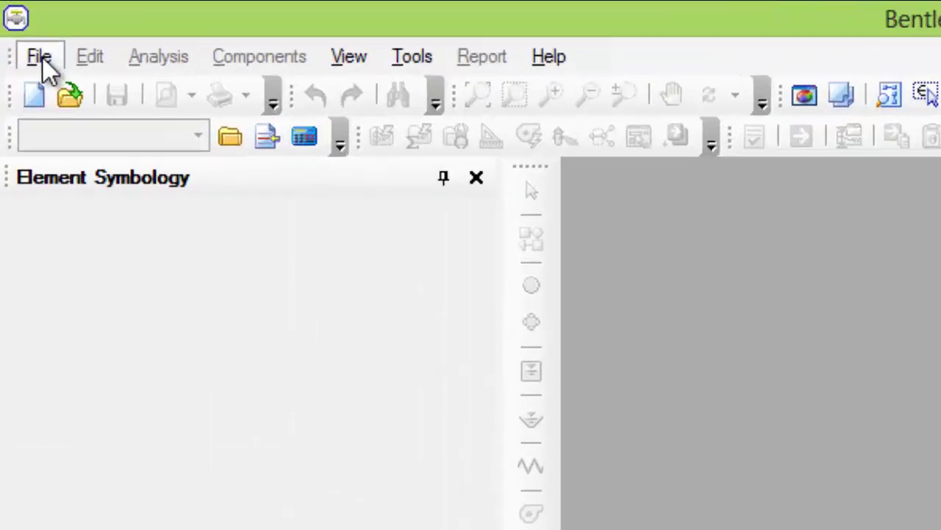
pyautogui.click(41, 59)
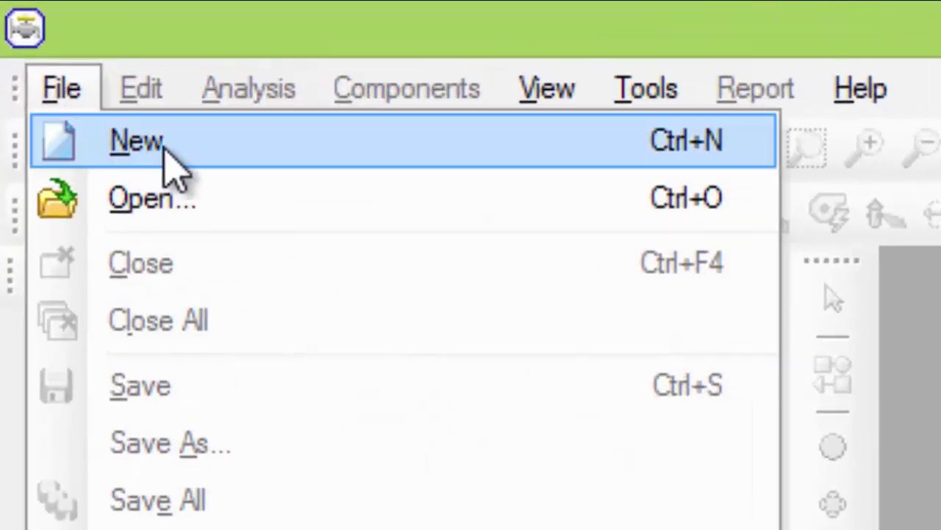
pyautogui.click(148, 141)
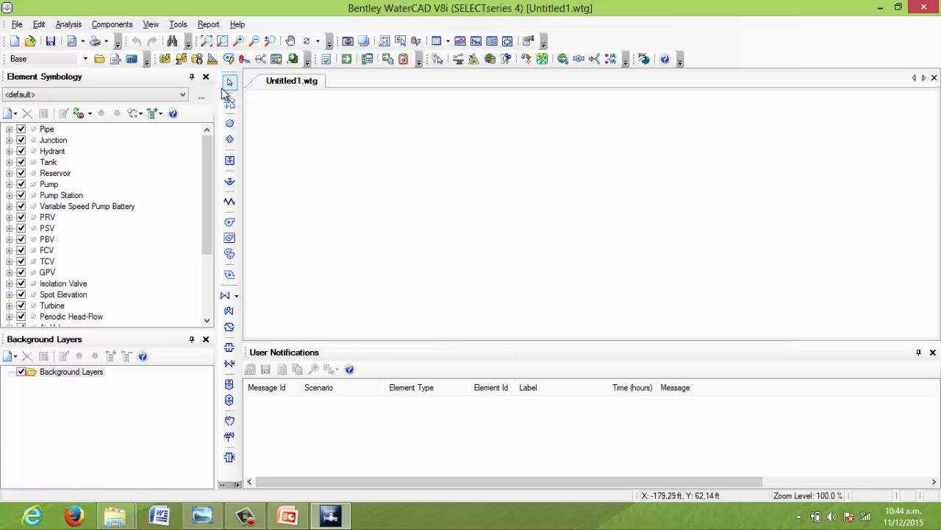
# Step: Save the new project to the Desktop (Escritorio) as "SISTEMA DE AGUA POTABLE" in WaterCAD project format
pyautogui.click(19, 26)
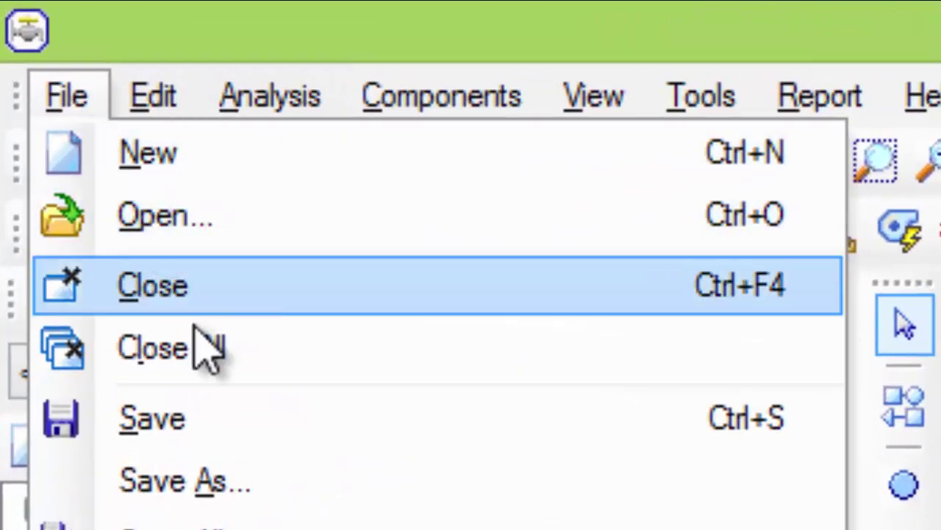
pyautogui.click(246, 479)
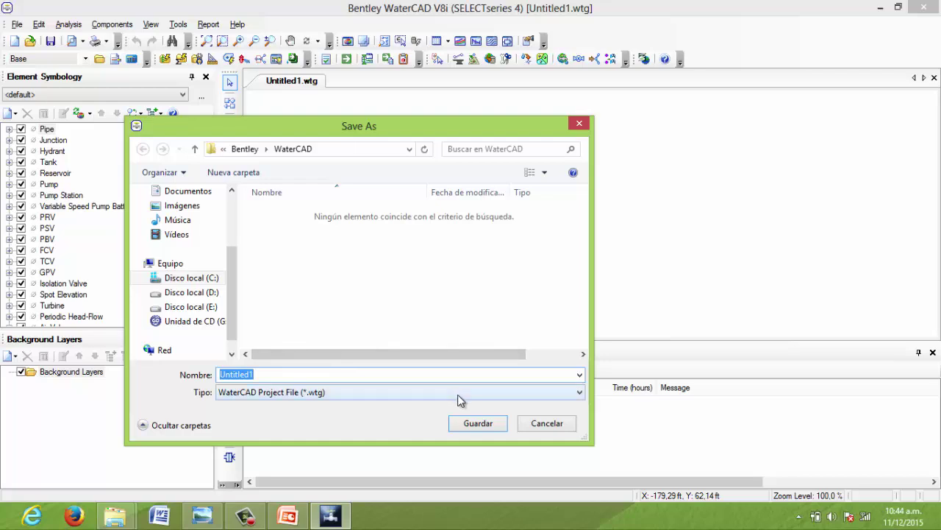
pyautogui.scroll(3, 184, 243)
pyautogui.click(196, 227)
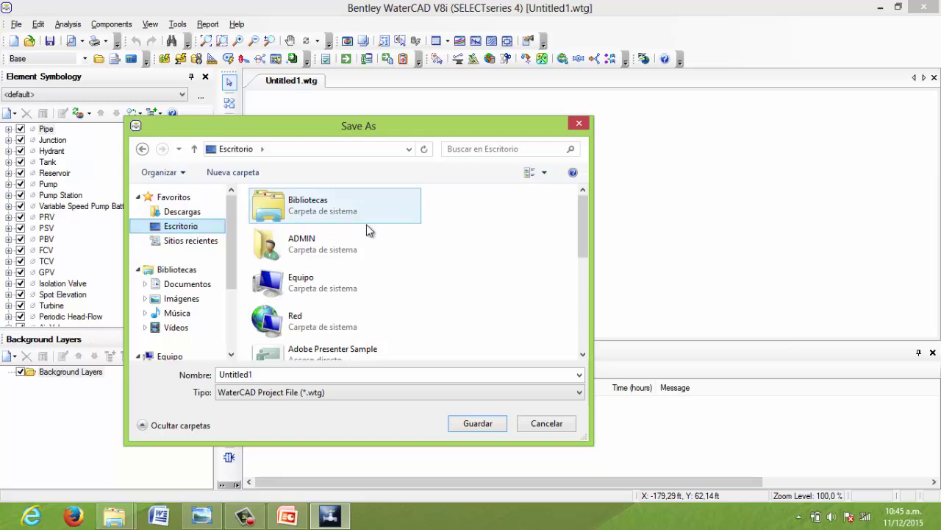
pyautogui.click(268, 375)
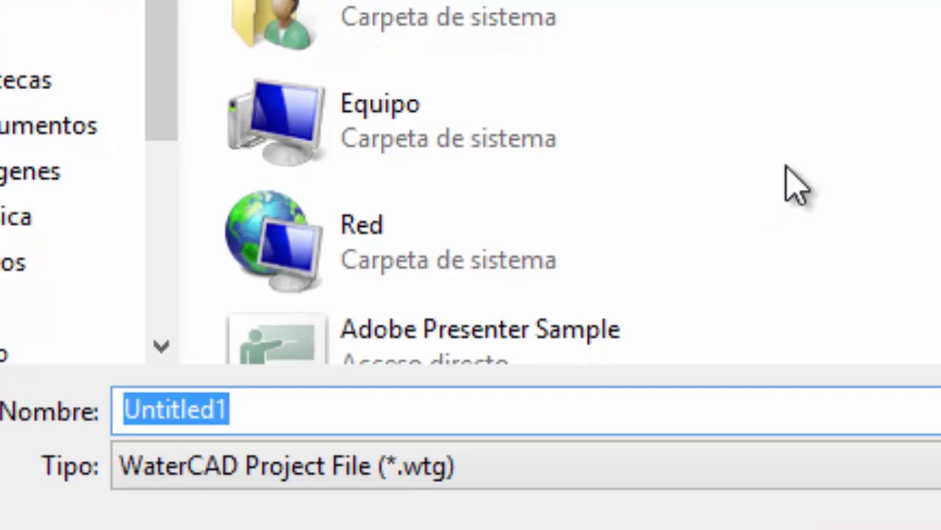
pyautogui.write('SISTEMA D')
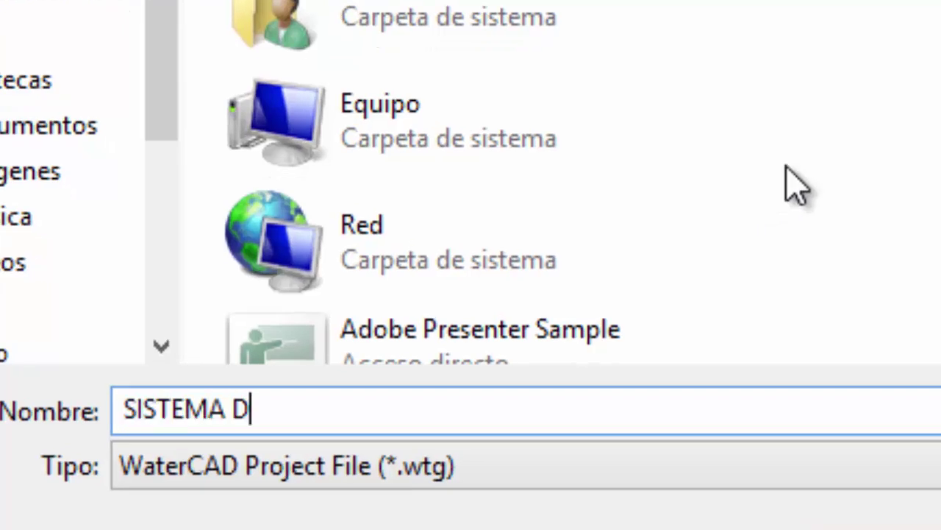
pyautogui.write('E AGUA POTA')
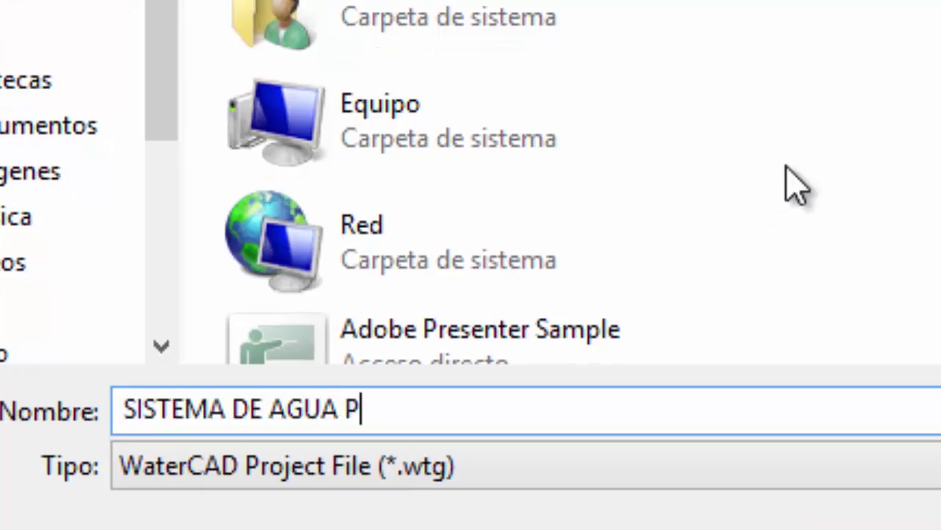
pyautogui.write('BLE')
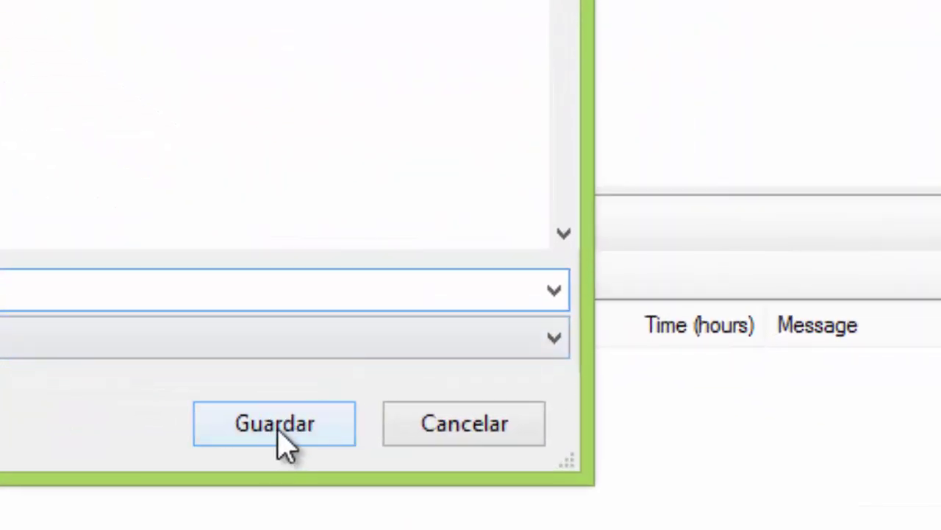
pyautogui.click(289, 433)
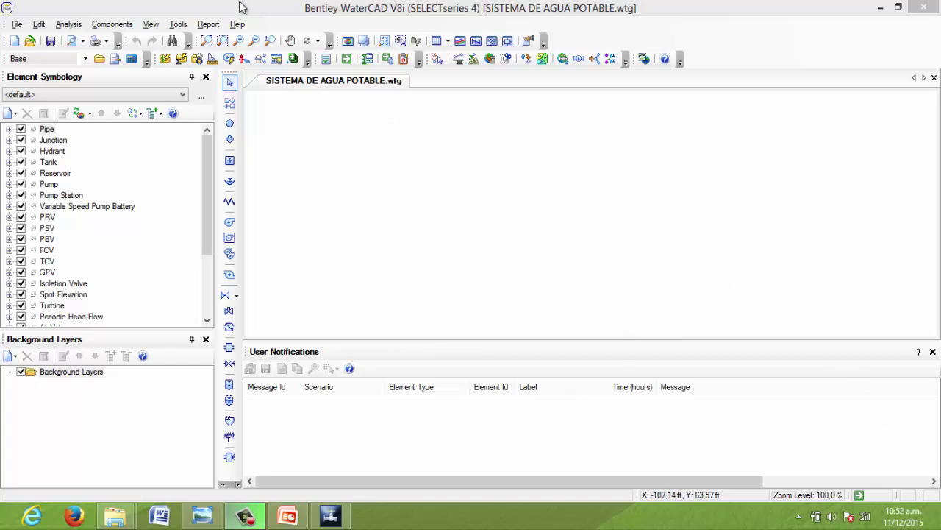
# Step: Open the project properties and set the title to "SISTEMA DE AGUA PARA PATACAMAY"
pyautogui.click(17, 24)
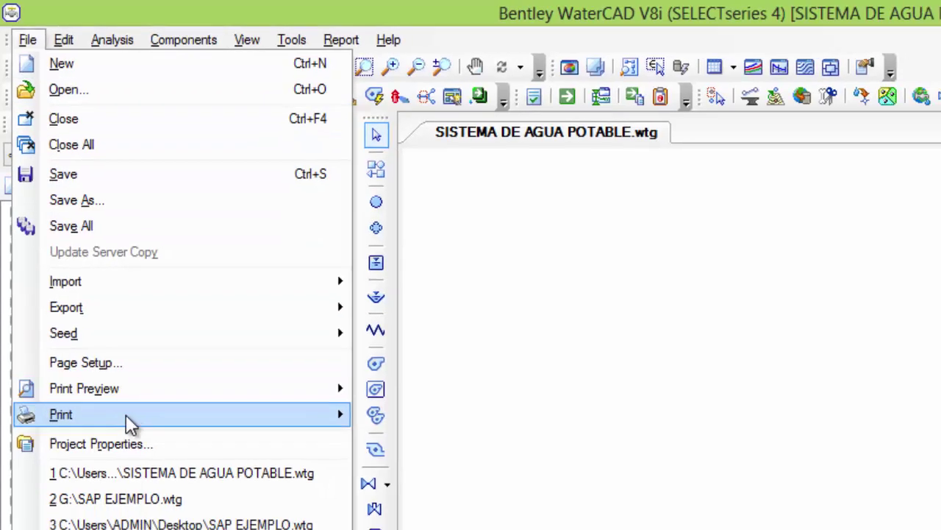
pyautogui.click(99, 471)
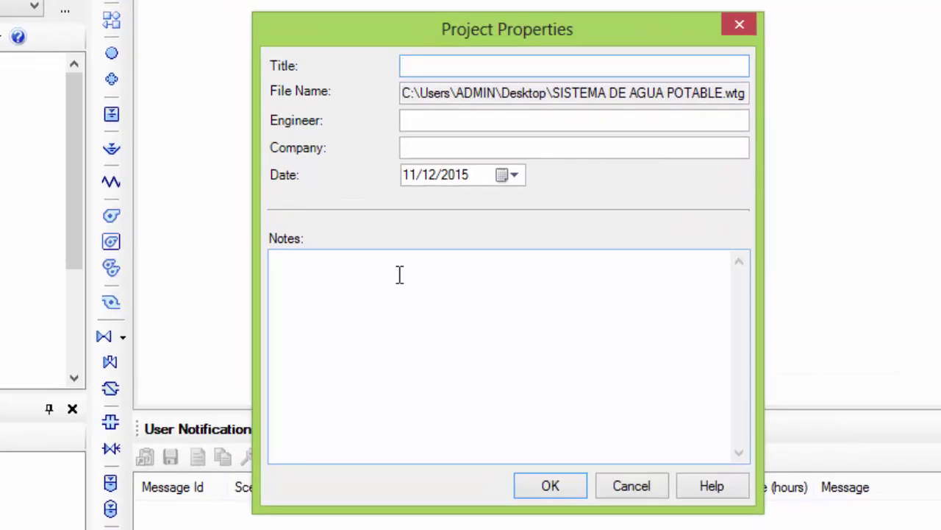
pyautogui.write('SISTEMA')
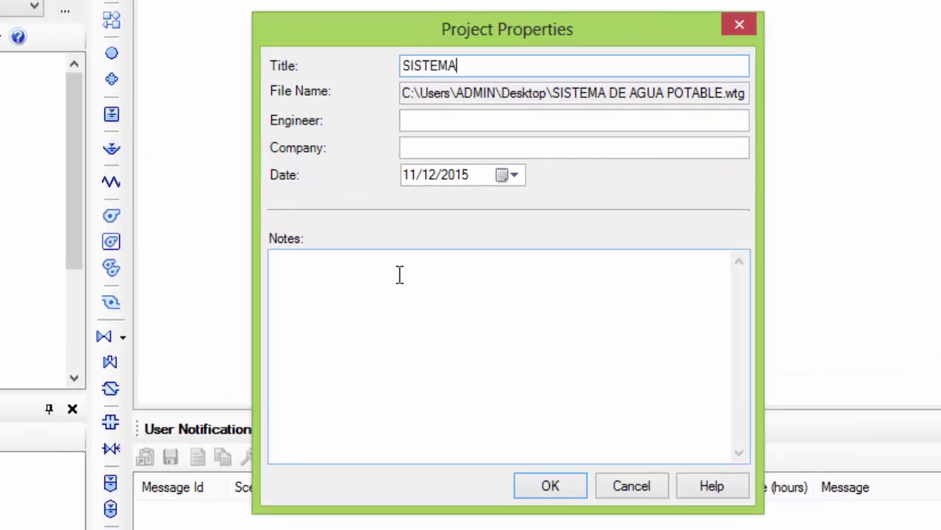
pyautogui.write(' DE AGUA ')
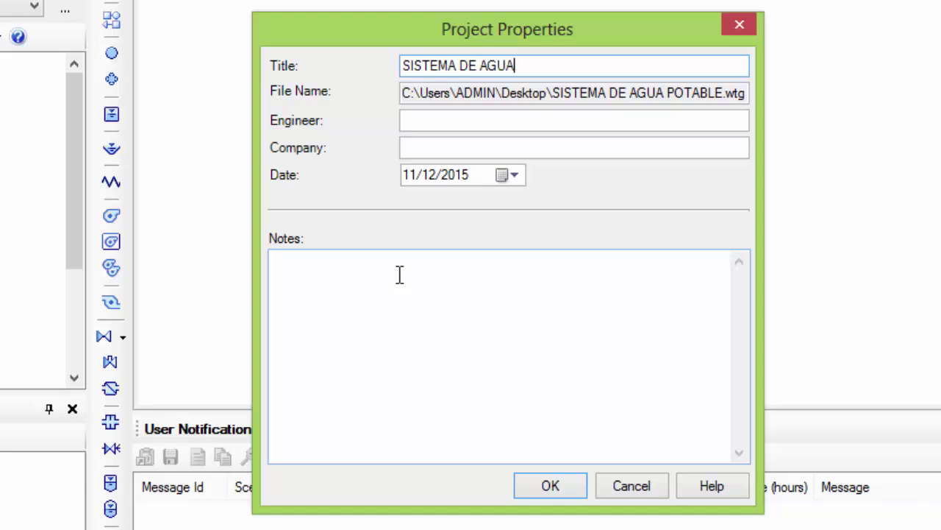
pyautogui.write('PARA PAT')
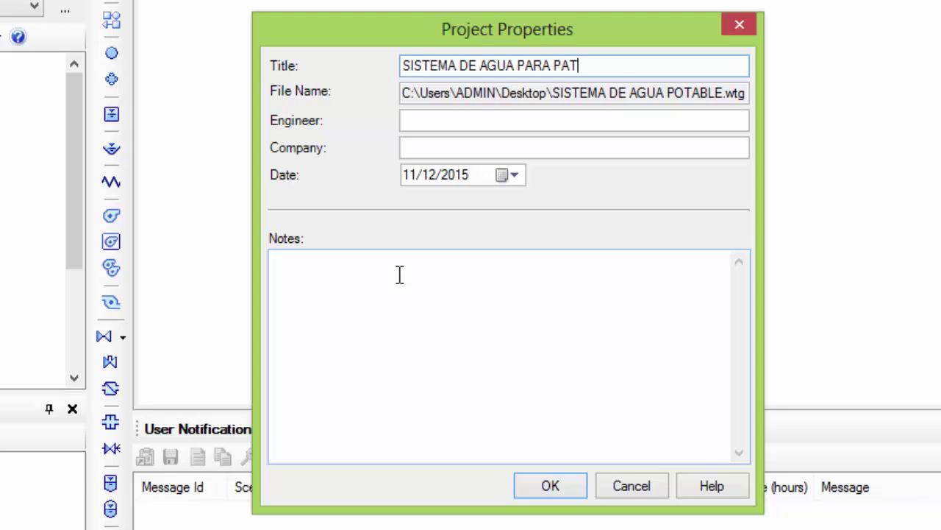
pyautogui.write('ACAMAY')
# Step: Enter the engineer's initials and set the company to UMSA in the project properties
pyautogui.click(404, 124)
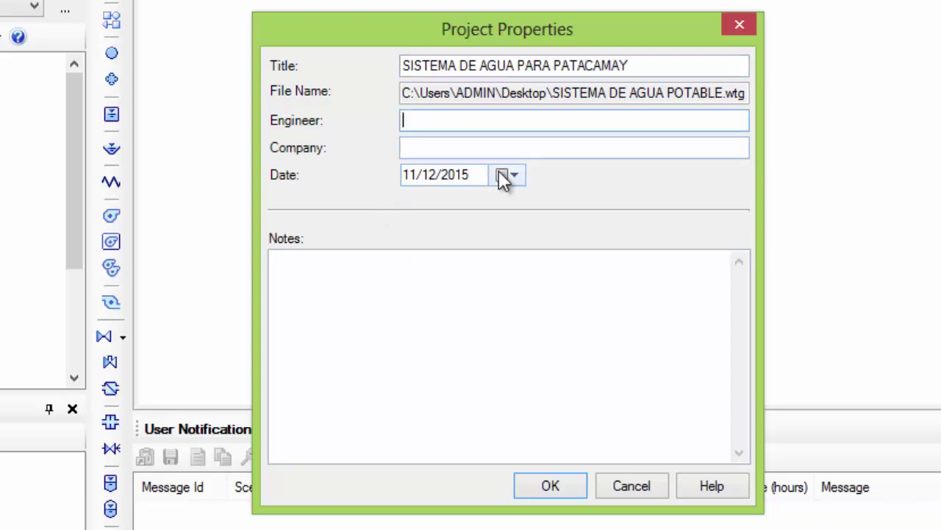
pyautogui.write('GCS')
pyautogui.click(436, 145)
pyautogui.write('UMSA')
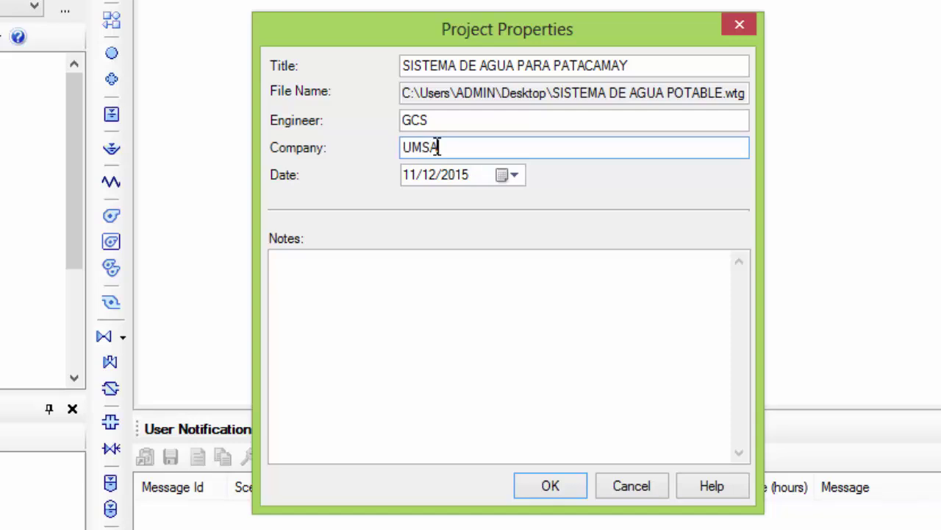
# Step: Add the project note "SISETEMA DE AGUA POTABLE PARA PATACAMAYA" and accept the project properties
pyautogui.click(287, 267)
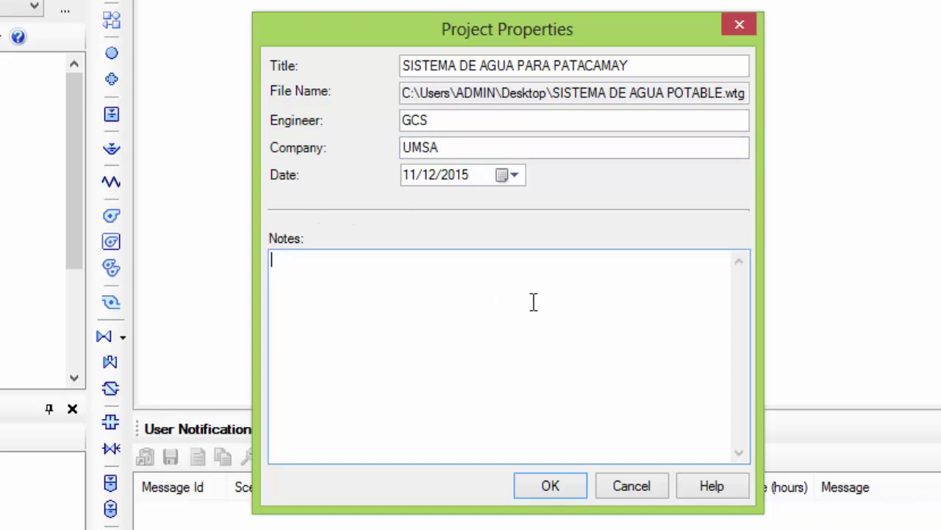
pyautogui.write('SISETEME D')
pyautogui.press('BackSpace')
pyautogui.press('BackSpace')
pyautogui.press('BackSpace')
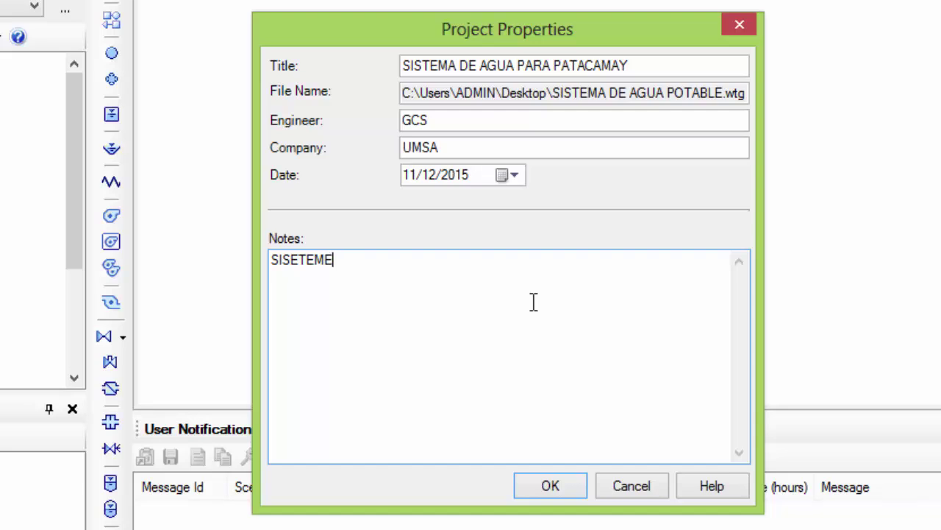
pyautogui.write('A DE AGUA POTABLE')
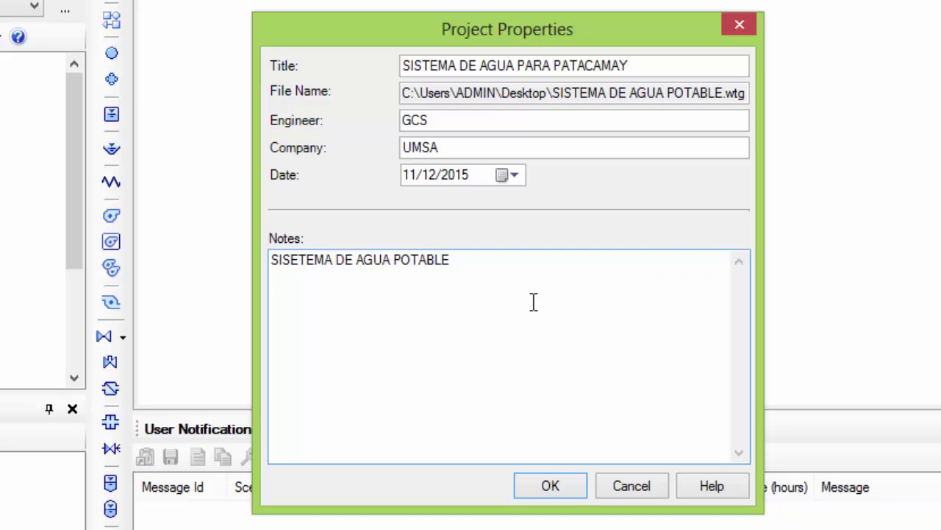
pyautogui.write(' PARA PATA')
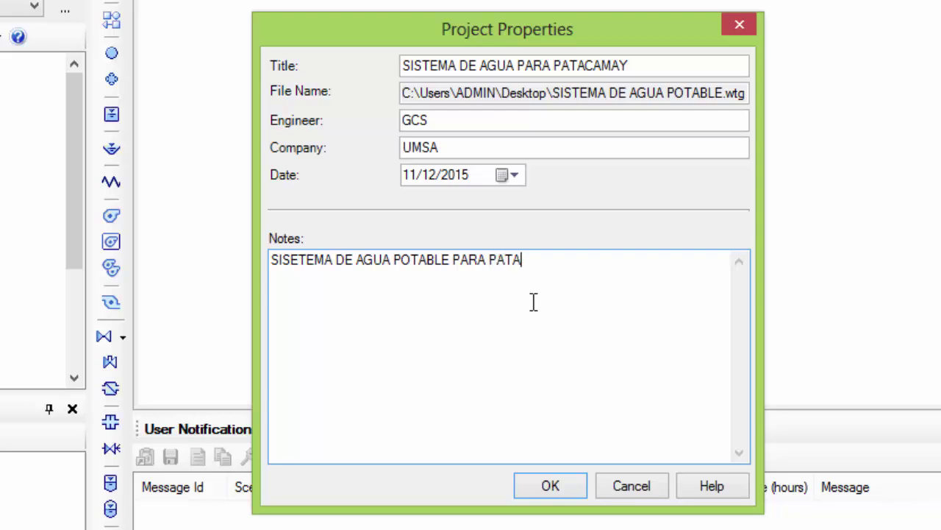
pyautogui.write('CAMAYA')
pyautogui.click(553, 489)
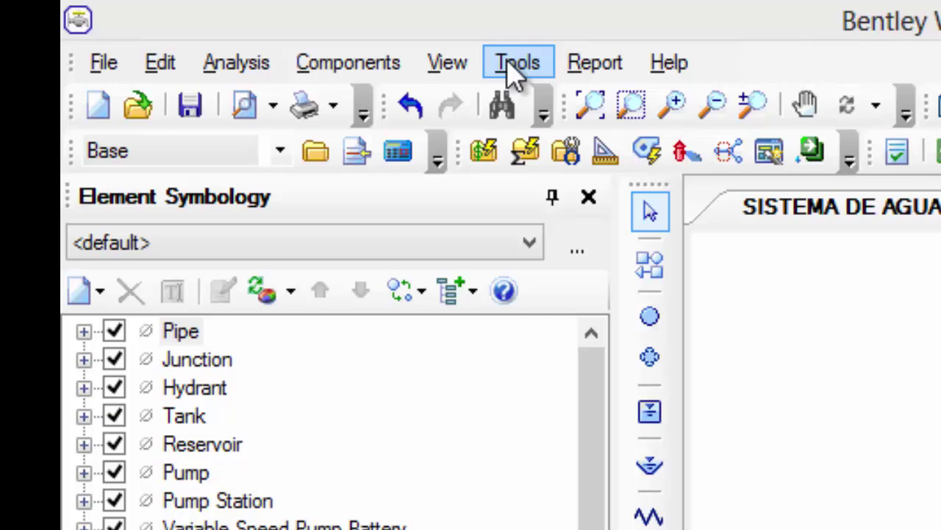
# Step: Open the unit settings in the program options and reset all units to the SI defaults
pyautogui.click(515, 63)
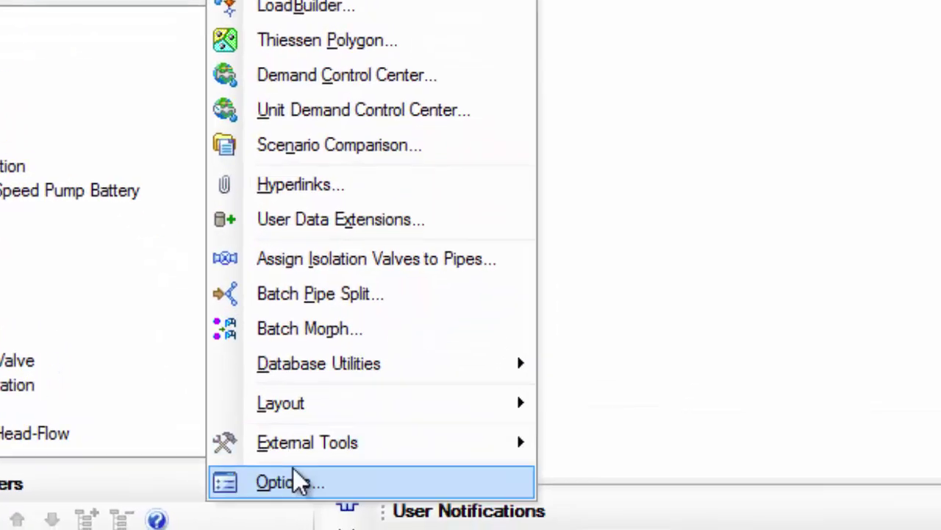
pyautogui.click(232, 447)
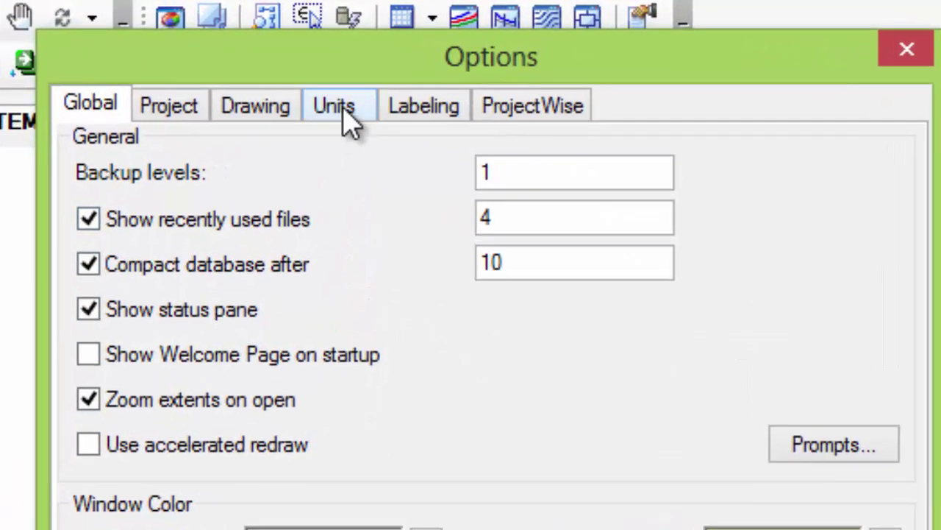
pyautogui.click(349, 118)
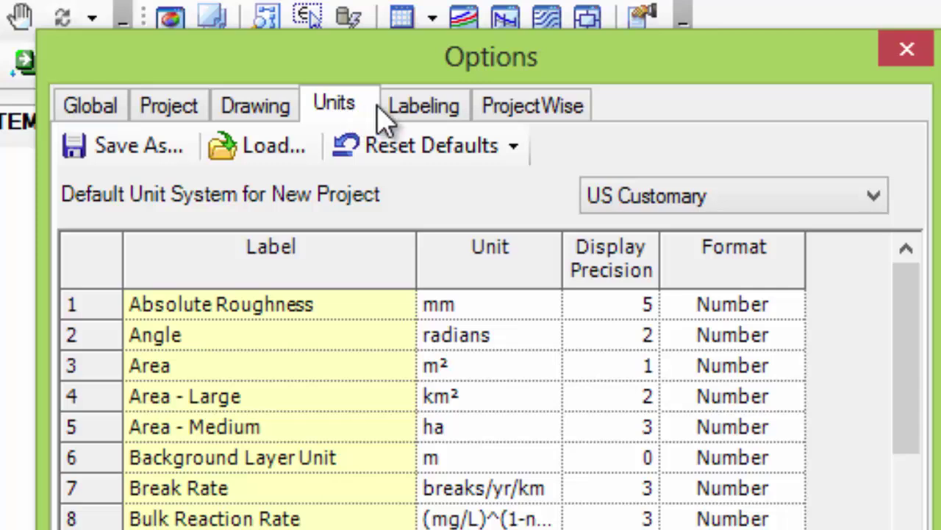
pyautogui.click(513, 147)
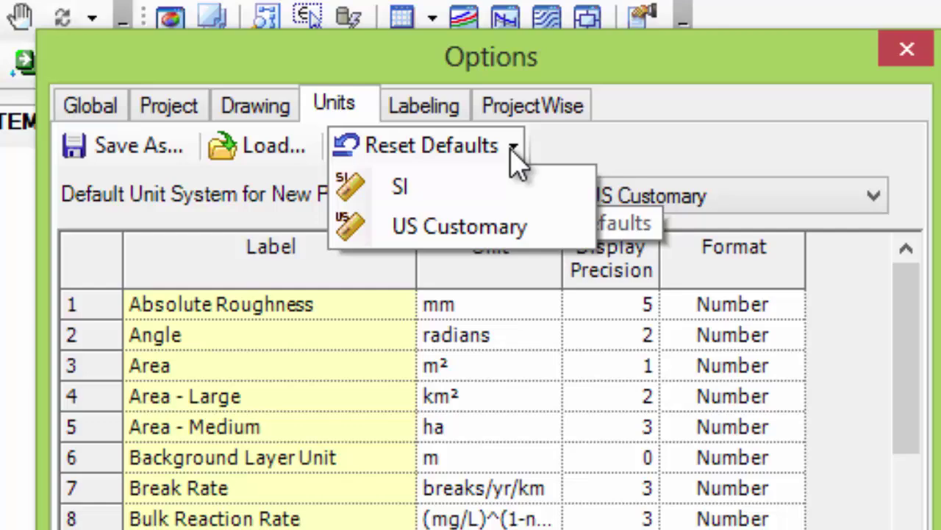
pyautogui.click(434, 197)
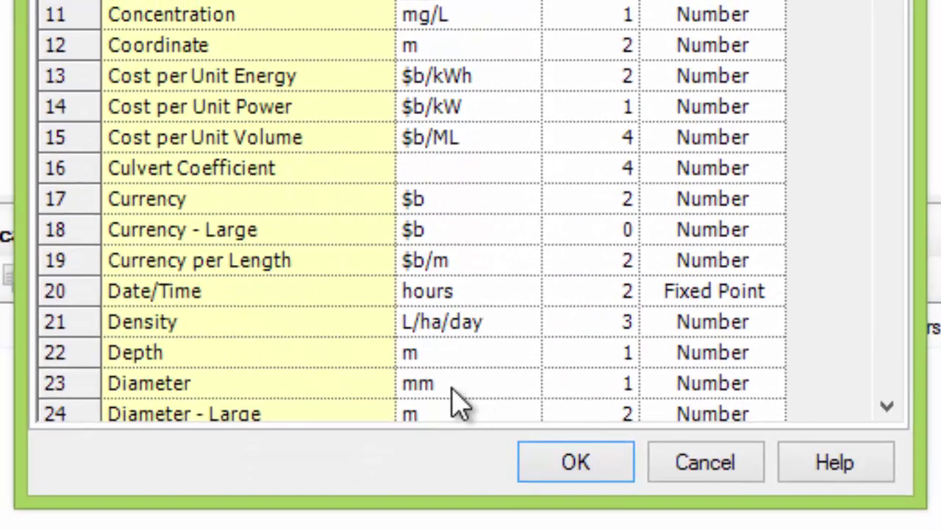
# Step: Set the Diameter unit to inches (in) with a display precision of 2
pyautogui.click(458, 383)
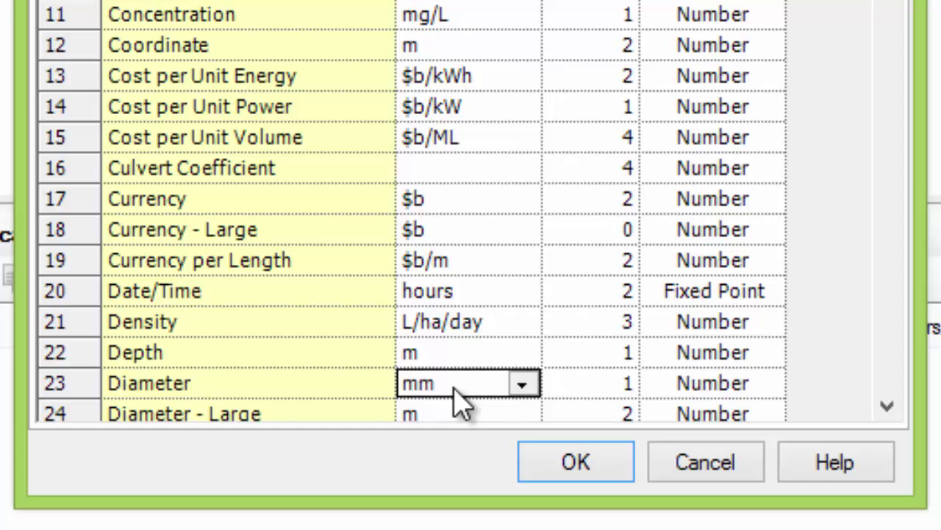
pyautogui.click(523, 384)
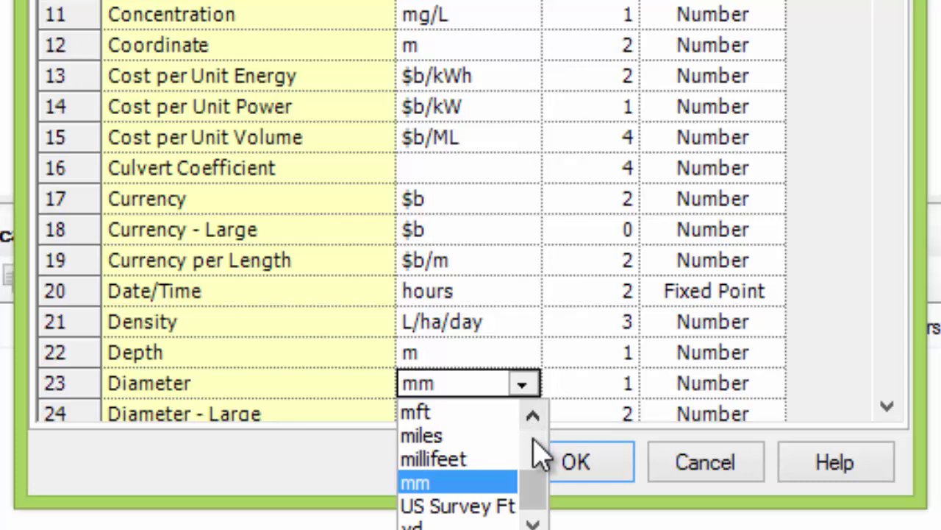
pyautogui.click(542, 450)
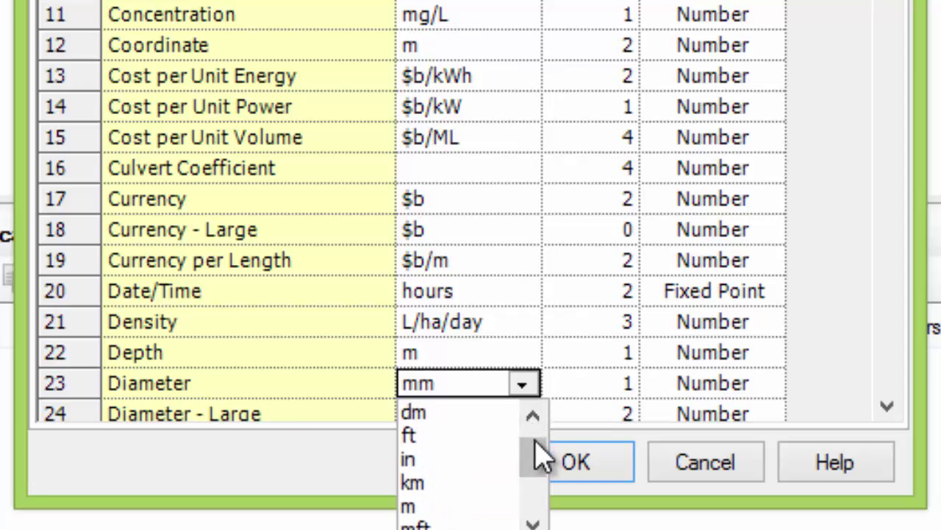
pyautogui.click(430, 462)
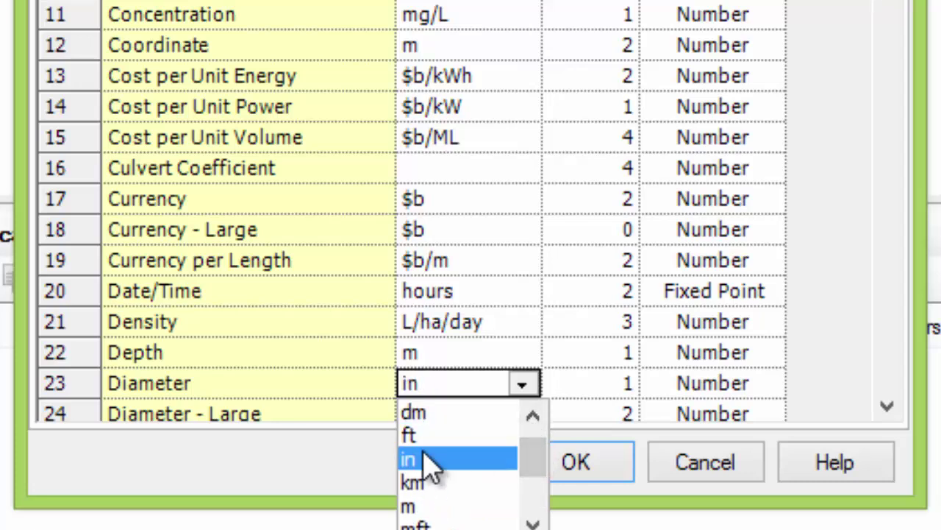
pyautogui.click(621, 390)
pyautogui.write('2')
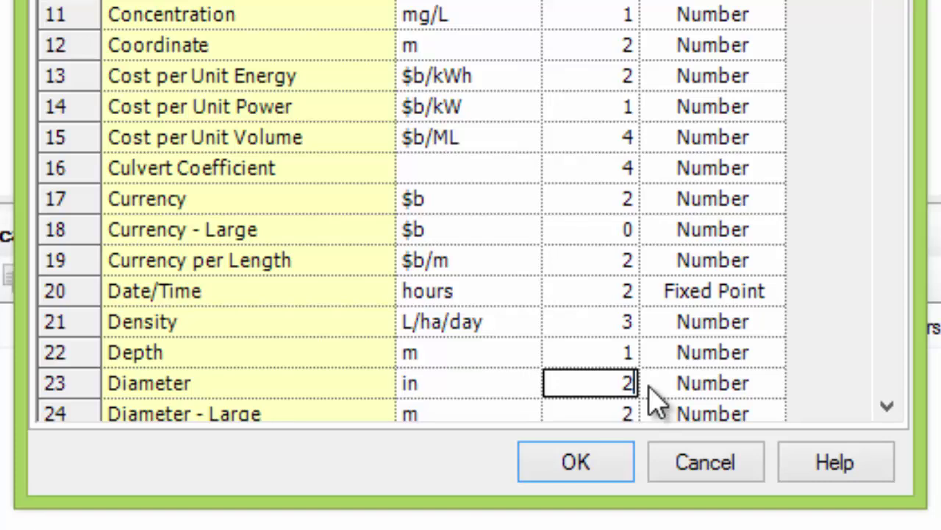
# Step: Open the unit choices for Elevation in the units table
pyautogui.scroll(-6, 799, 172)
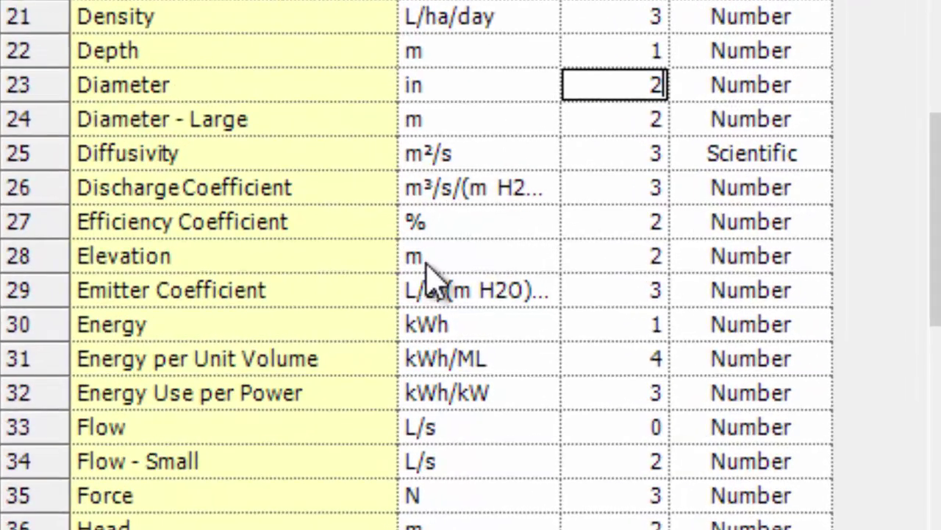
pyautogui.click(386, 266)
pyautogui.click(508, 259)
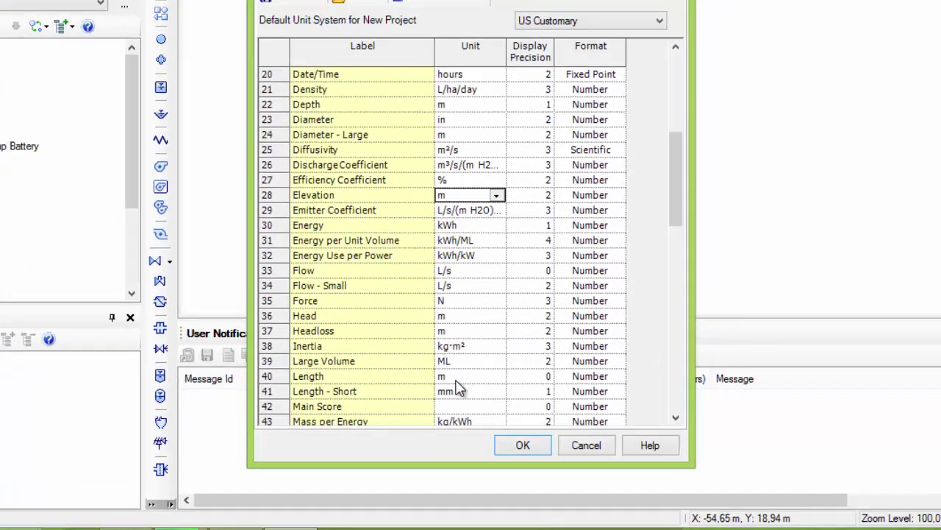
# Step: Set the display precision of the Length unit to 2 in the units table
pyautogui.click(461, 388)
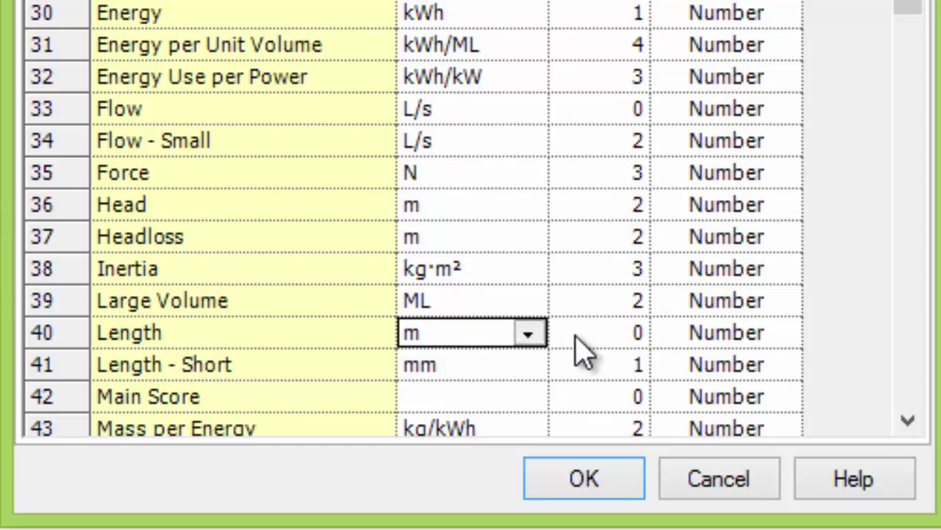
pyautogui.click(610, 338)
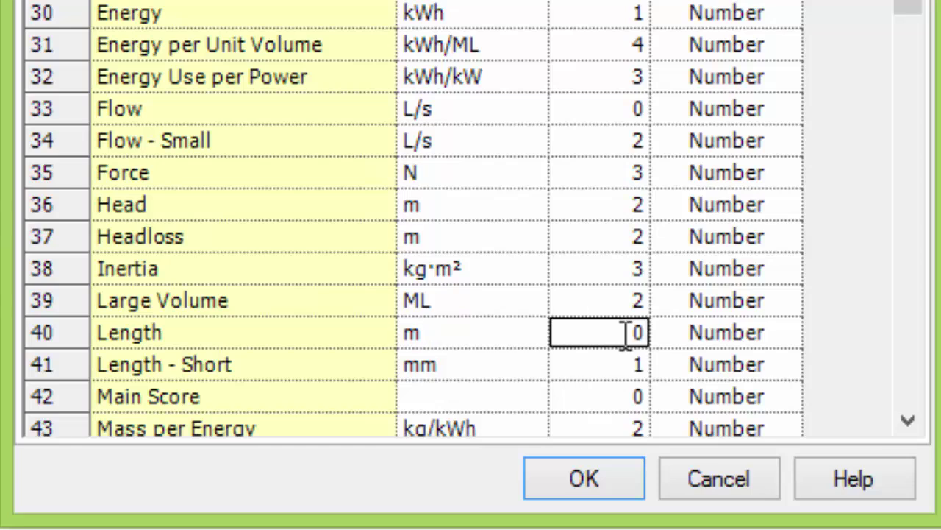
pyautogui.write('2')
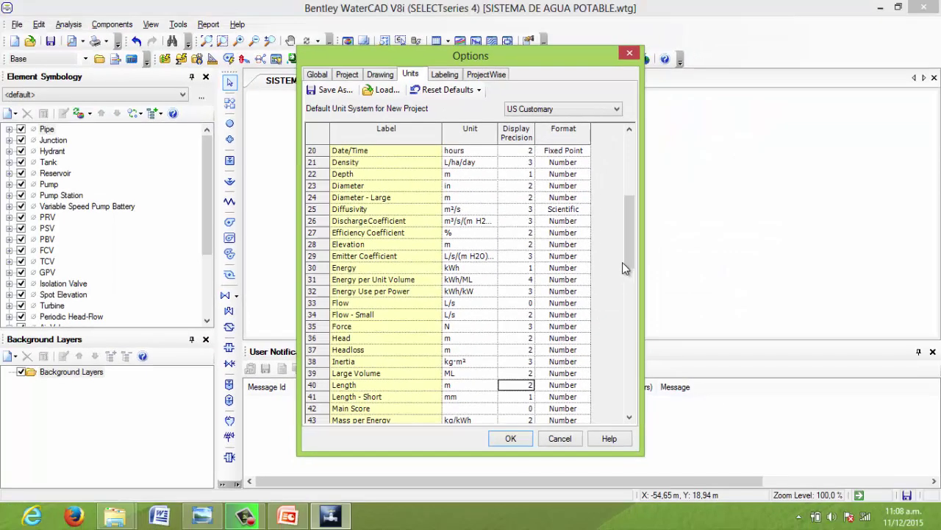
# Step: Set the Pressure unit to m H2O with a display precision of 2 and accept the unit settings
pyautogui.moveTo(623, 262); pyautogui.dragTo(622, 295)
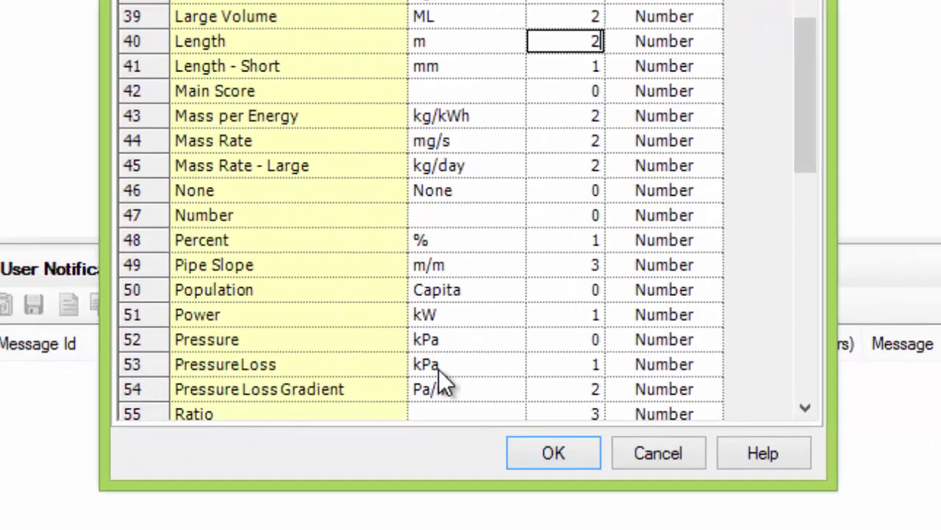
pyautogui.click(496, 340)
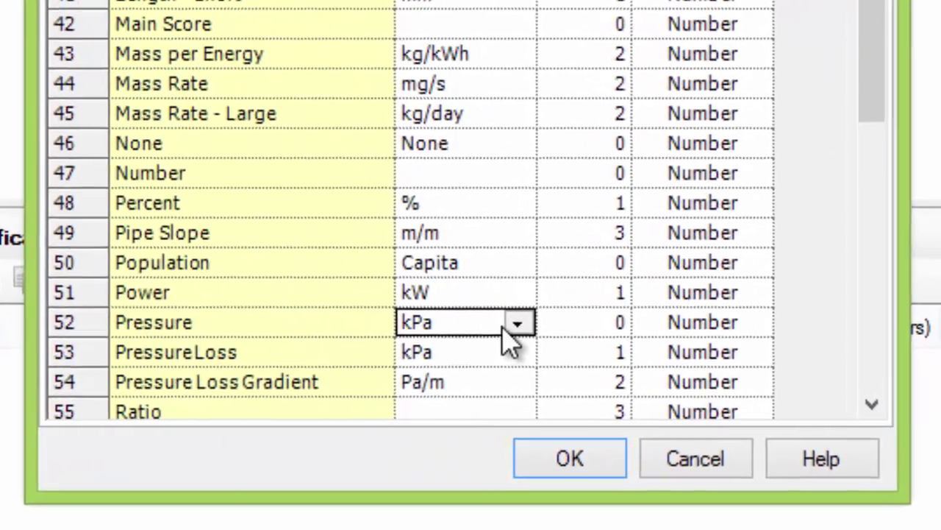
pyautogui.click(510, 342)
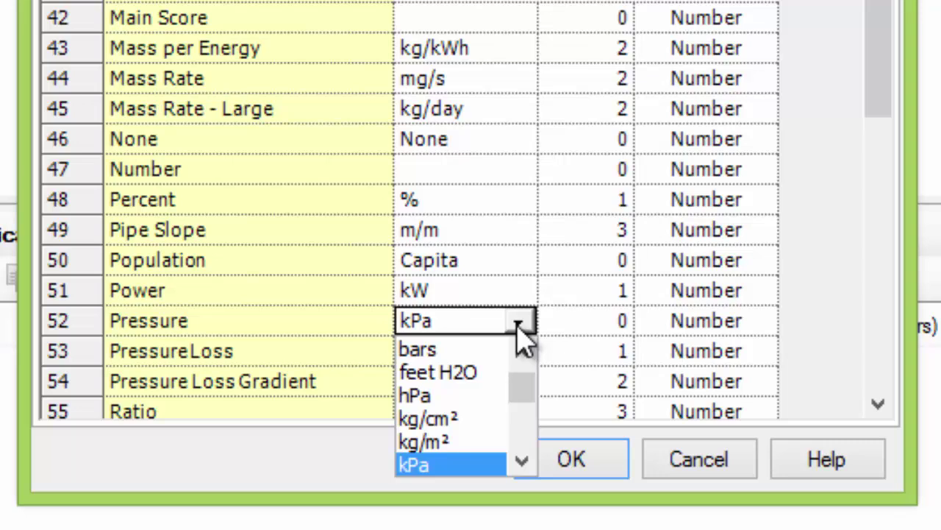
pyautogui.click(529, 434)
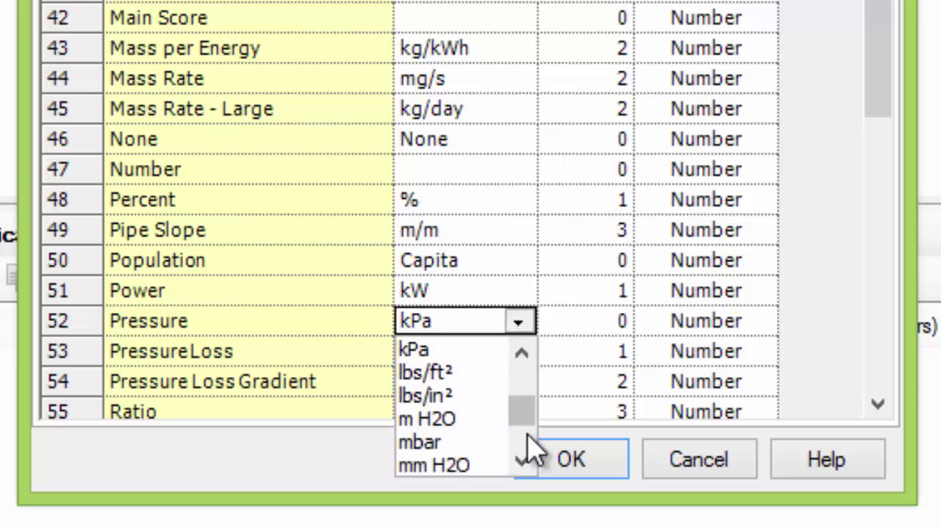
pyautogui.click(446, 419)
pyautogui.click(626, 329)
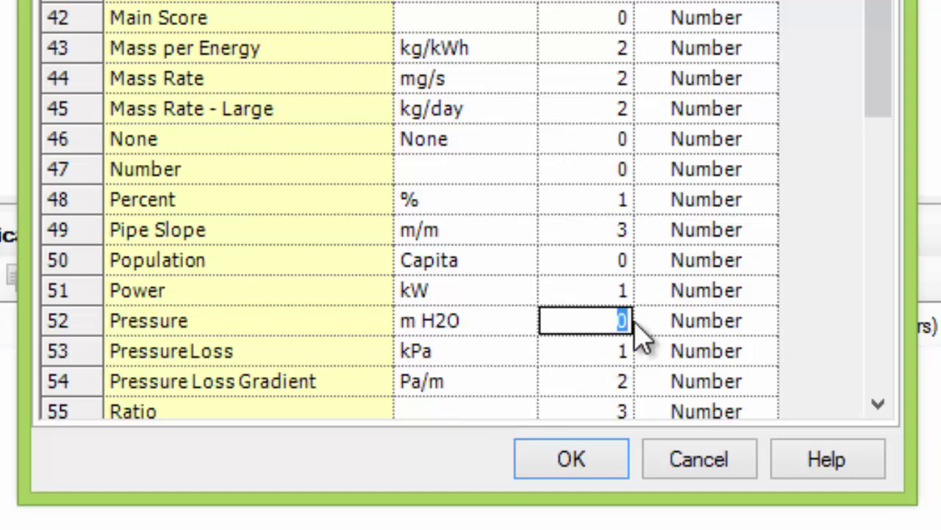
pyautogui.write('22')
pyautogui.press('BackSpace')
pyautogui.scroll(-8, 242, 154)
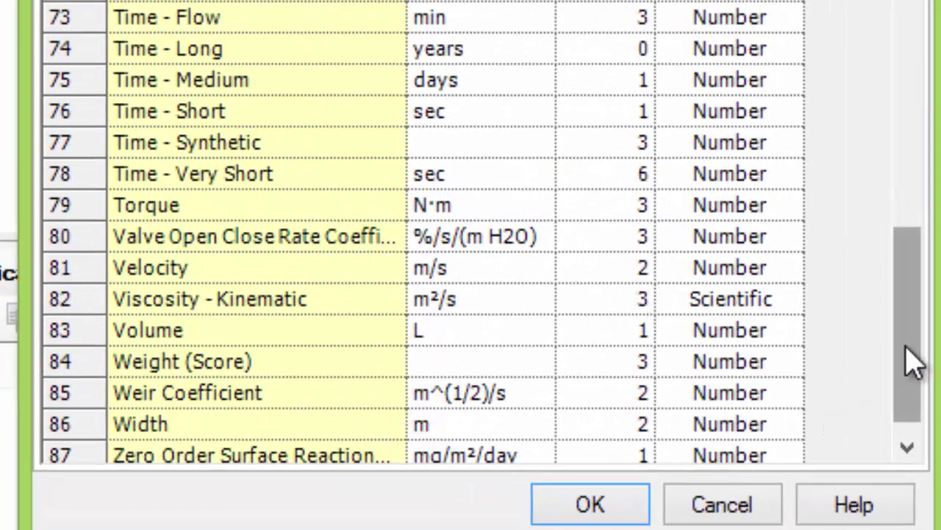
pyautogui.scroll(-1, 917, 361)
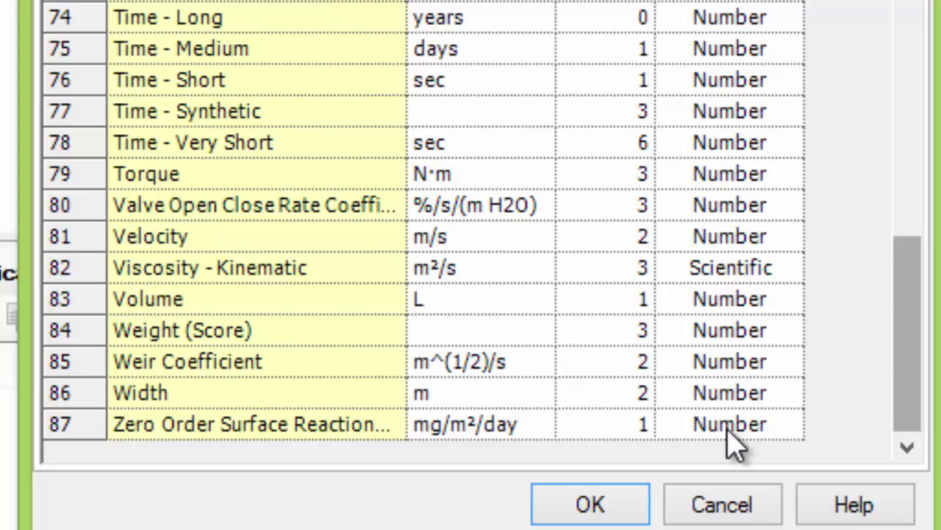
pyautogui.click(588, 506)
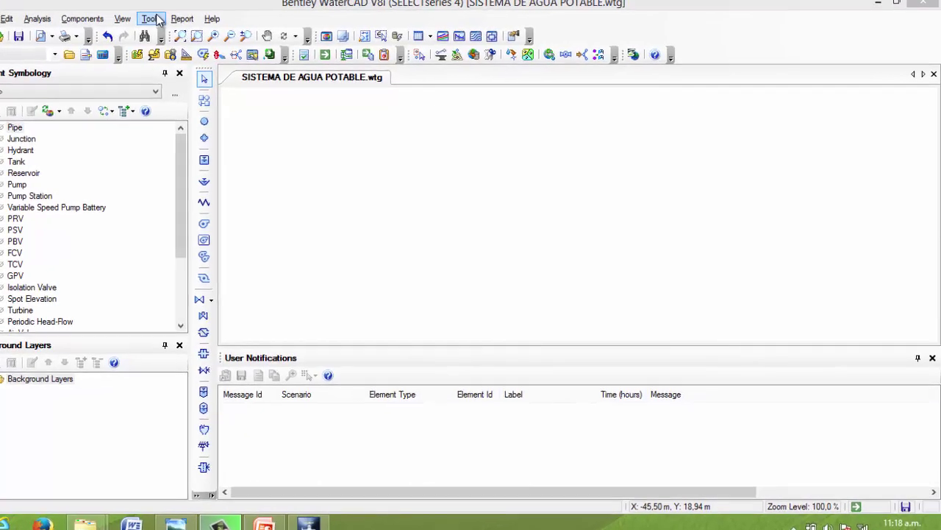
# Step: Set the drawing mode to Schematic in the program's drawing options
pyautogui.click(154, 20)
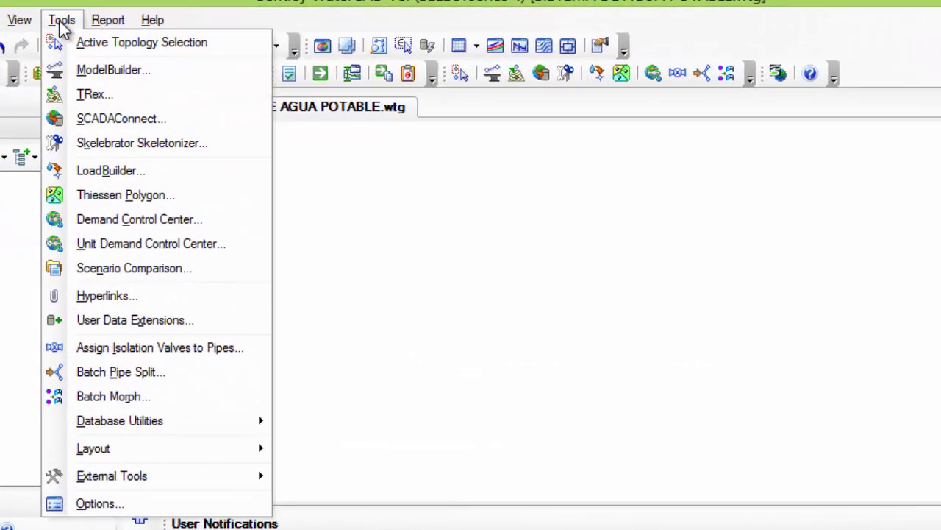
pyautogui.click(110, 505)
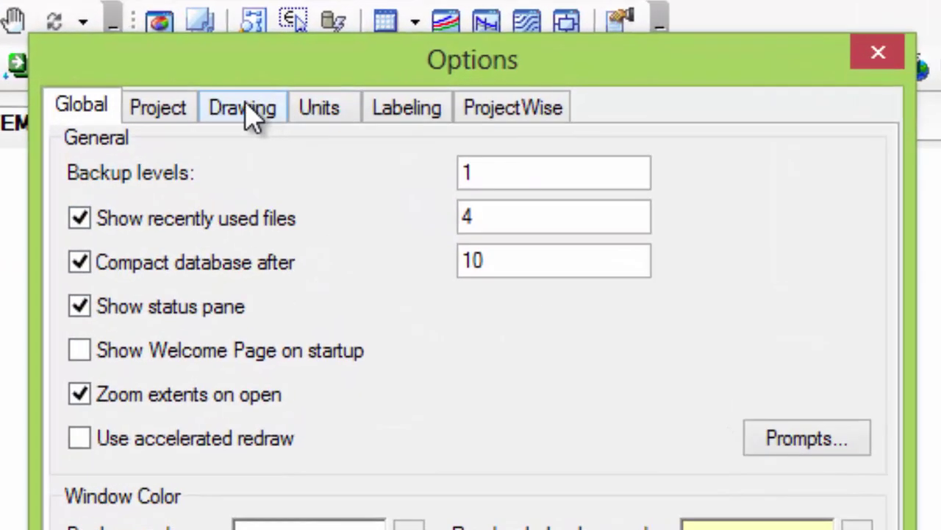
pyautogui.click(244, 109)
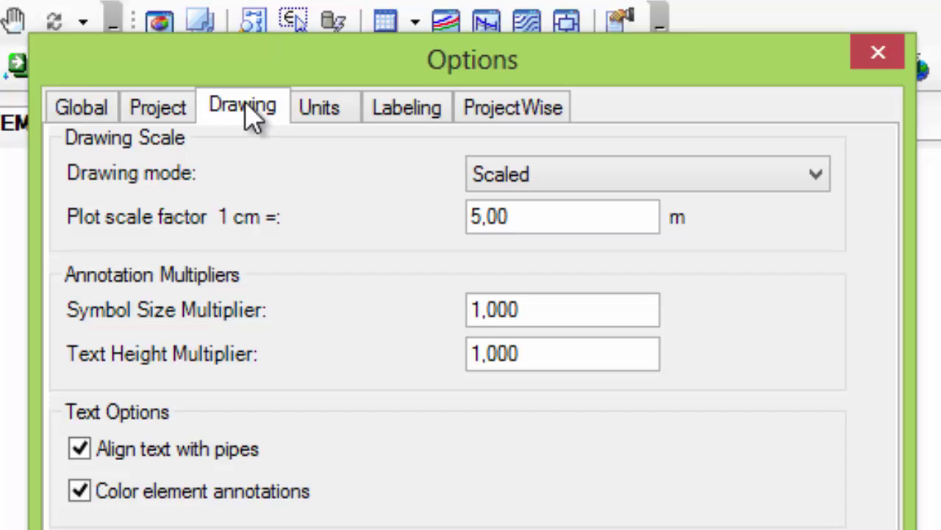
pyautogui.click(814, 184)
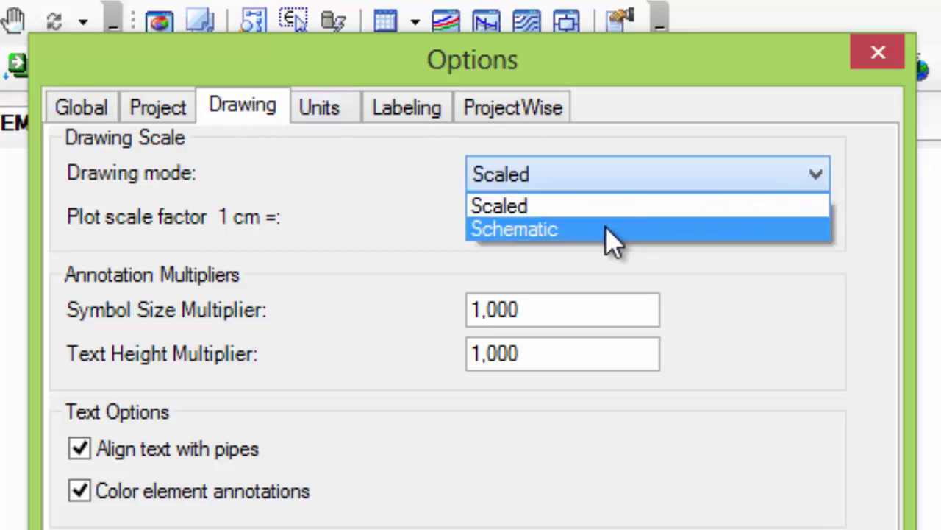
pyautogui.click(610, 234)
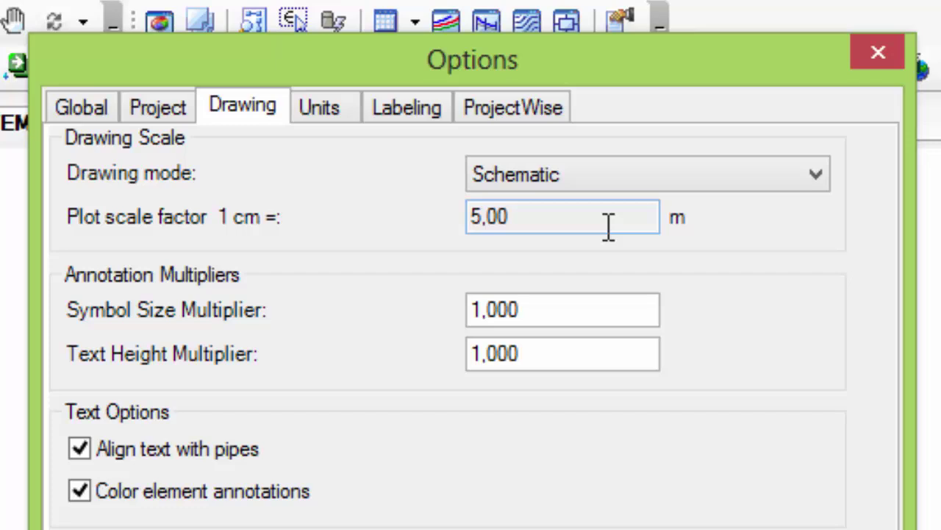
pyautogui.click(806, 178)
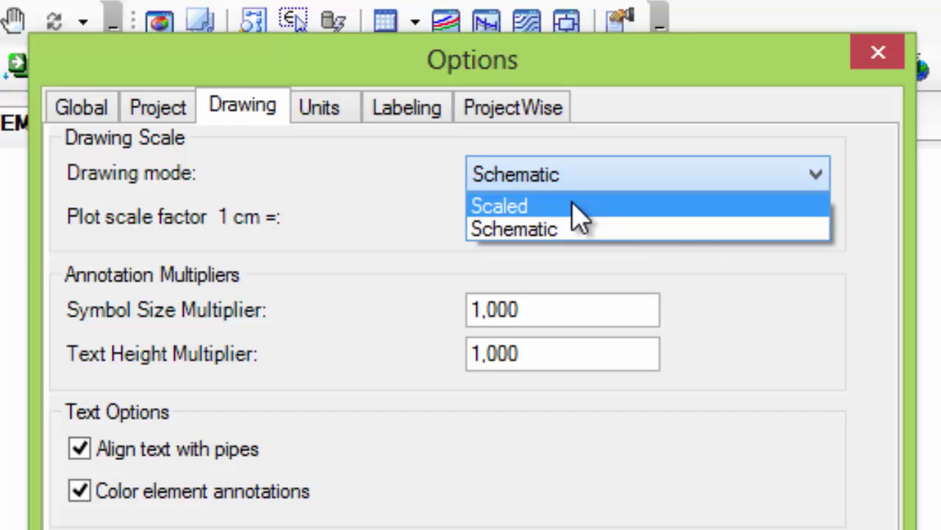
pyautogui.click(593, 239)
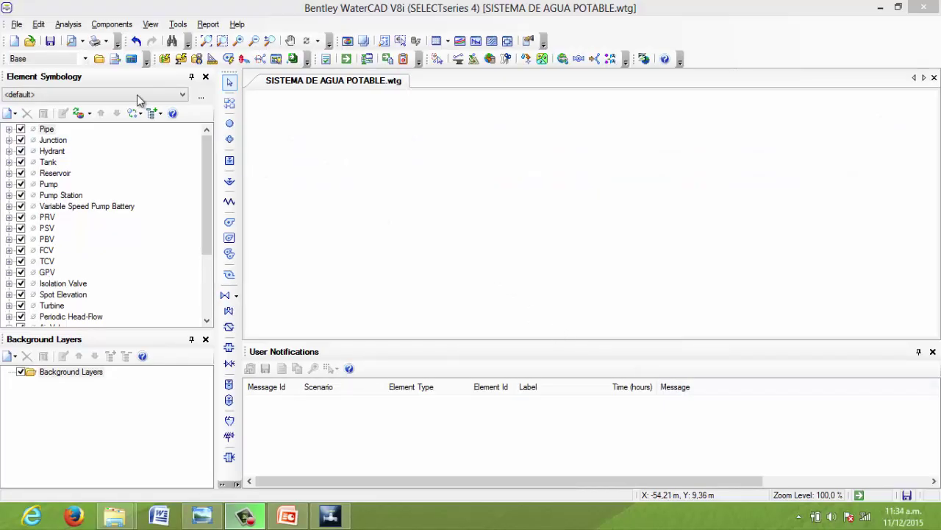
# Step: Open the Steady State/EPS Solver's Base Calculation Options and choose Hazen-Williams as the friction method
pyautogui.click(70, 25)
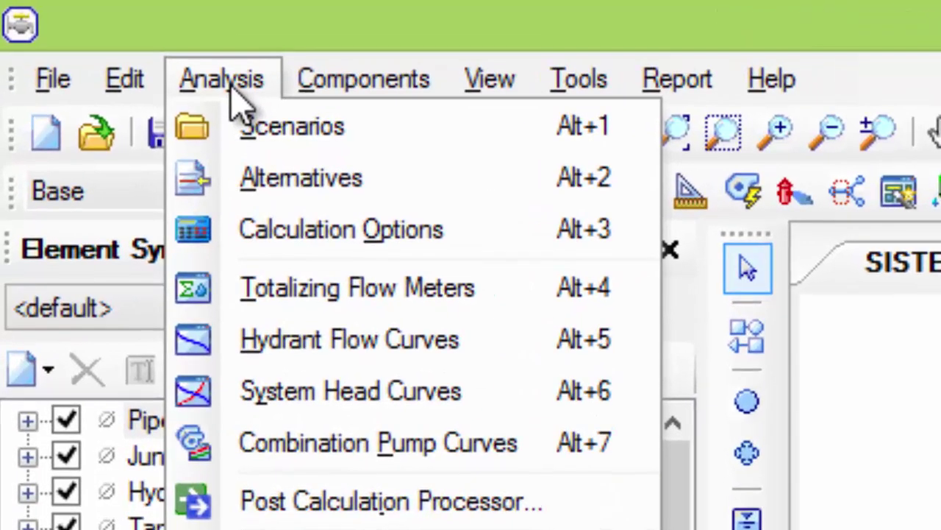
pyautogui.click(440, 231)
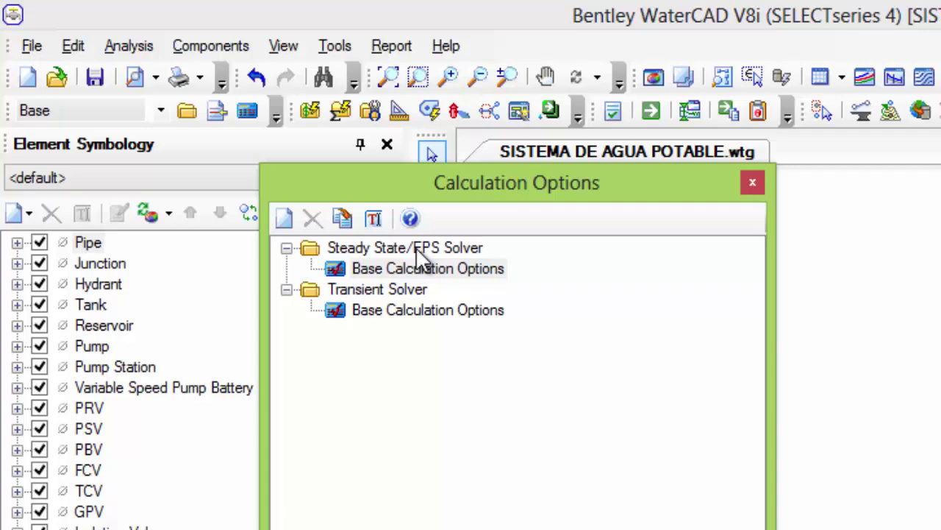
pyautogui.doubleClick(342, 267)
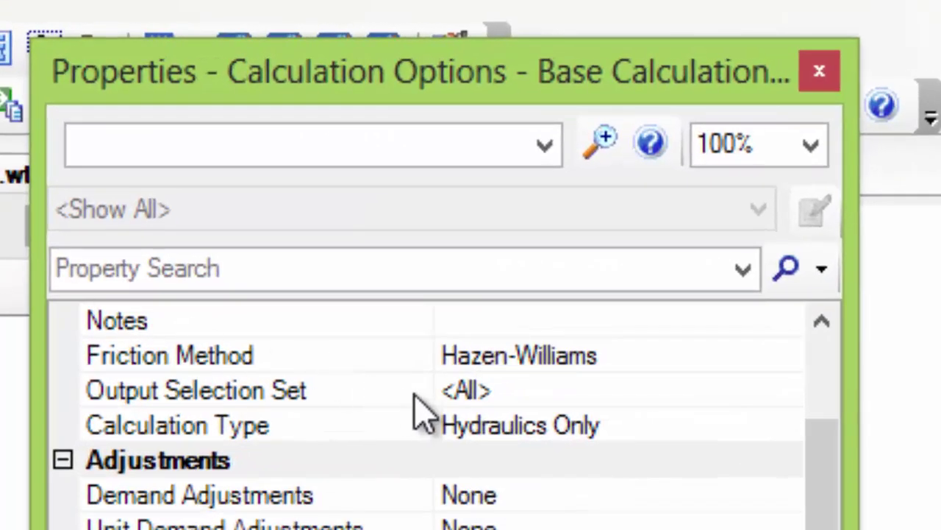
pyautogui.click(602, 357)
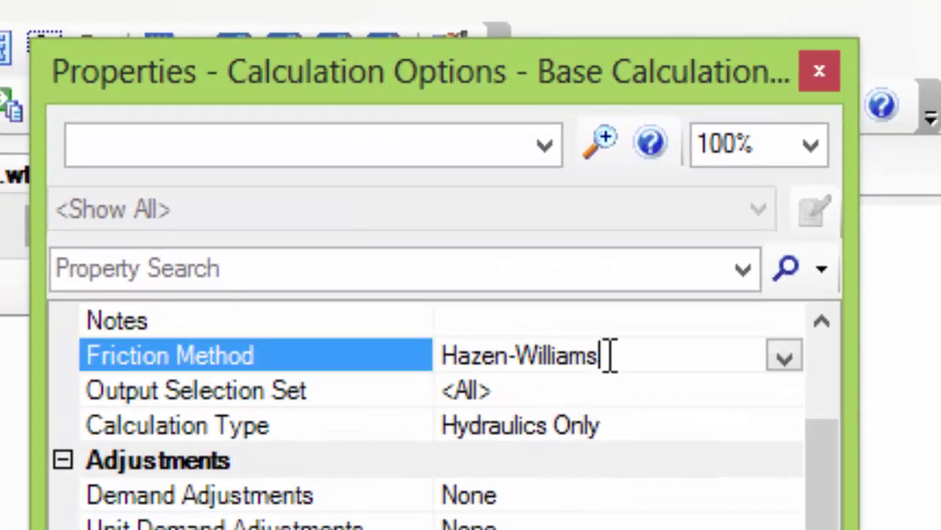
pyautogui.click(785, 358)
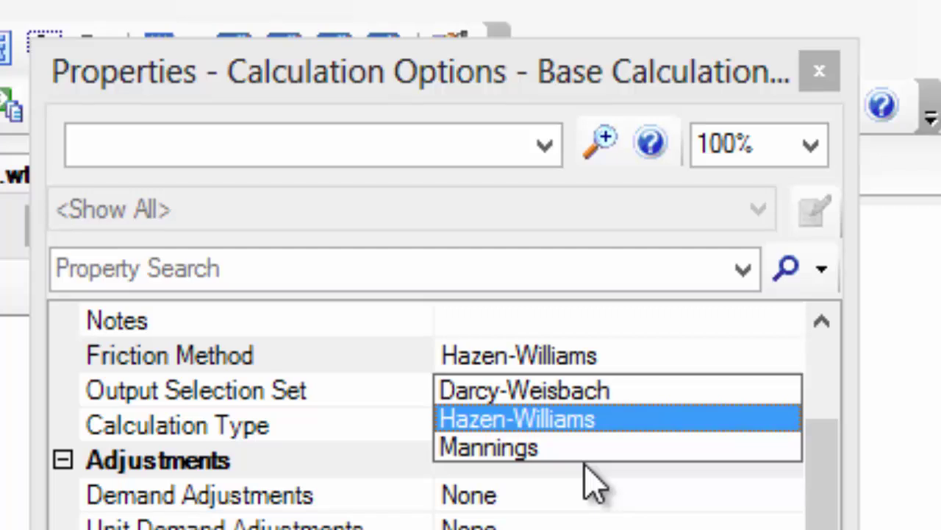
pyautogui.click(553, 420)
# Step: Assign Water at 20C(68F) from LiquidLibrary.xml as the simulation liquid, then close the calculation options and their properties
pyautogui.scroll(-1, 556, 431)
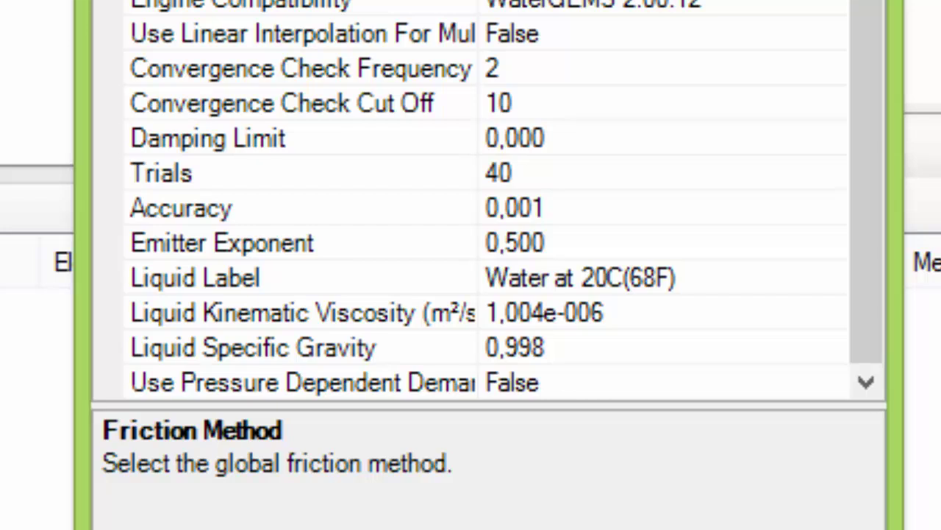
pyautogui.click(545, 280)
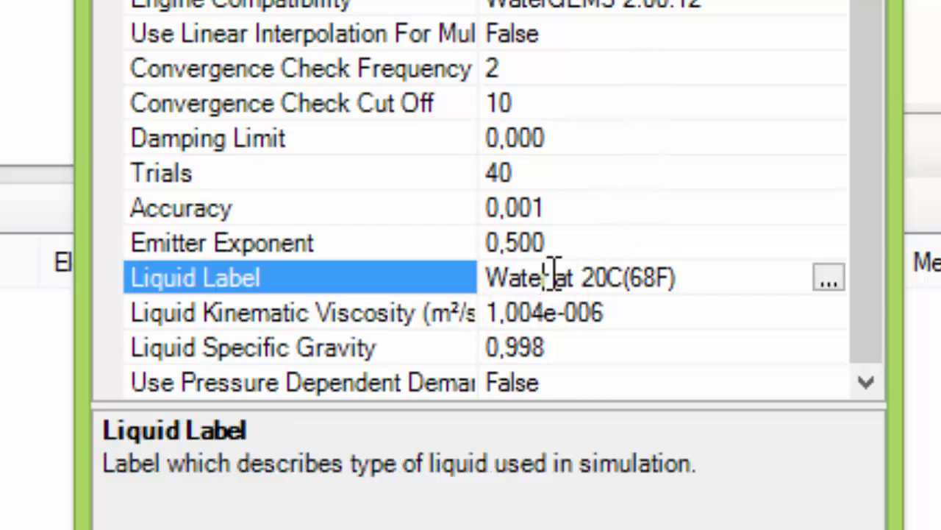
pyautogui.click(831, 281)
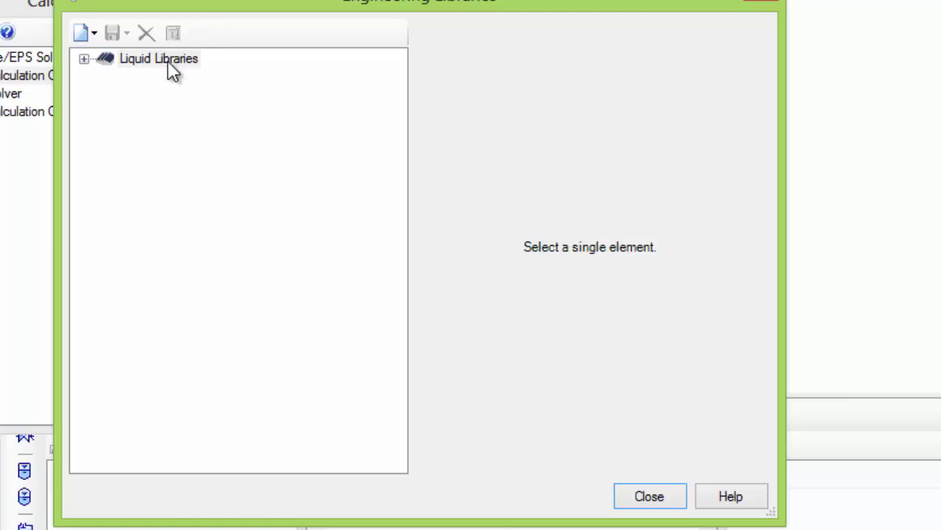
pyautogui.doubleClick(172, 63)
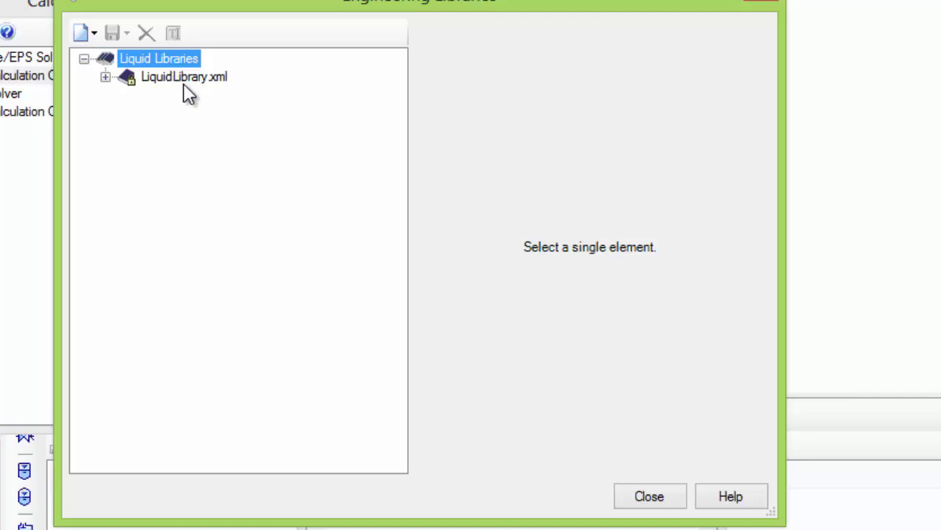
pyautogui.click(194, 88)
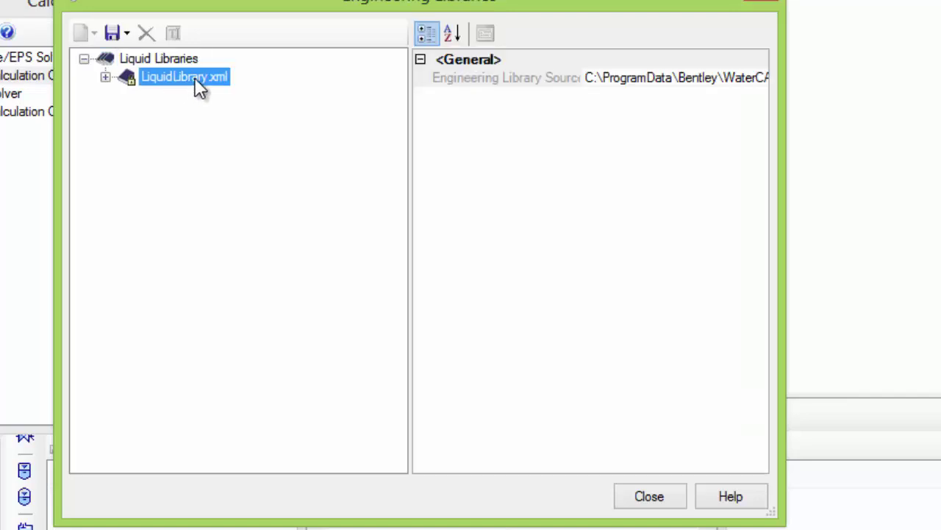
pyautogui.doubleClick(197, 82)
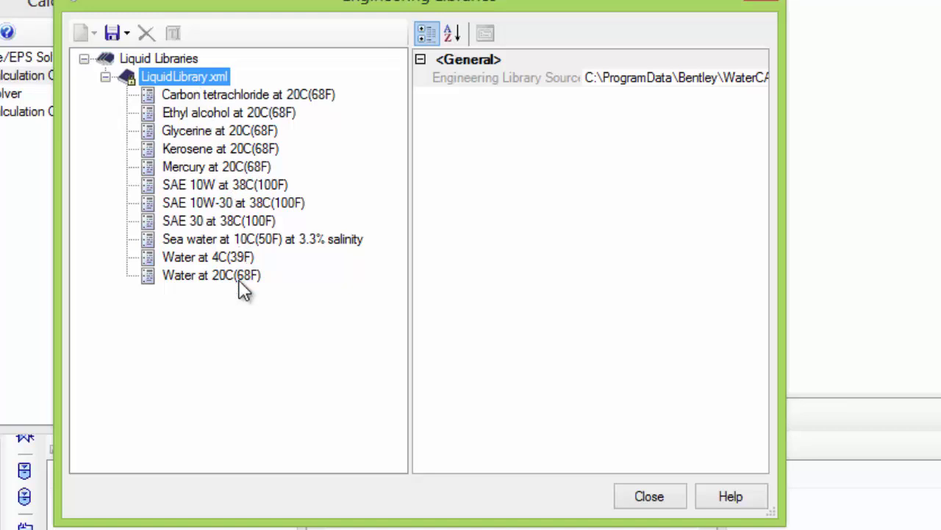
pyautogui.click(216, 279)
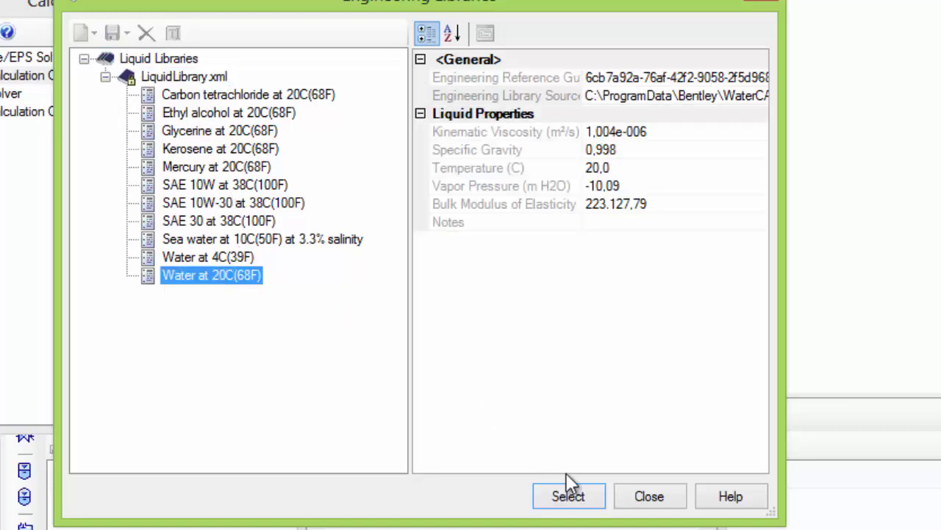
pyautogui.click(566, 513)
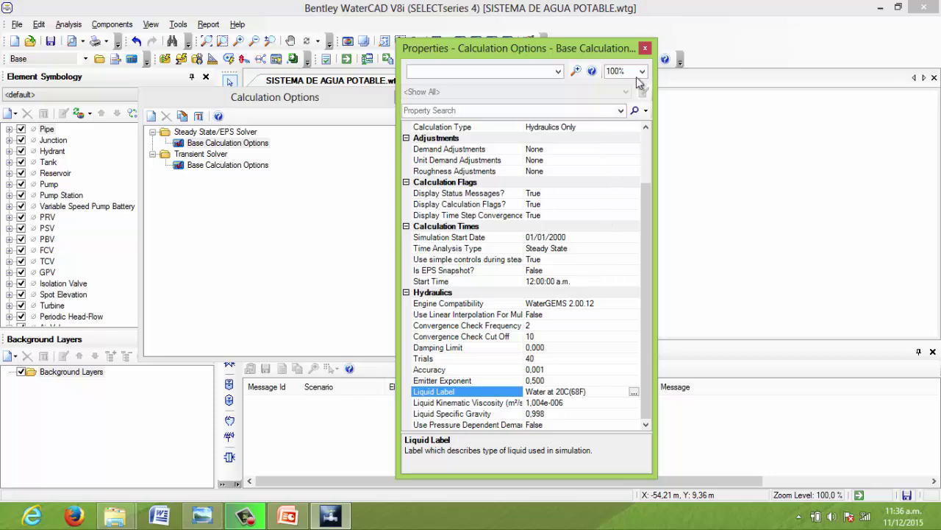
pyautogui.click(645, 48)
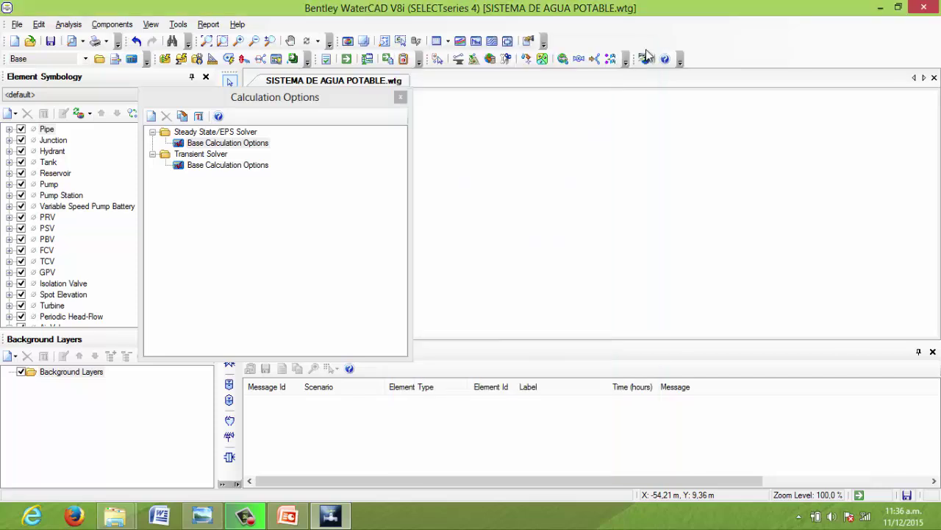
pyautogui.click(400, 98)
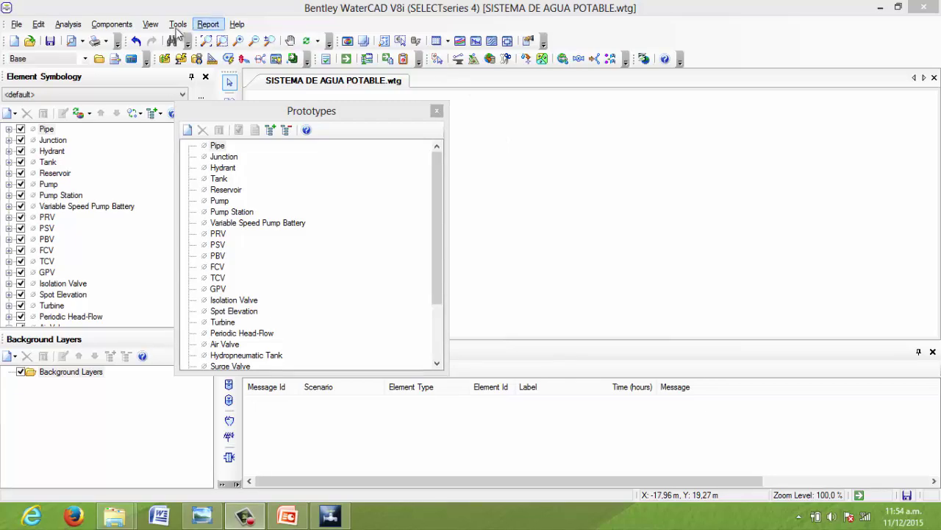
# Step: Create a new pipe prototype in the Prototypes manager and open its properties
pyautogui.click(150, 24)
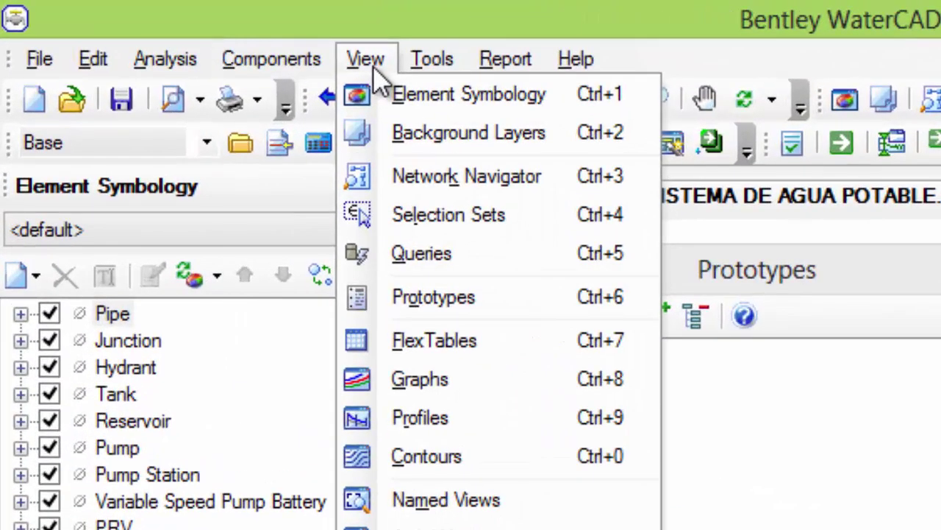
pyautogui.click(471, 300)
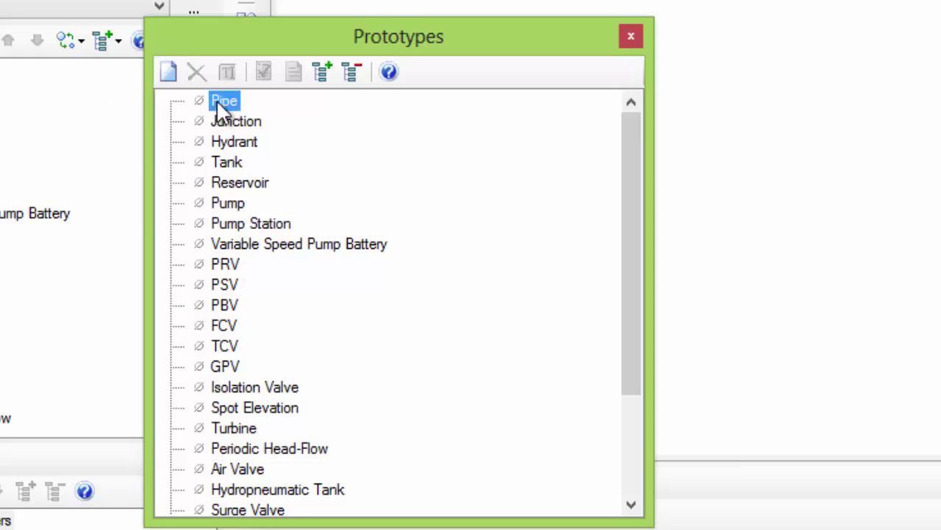
pyautogui.click(175, 74)
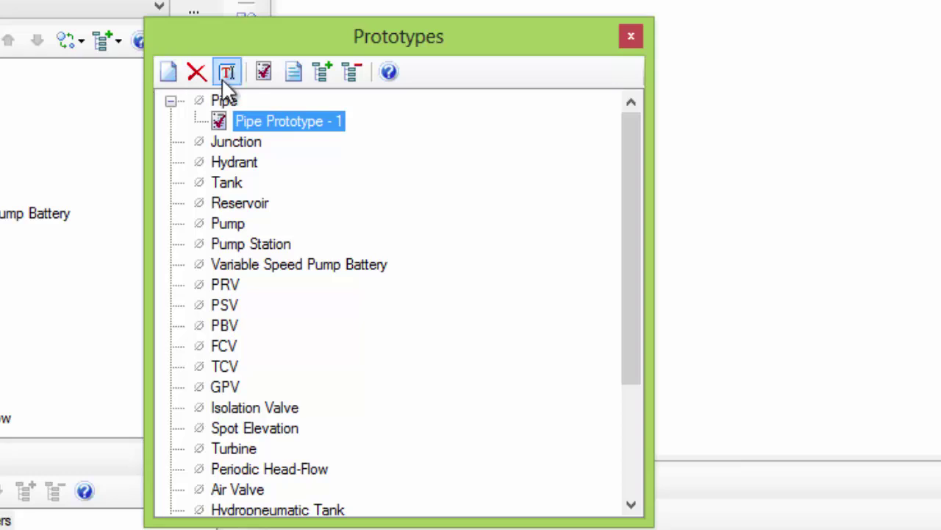
pyautogui.doubleClick(250, 122)
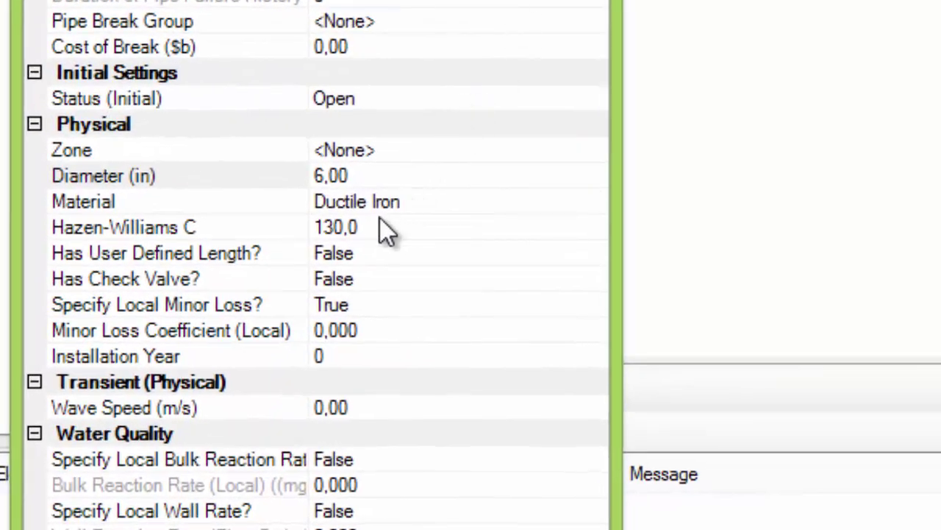
# Step: Set the pipe prototype's diameter to 2 in
pyautogui.click(361, 176)
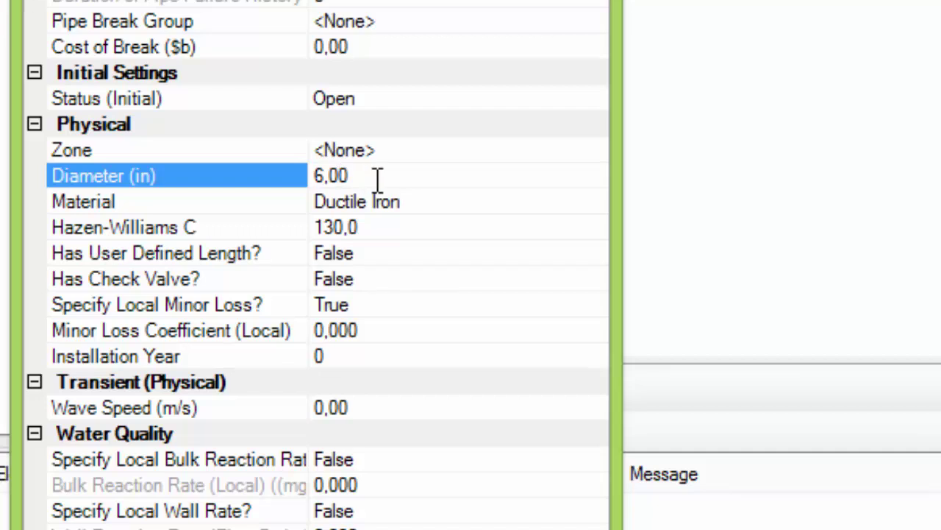
pyautogui.moveTo(378, 181); pyautogui.dragTo(289, 175)
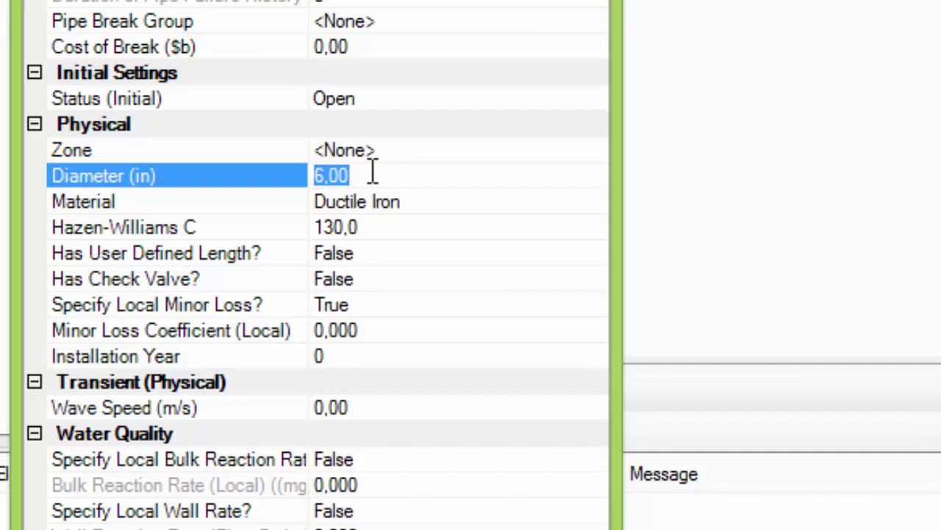
pyautogui.write('2')
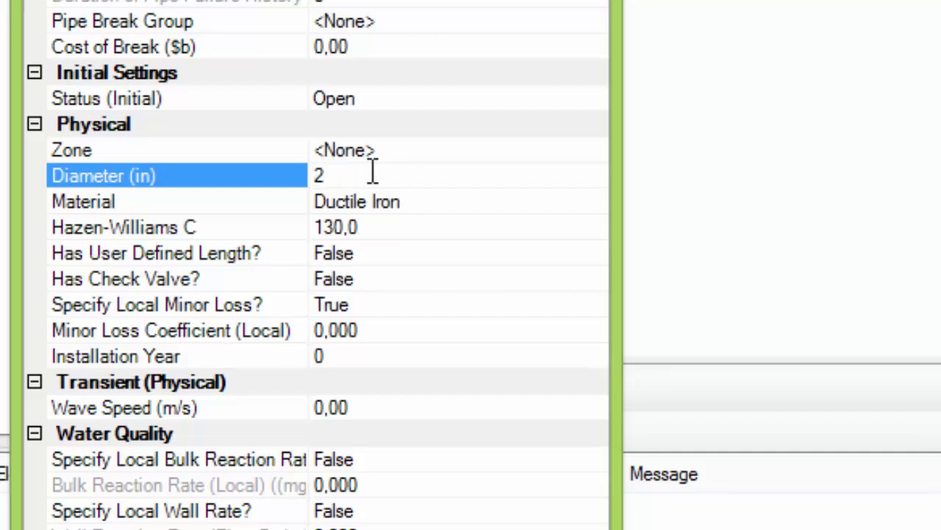
pyautogui.click(370, 171)
# Step: Assign PVC from MaterialLibrary.xml as the pipe prototype's material, then close its properties and the Prototypes manager
pyautogui.click(347, 204)
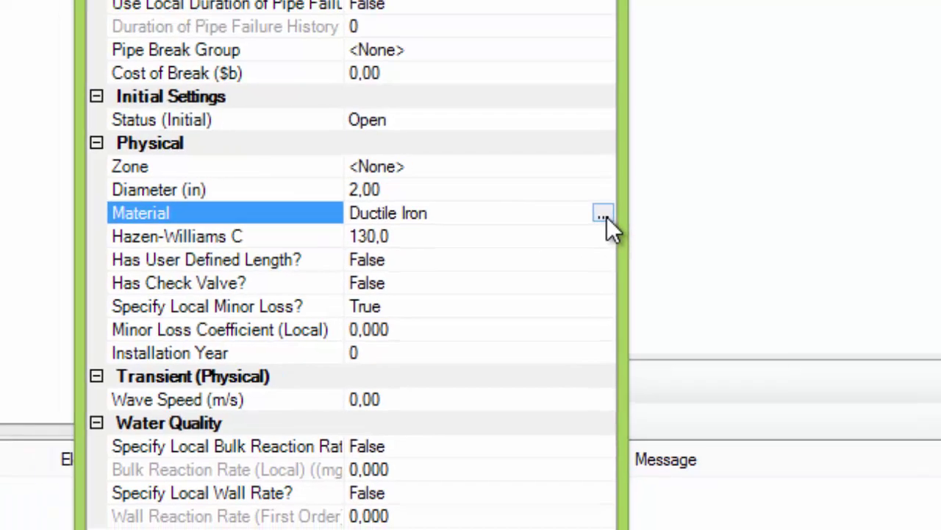
pyautogui.click(602, 213)
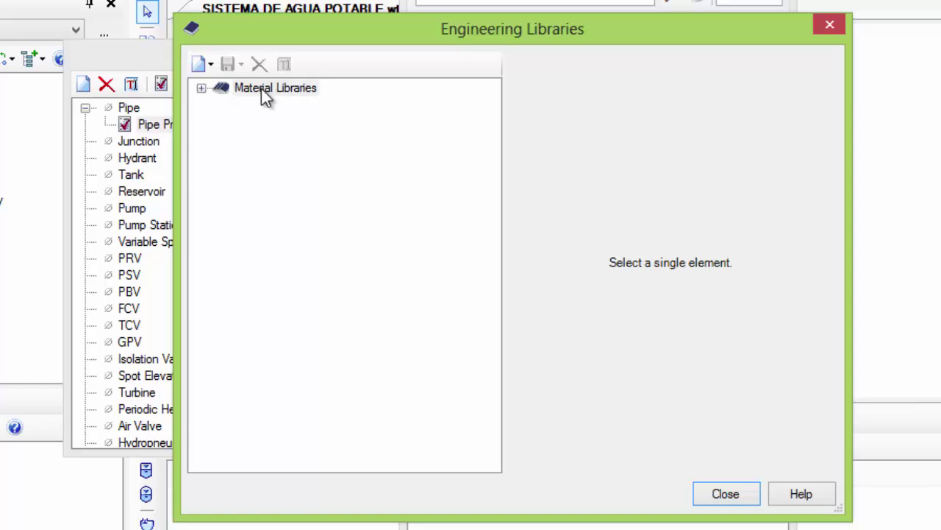
pyautogui.doubleClick(267, 88)
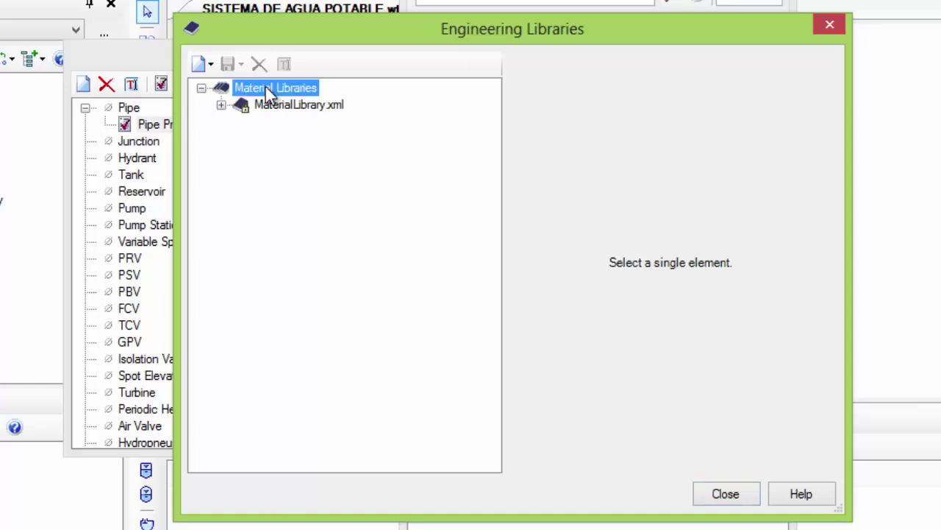
pyautogui.click(324, 110)
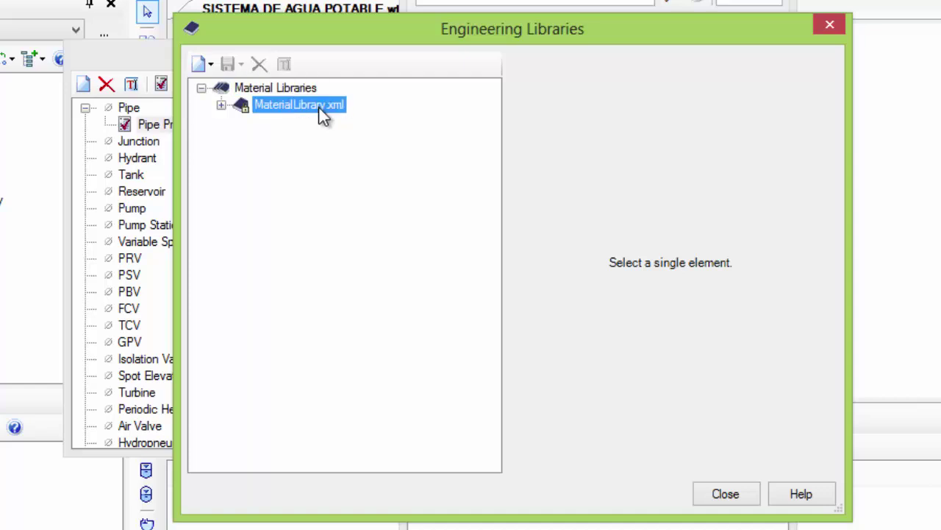
pyautogui.doubleClick(321, 107)
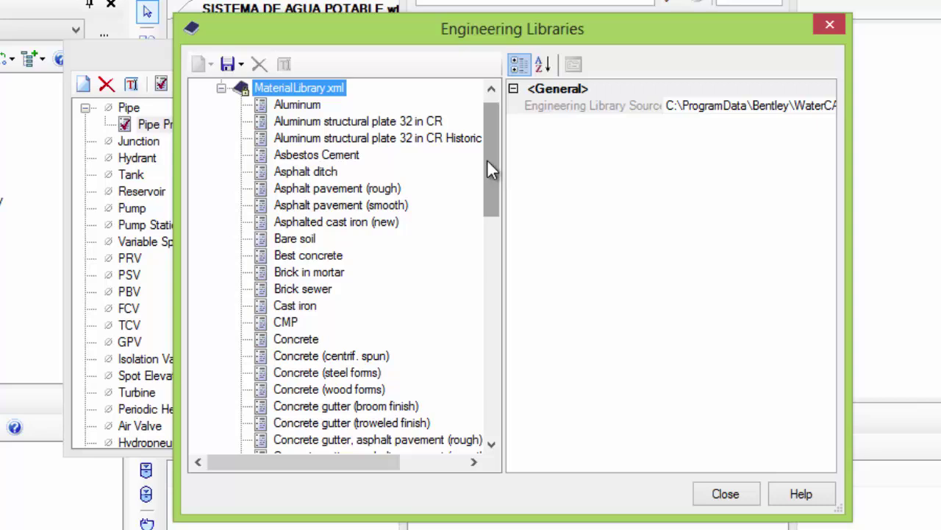
pyautogui.moveTo(491, 169); pyautogui.dragTo(494, 311)
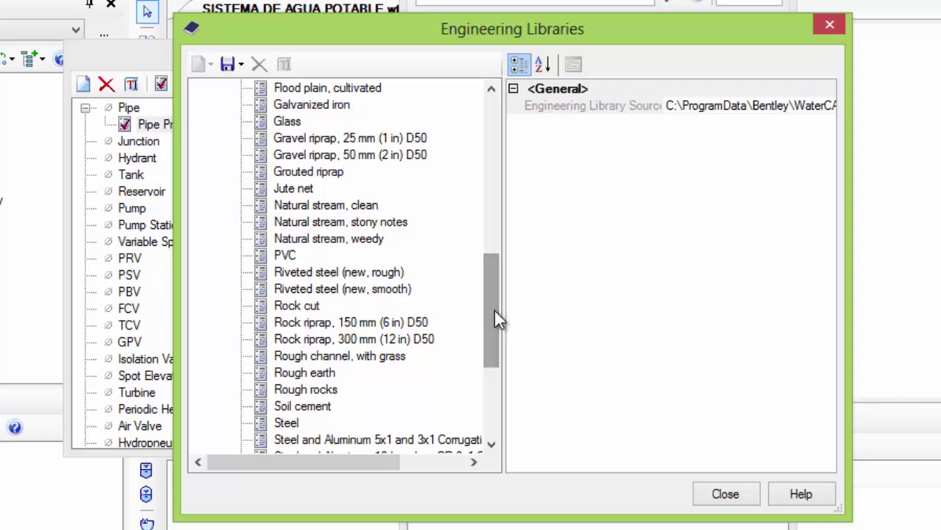
pyautogui.click(286, 261)
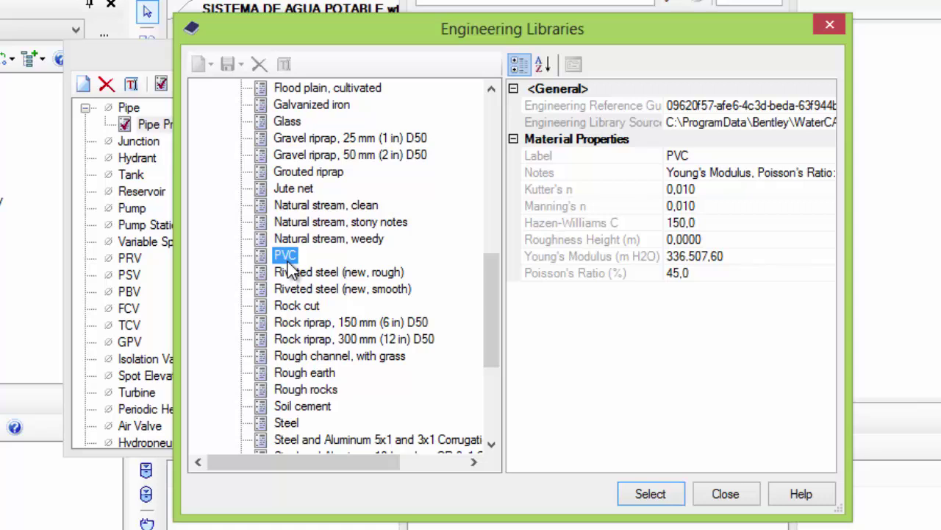
pyautogui.click(647, 494)
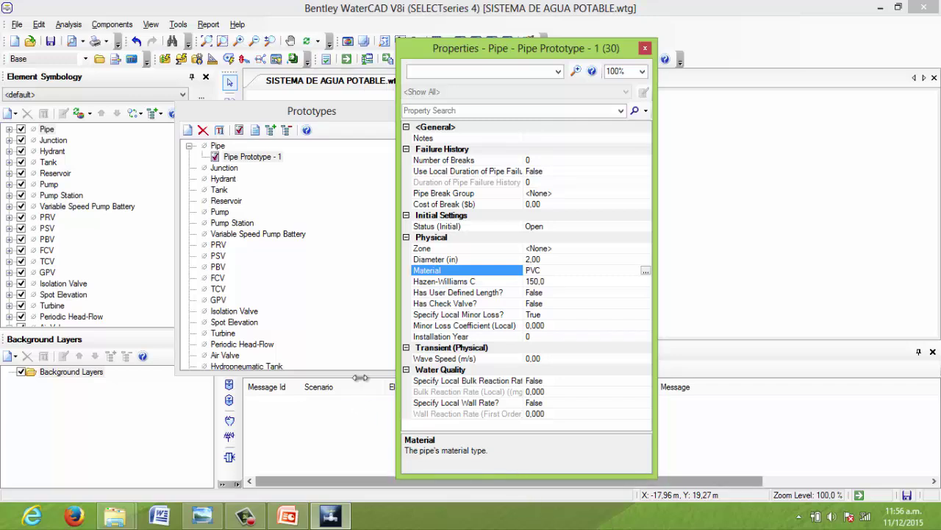
pyautogui.click(645, 49)
pyautogui.click(438, 113)
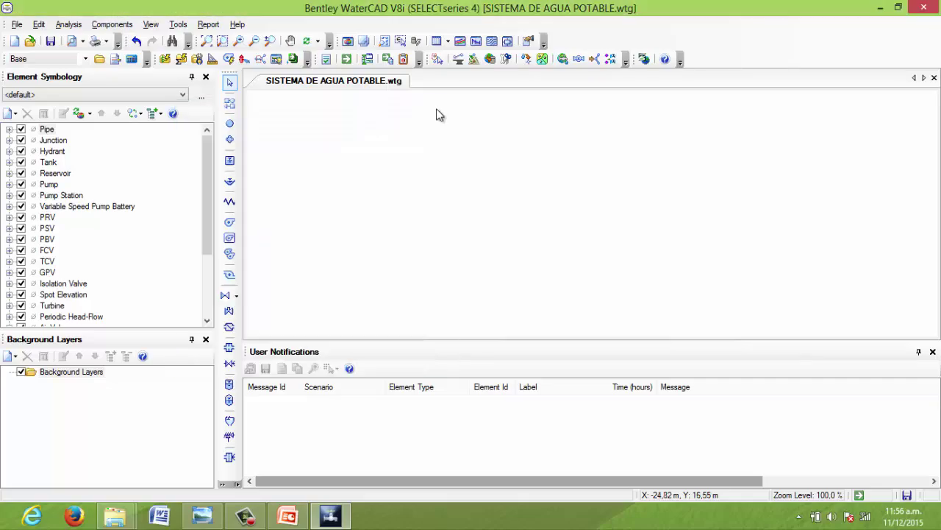
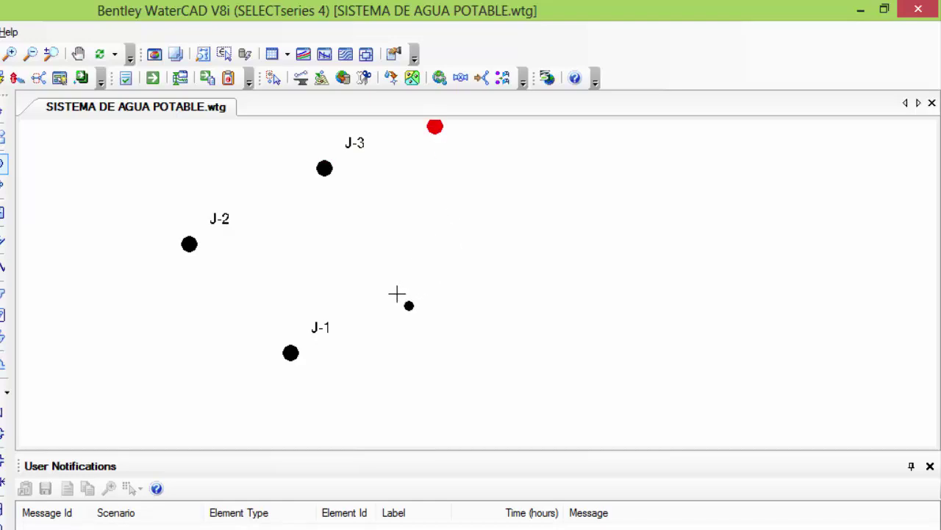
# Step: Place five more junctions, two in a diagonal row rising from J-1 and three in a parallel row below, plus a tank left of J-1
pyautogui.click(397, 296)
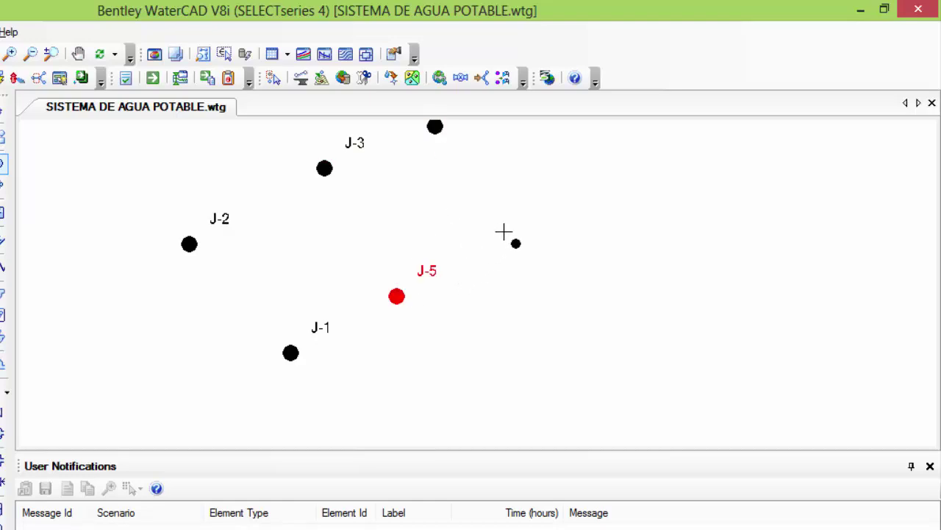
pyautogui.click(512, 227)
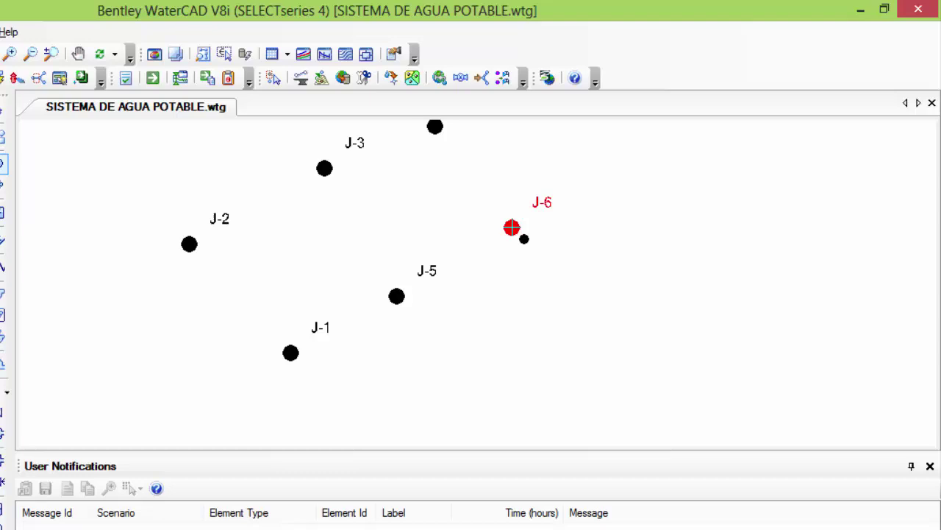
pyautogui.click(400, 439)
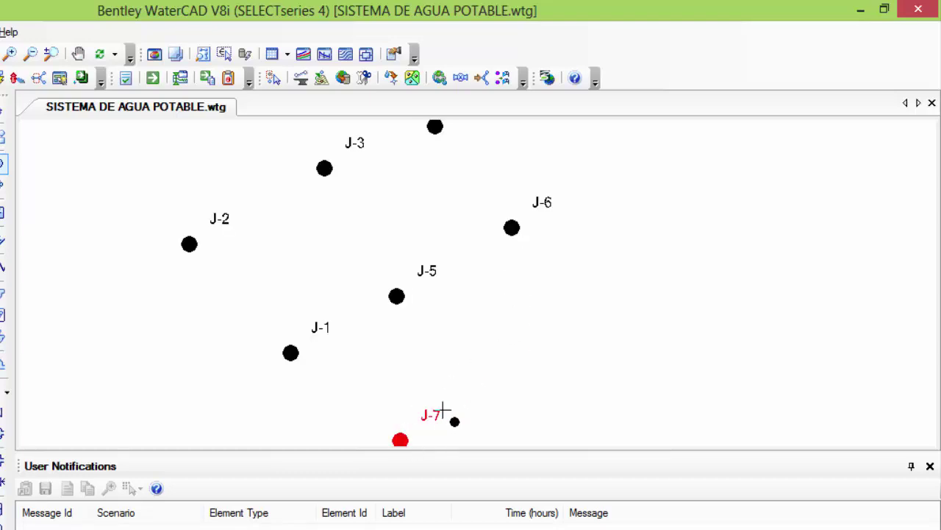
pyautogui.click(528, 384)
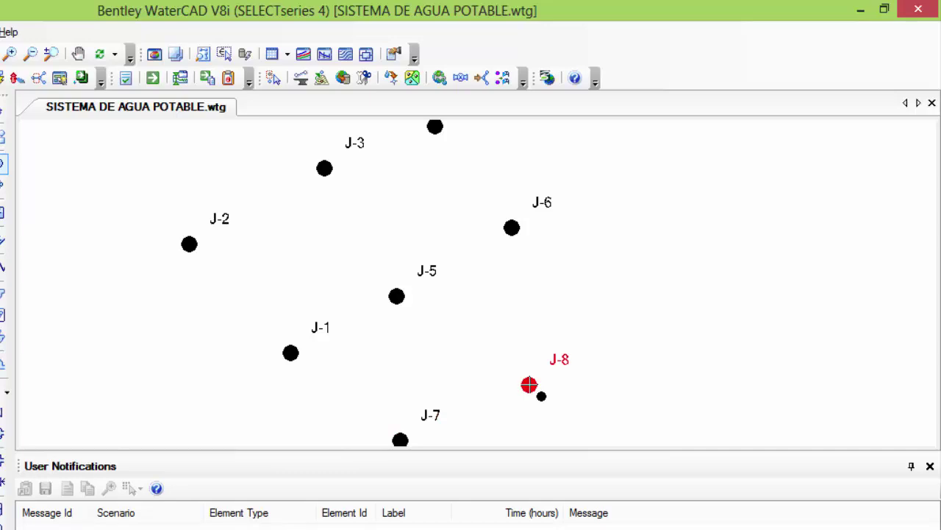
pyautogui.click(622, 307)
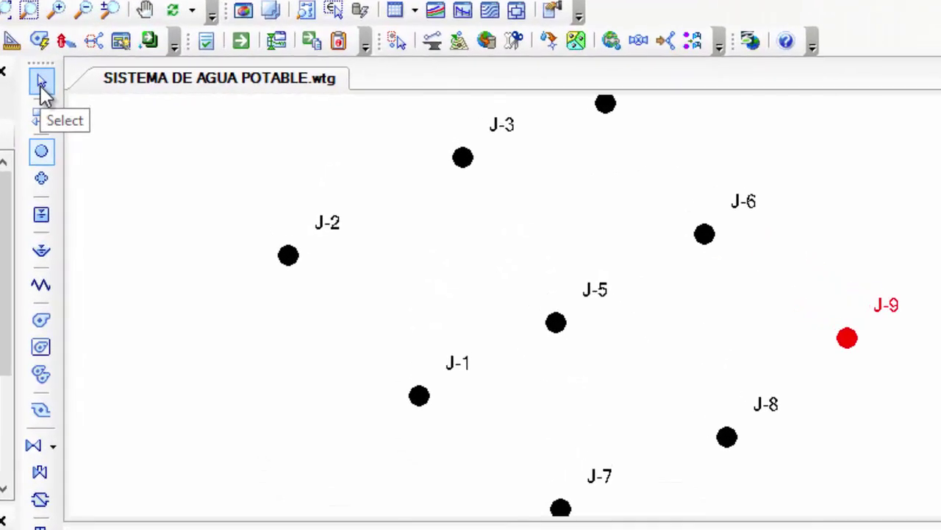
pyautogui.click(46, 217)
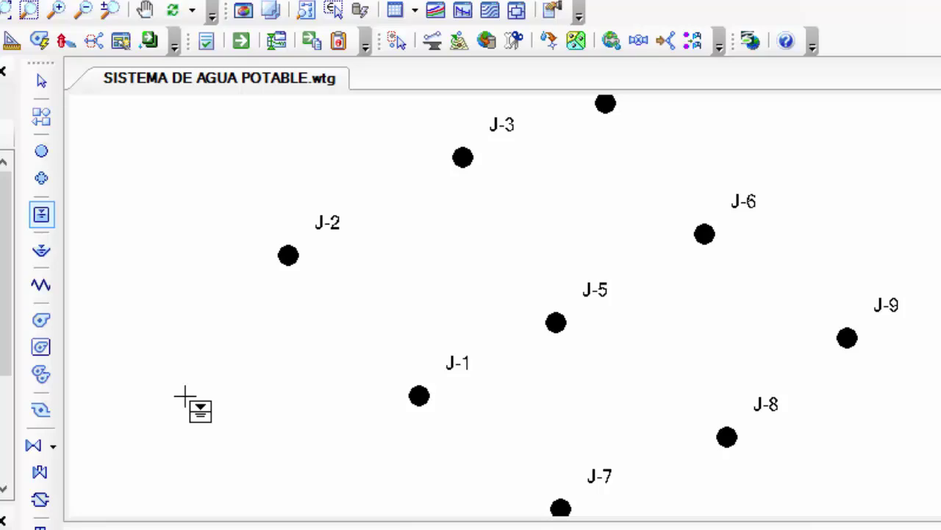
pyautogui.click(184, 397)
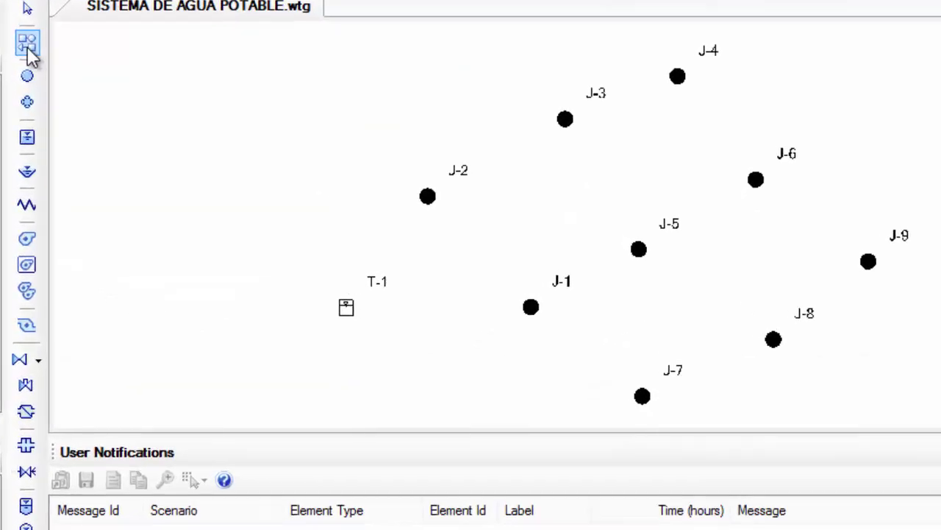
# Step: Lay out a pipe from tank T-1 to junction J-1 with one bend below and between them
pyautogui.click(28, 49)
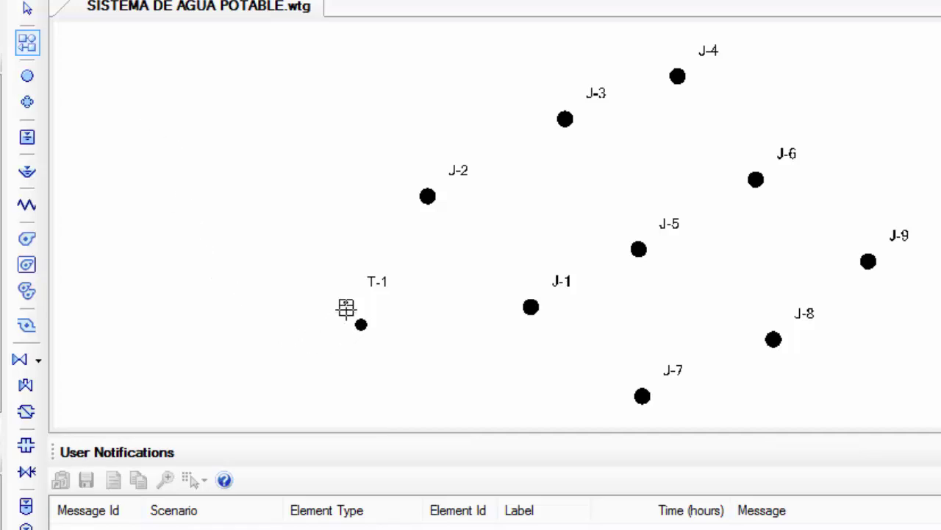
pyautogui.click(346, 309)
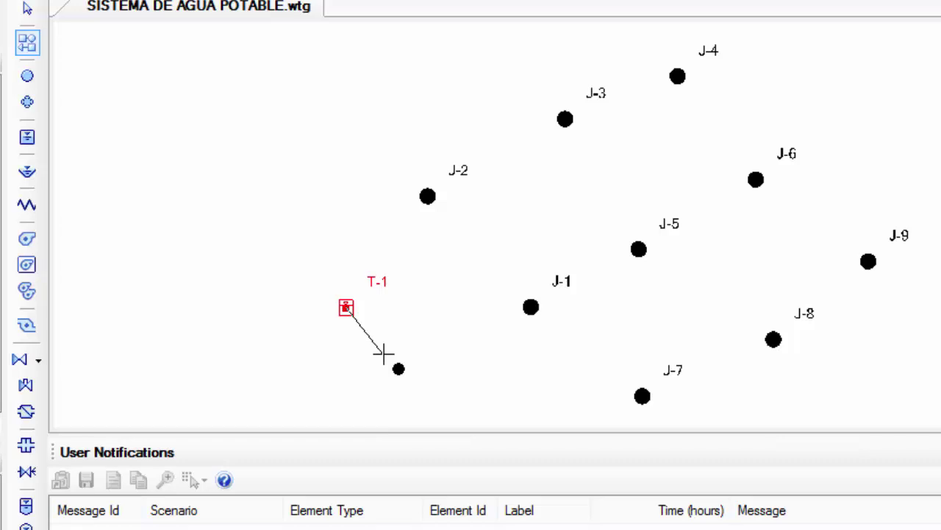
pyautogui.rightClick(383, 359)
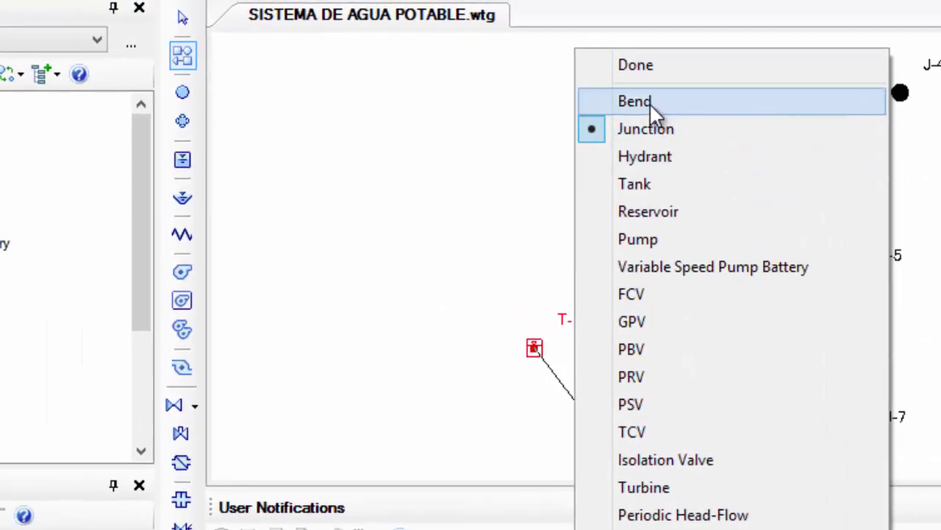
pyautogui.click(649, 103)
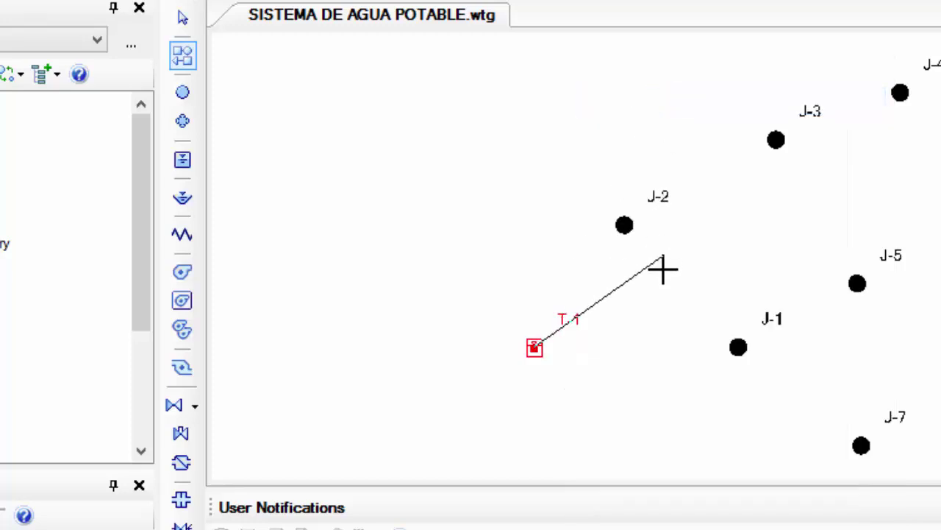
pyautogui.click(581, 447)
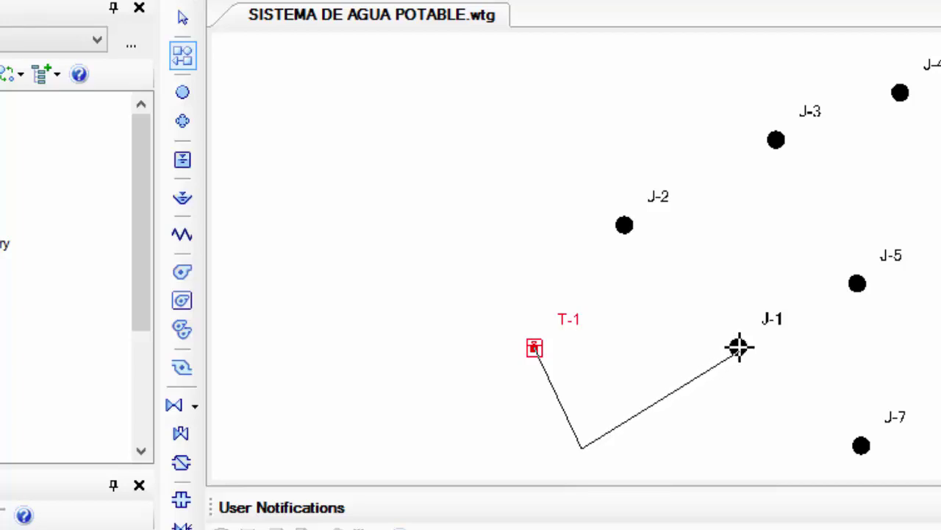
pyautogui.click(739, 348)
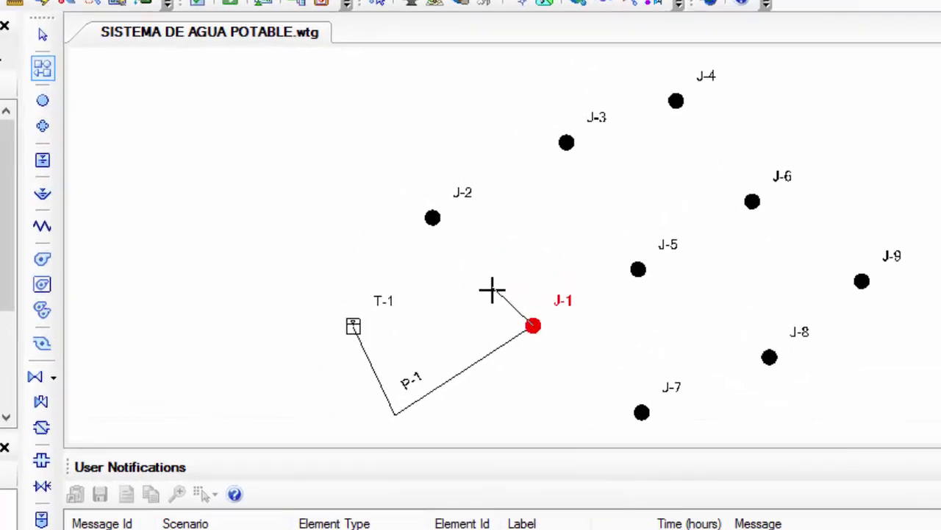
# Step: Continue the pipe run from J-1 through J-2 and J-3 to J-4 and finish it there
pyautogui.click(433, 219)
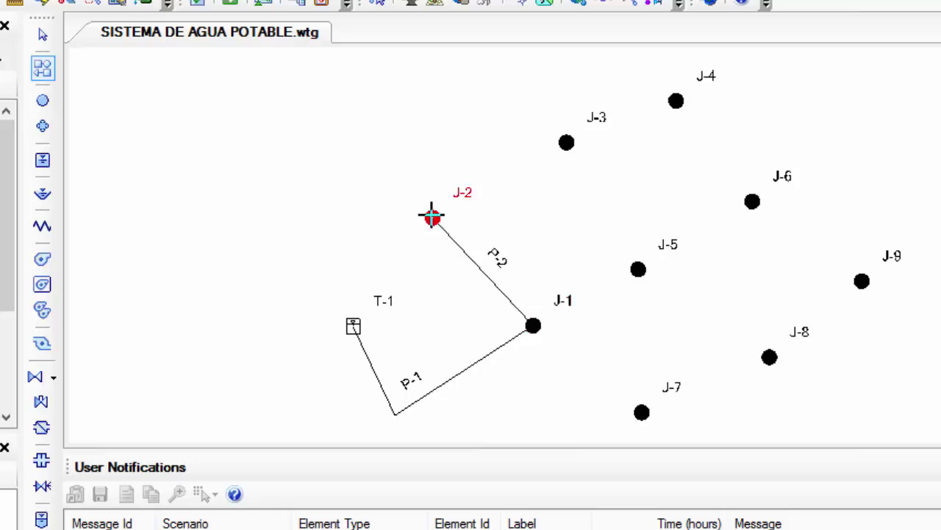
pyautogui.click(565, 142)
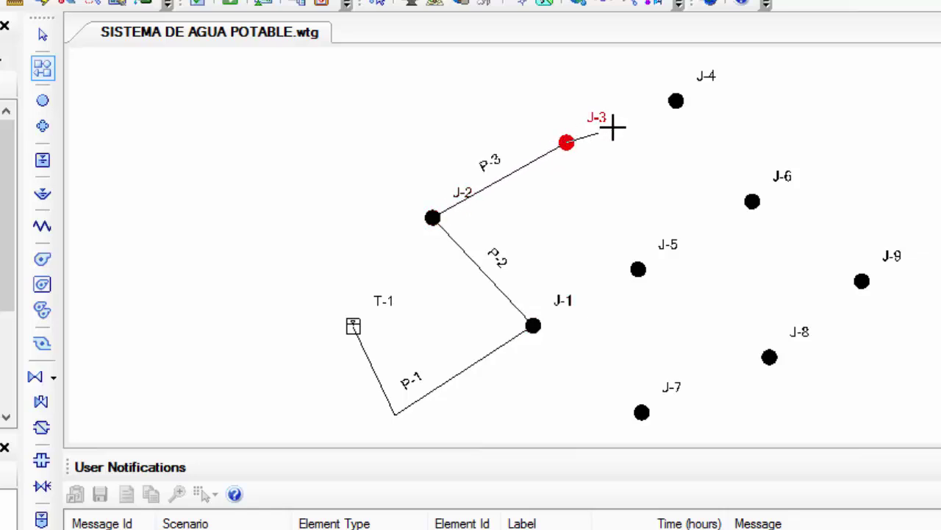
pyautogui.click(676, 101)
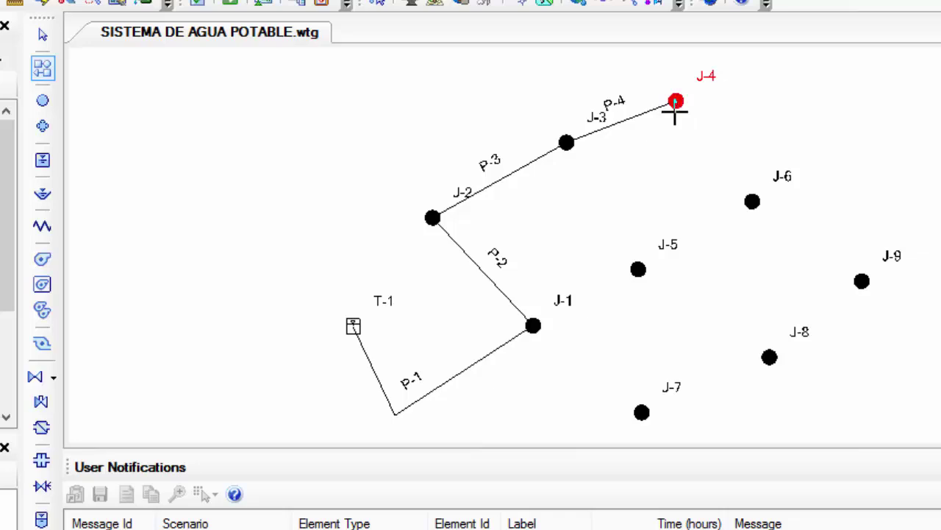
pyautogui.rightClick(677, 114)
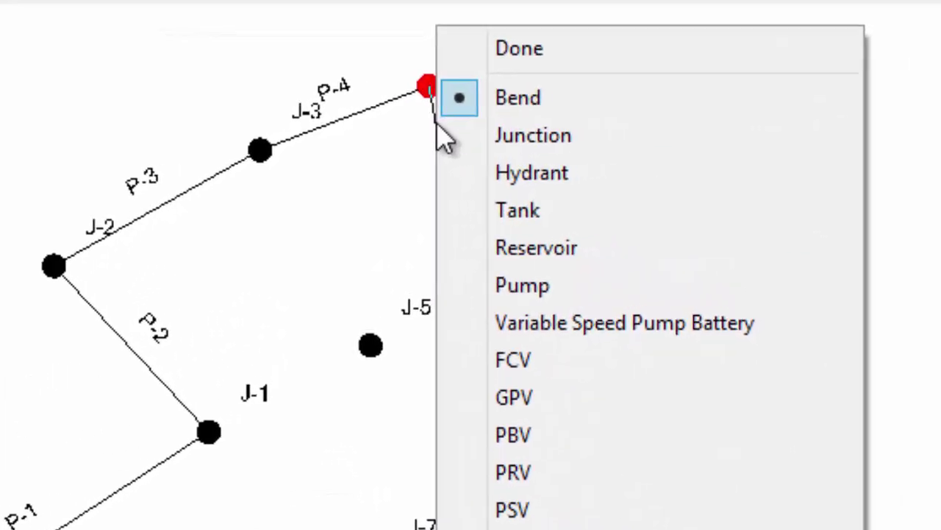
pyautogui.click(541, 57)
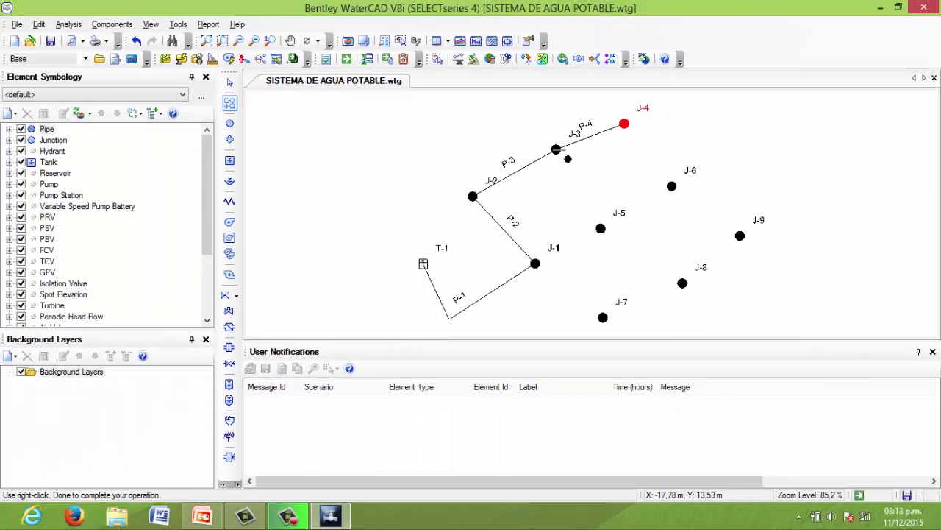
# Step: Draw one separate pipe from junction J-3 to J-5 and another from J-4 to J-6, finishing each run
pyautogui.click(556, 150)
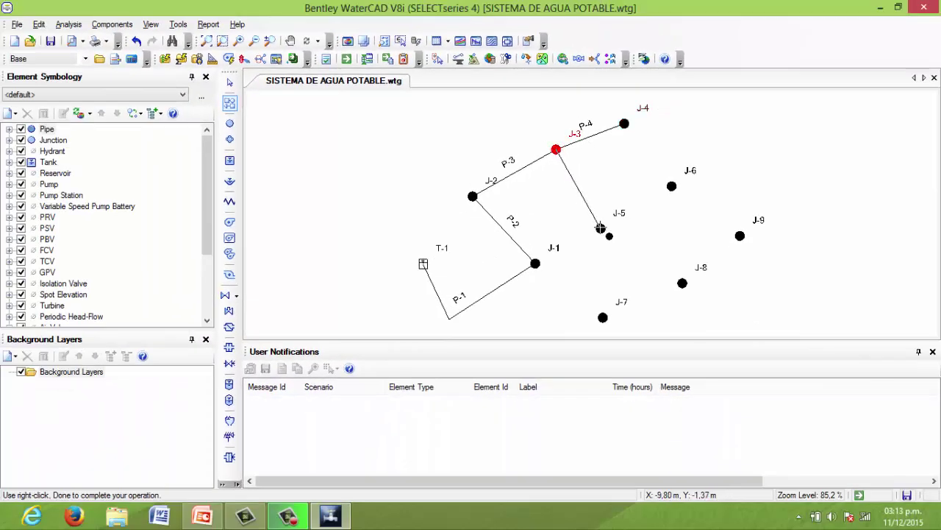
pyautogui.click(601, 229)
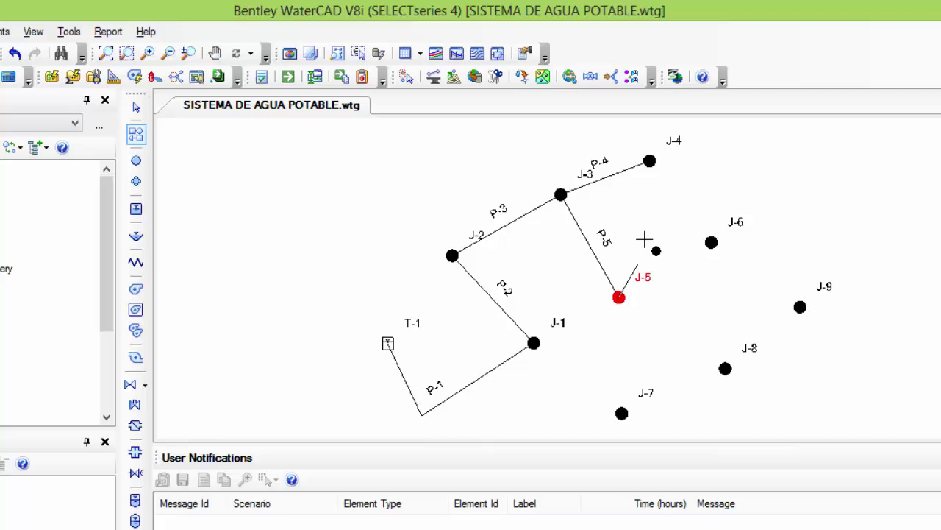
pyautogui.rightClick(626, 177)
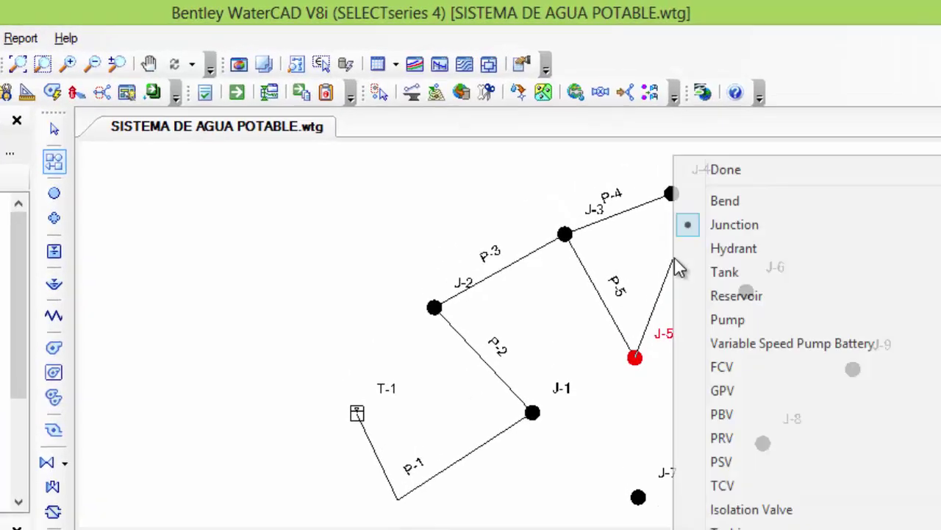
pyautogui.click(743, 170)
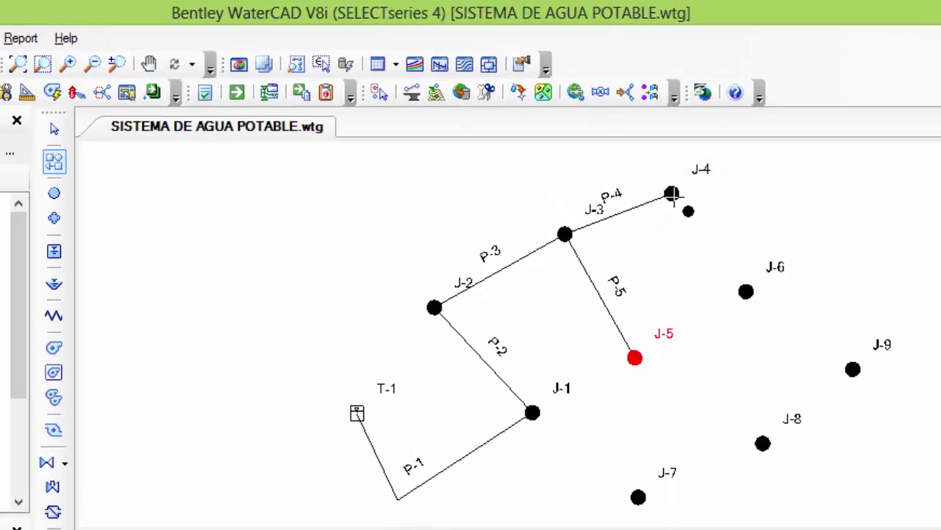
pyautogui.click(673, 194)
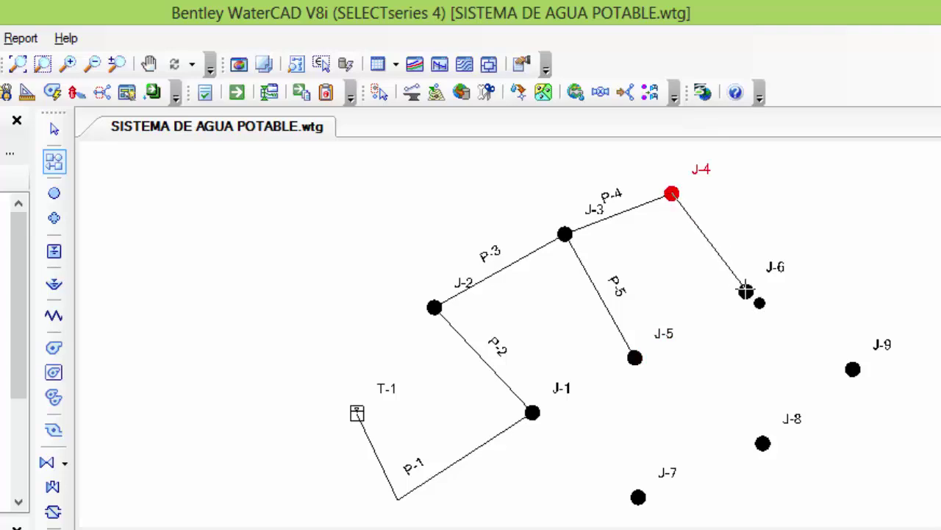
pyautogui.click(746, 291)
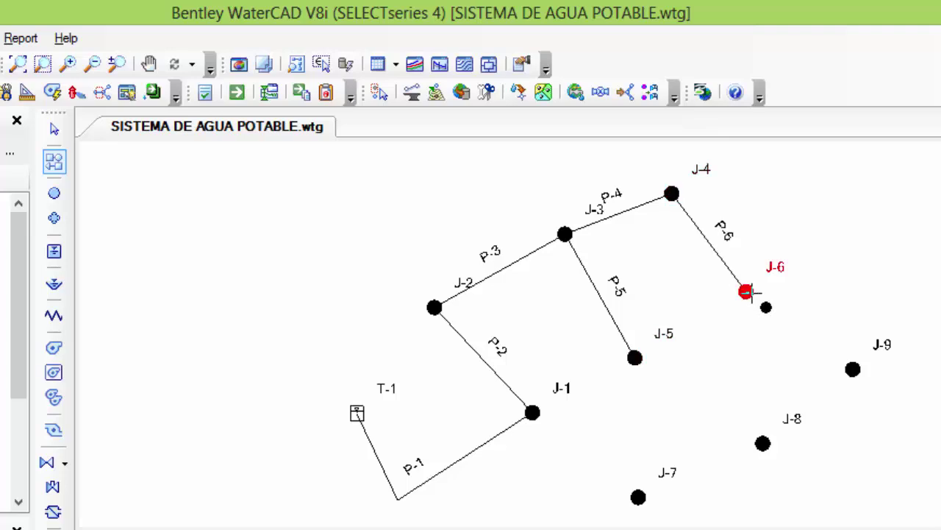
pyautogui.rightClick(789, 193)
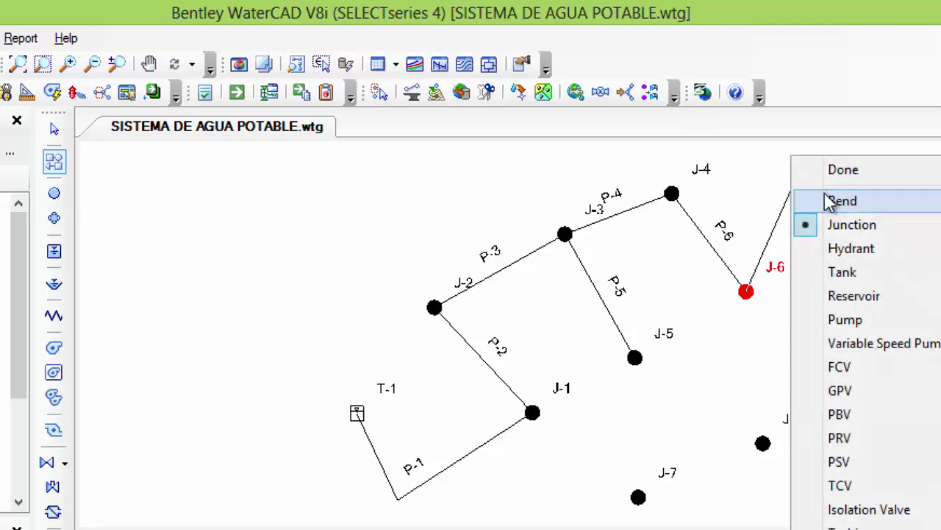
pyautogui.click(845, 175)
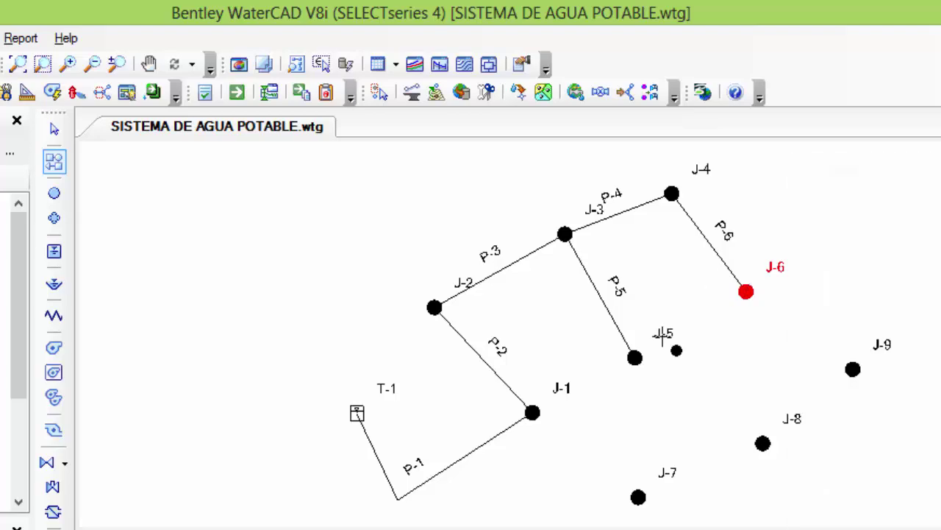
# Step: Lay out a continuous pipe run from junction J-1 through J-5 to J-6 and finish it there
pyautogui.click(532, 411)
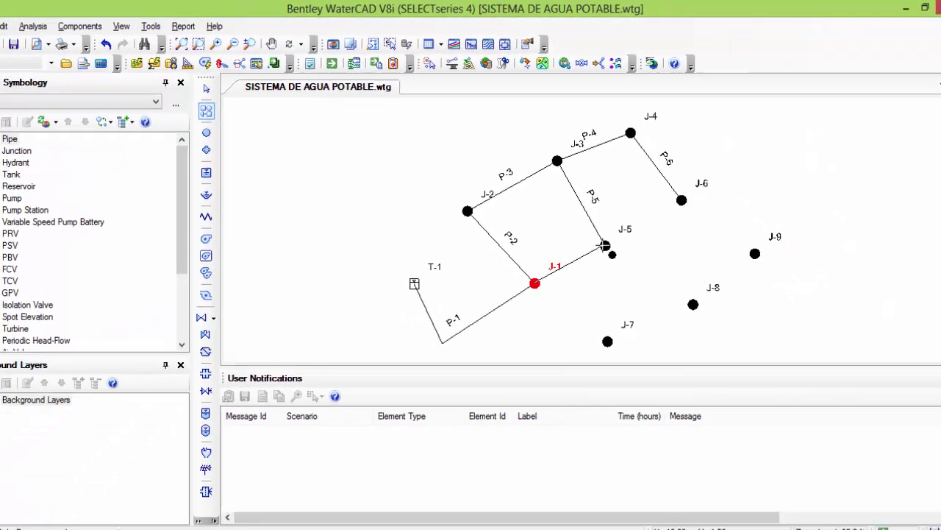
pyautogui.click(621, 310)
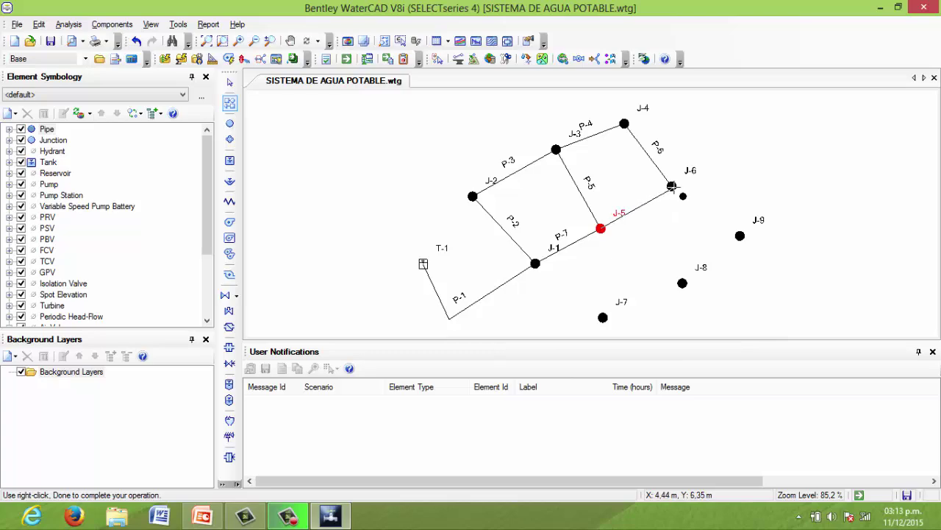
pyautogui.click(672, 186)
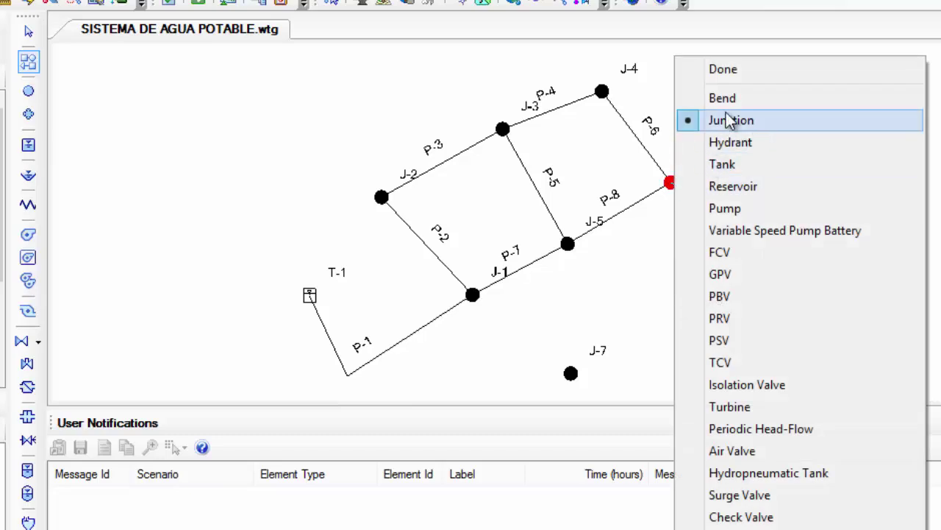
pyautogui.click(740, 74)
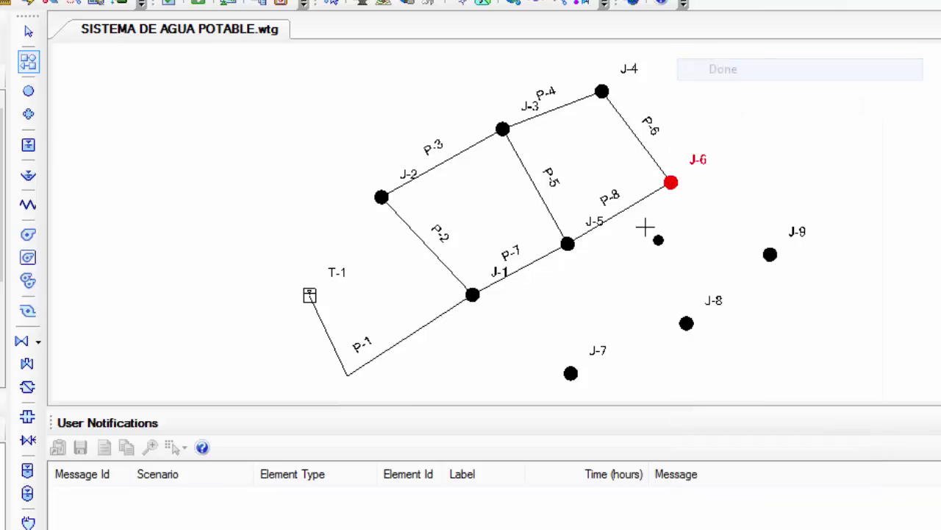
# Step: Draw one separate pipe from junction J-1 to J-7 and another from J-5 to J-8, finishing each run
pyautogui.click(472, 294)
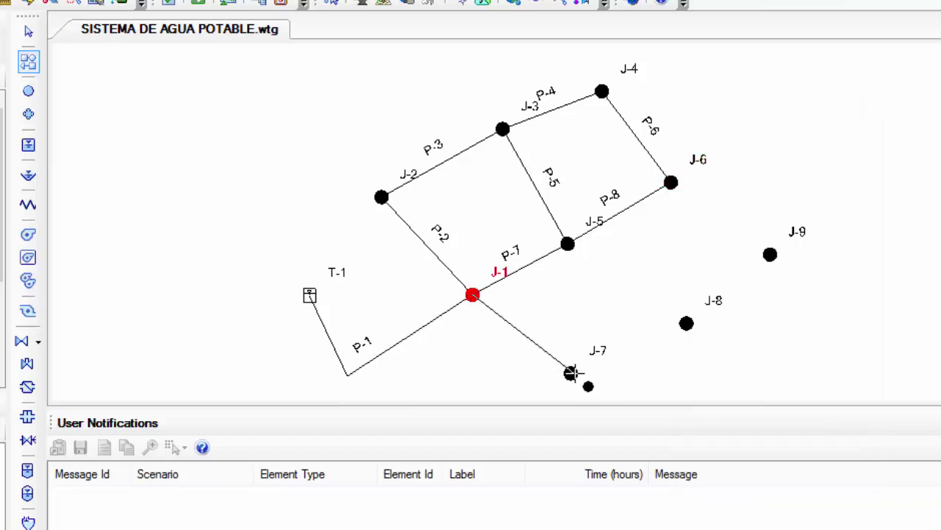
pyautogui.click(570, 373)
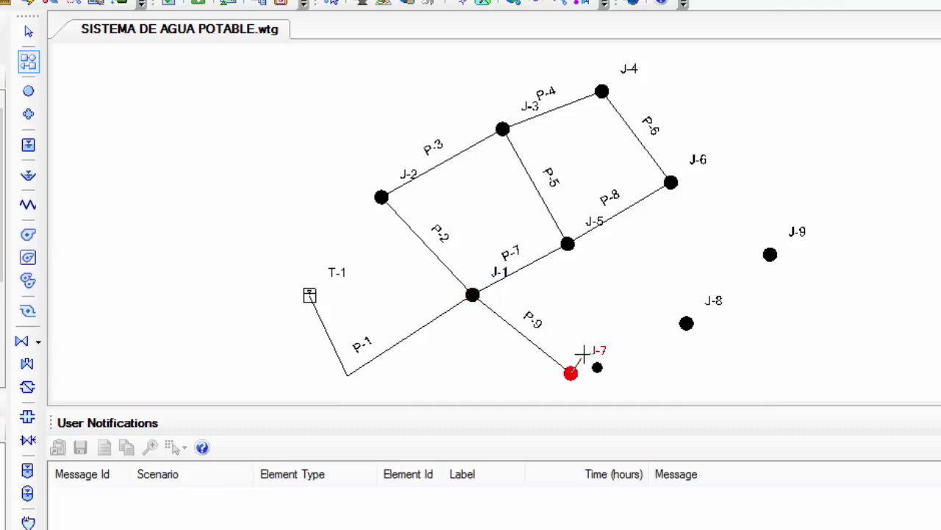
pyautogui.rightClick(601, 299)
pyautogui.click(649, 75)
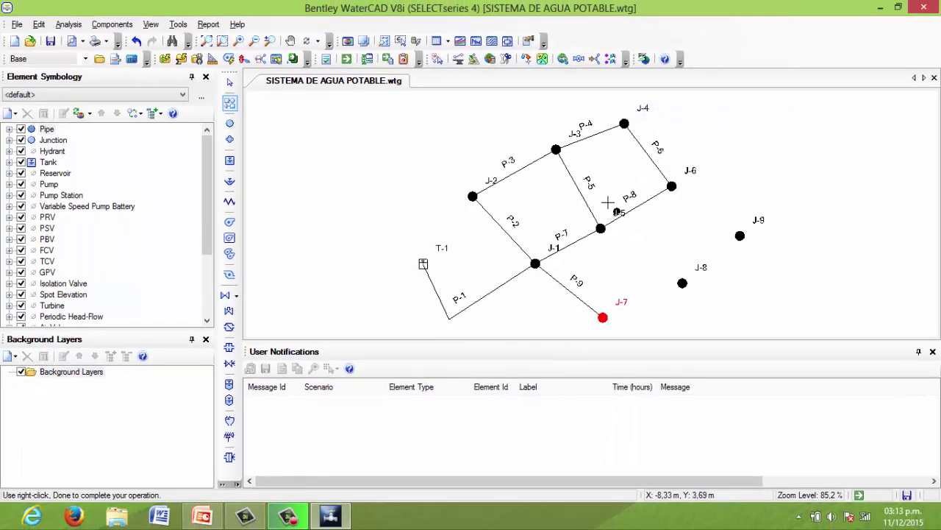
pyautogui.click(600, 228)
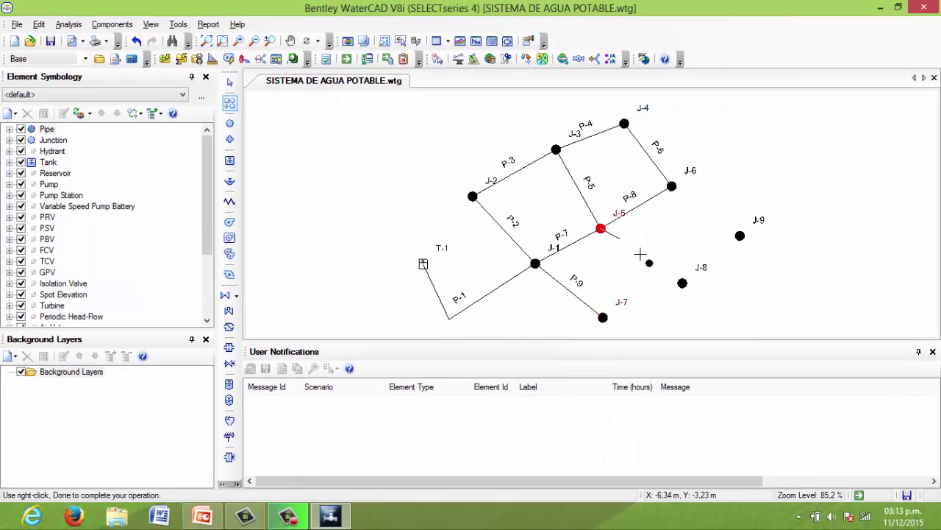
pyautogui.click(683, 284)
pyautogui.rightClick(683, 221)
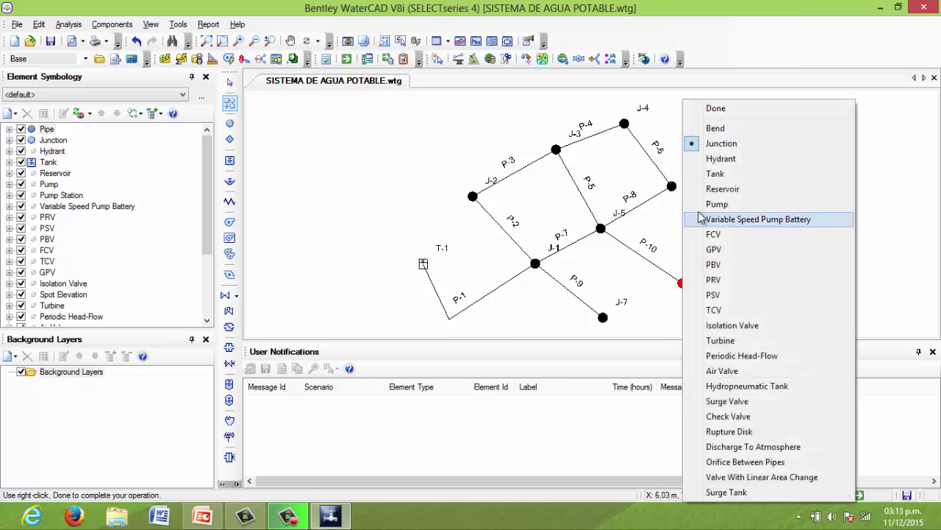
pyautogui.click(717, 111)
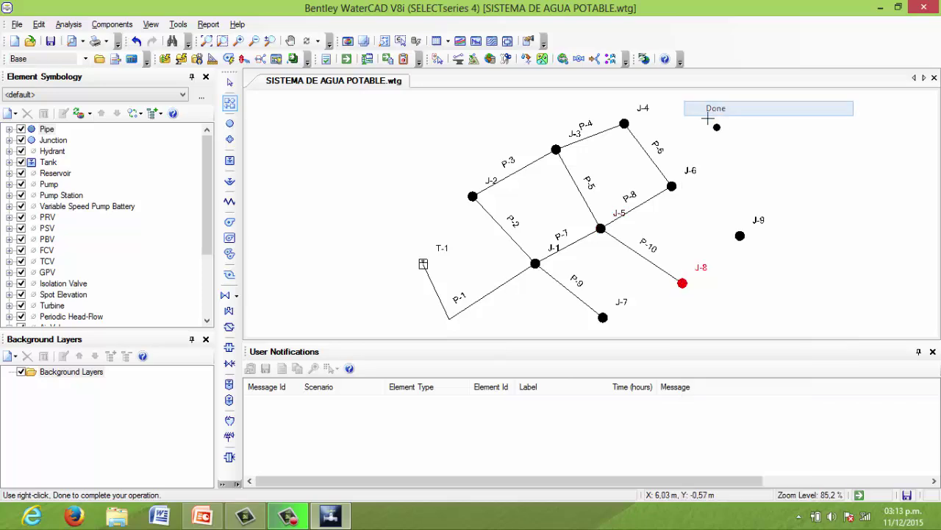
# Step: Draw a single pipe from junction J-6 to J-9 and finish it there
pyautogui.click(680, 189)
pyautogui.click(740, 235)
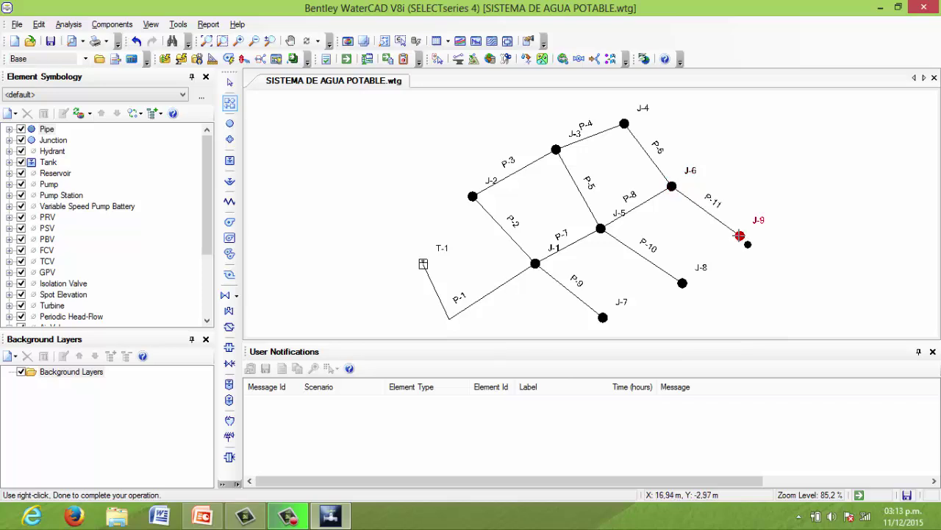
pyautogui.rightClick(739, 192)
pyautogui.click(778, 108)
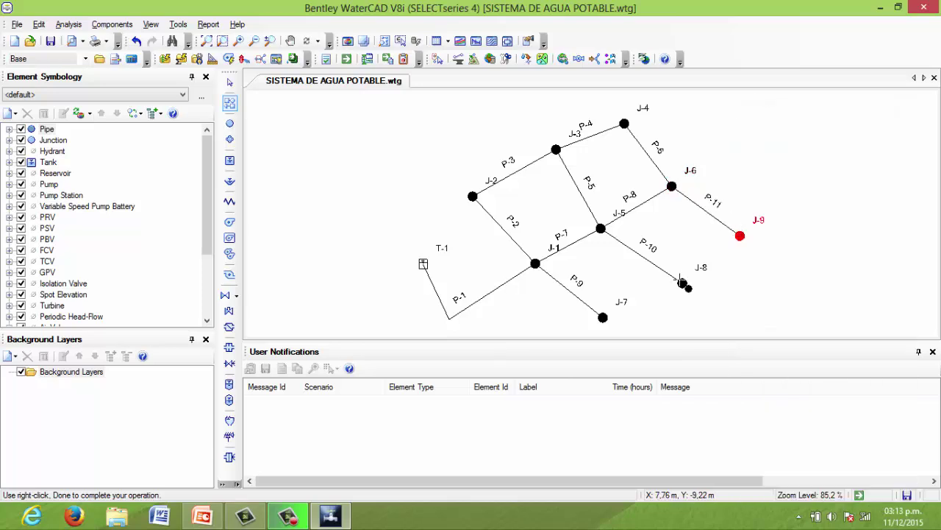
# Step: Close the outer loop with a pipe run from junction J-7 through J-8 to J-9 and finish it there
pyautogui.click(603, 318)
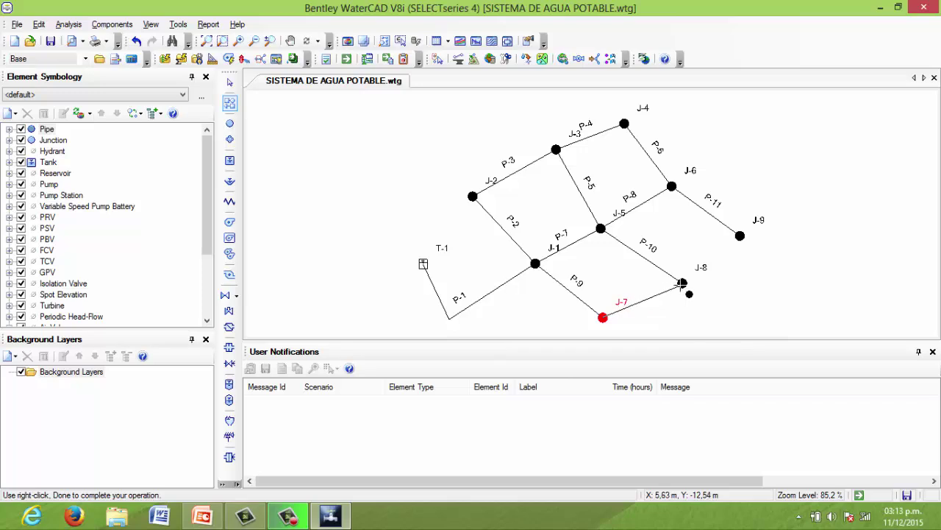
pyautogui.click(682, 283)
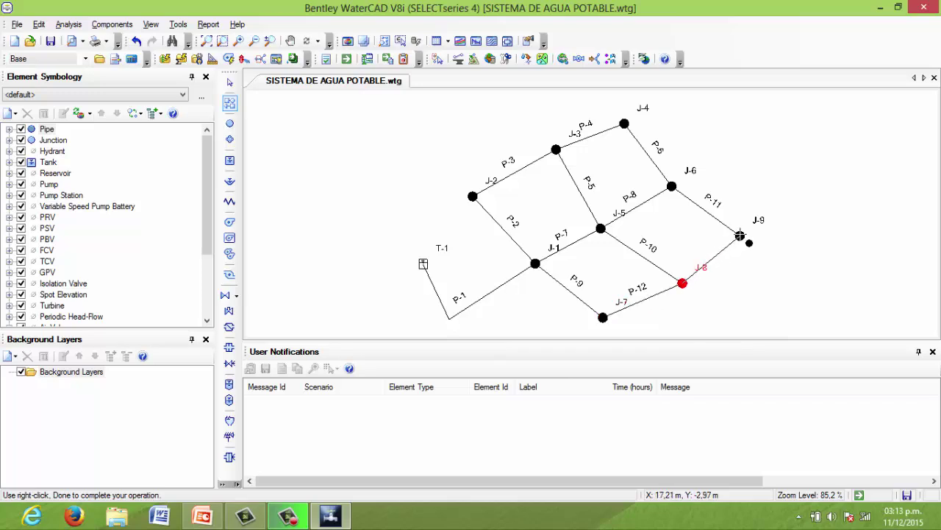
pyautogui.click(739, 235)
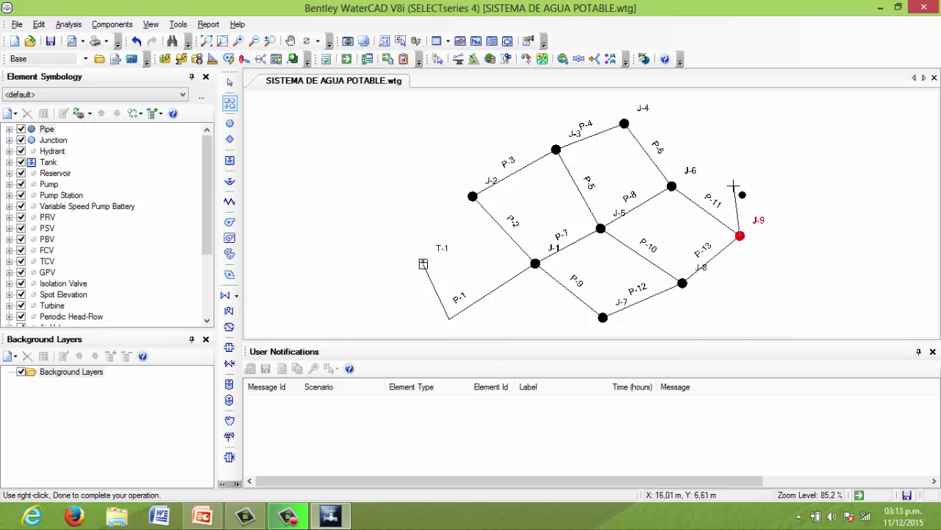
pyautogui.rightClick(741, 180)
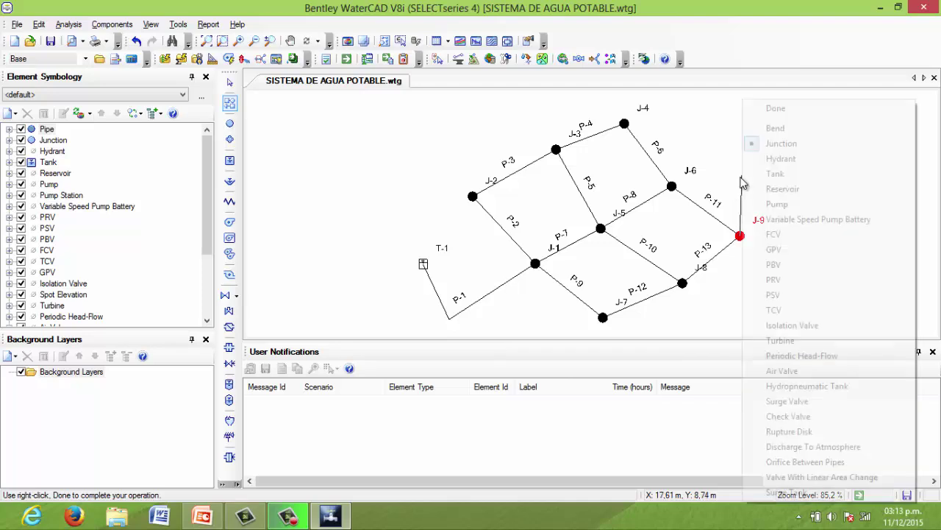
pyautogui.click(776, 109)
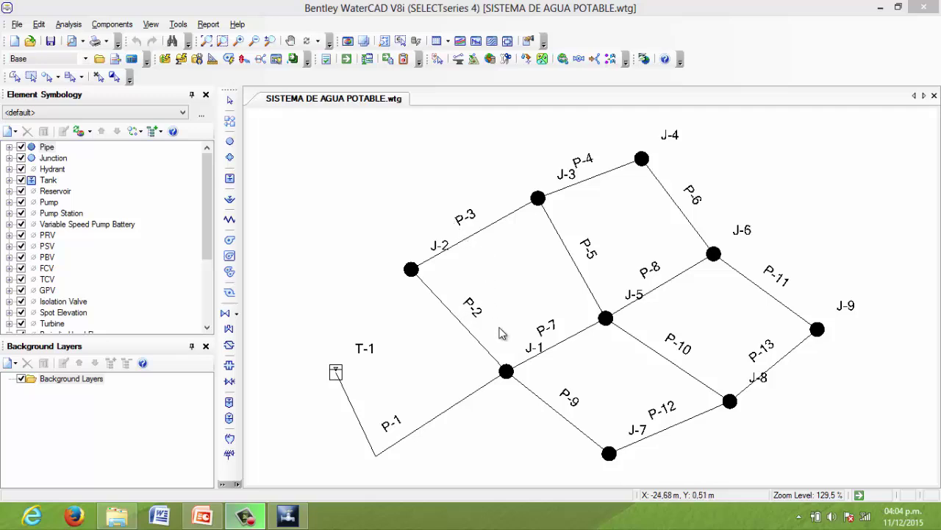
# Step: Open the properties of junction J-1 and set its elevation to 1245,7 m
pyautogui.click(511, 378)
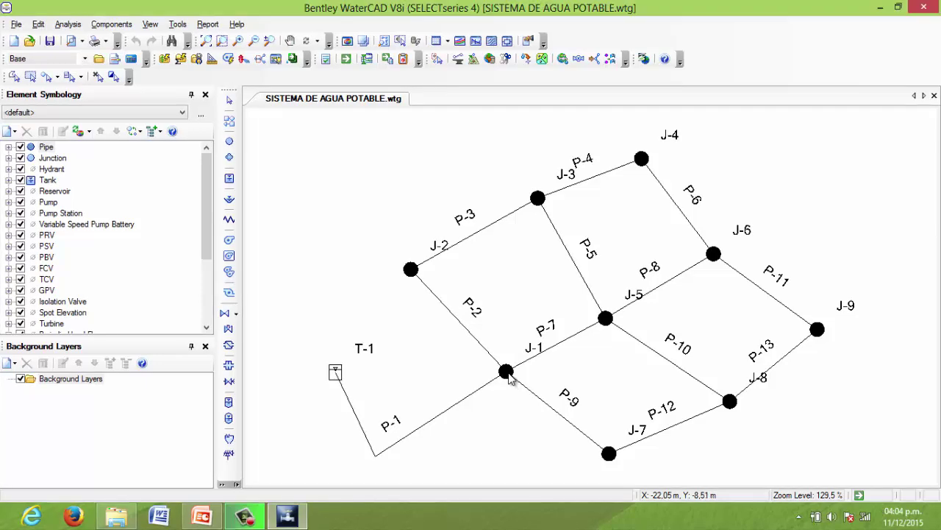
pyautogui.doubleClick(509, 375)
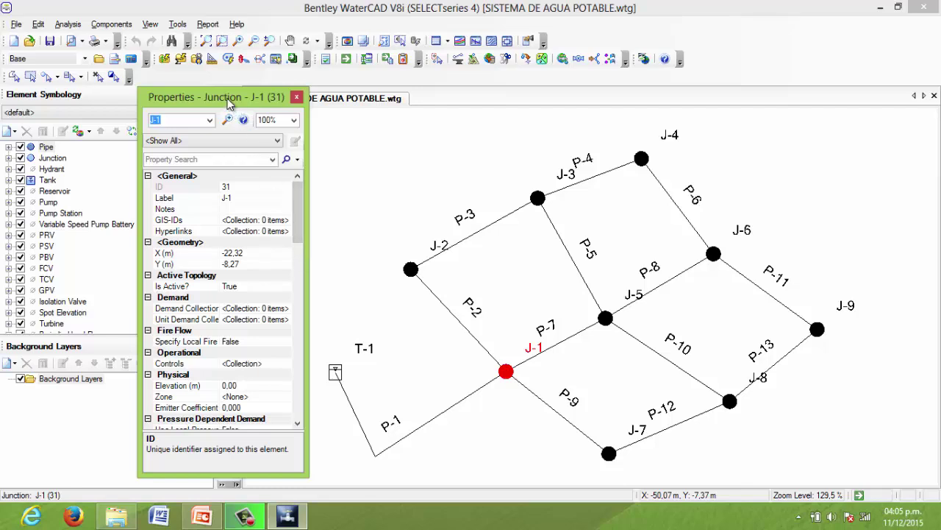
pyautogui.moveTo(229, 99); pyautogui.dragTo(316, 91)
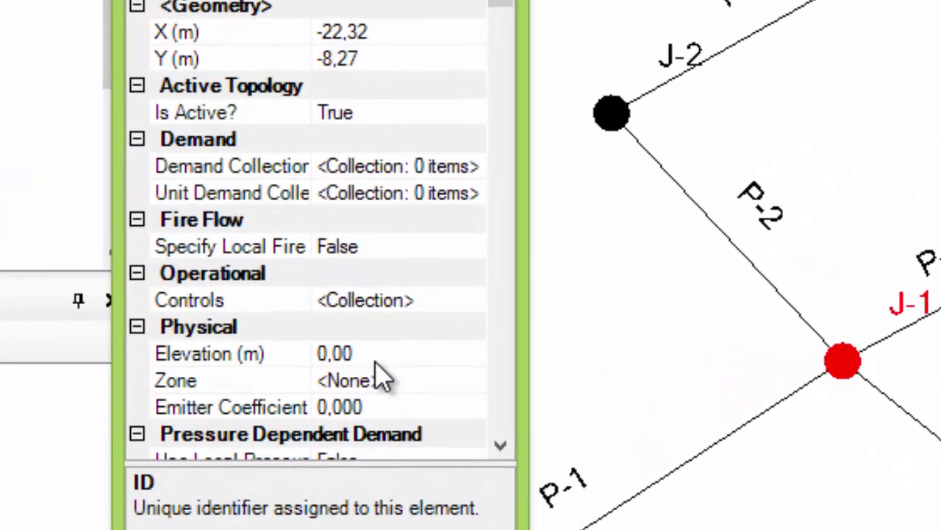
pyautogui.click(330, 367)
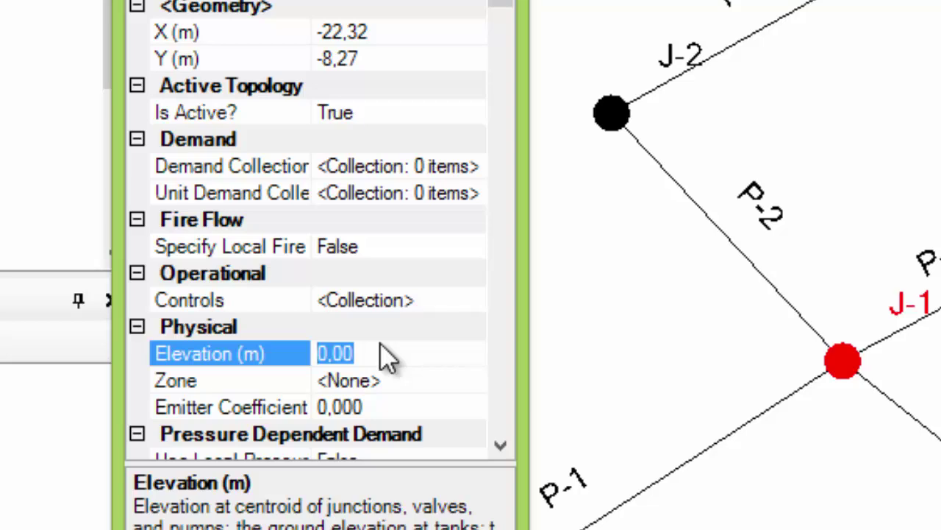
pyautogui.write('124')
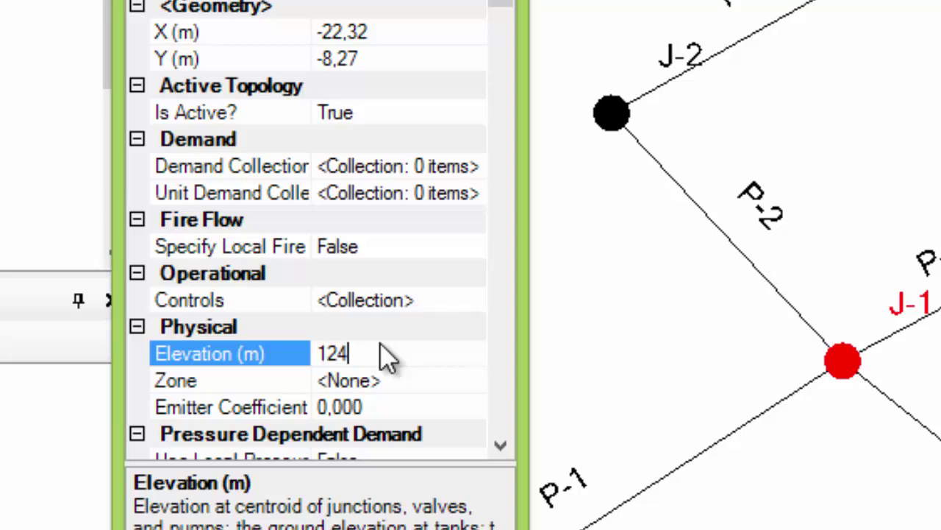
pyautogui.write('5,7')
pyautogui.press('Return')
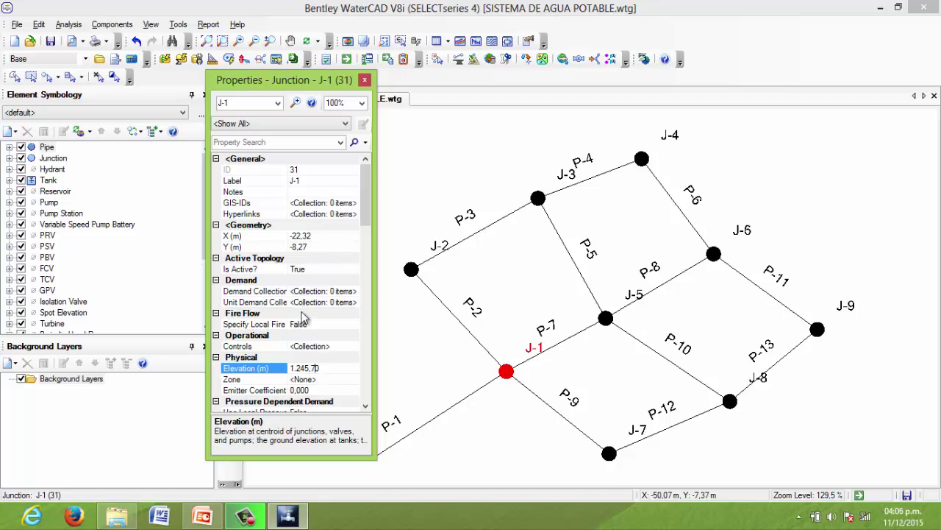
# Step: Look through junction J-1's demand, fire flow, operational and physical properties, ending on its Demand Collection
pyautogui.press('Left')
pyautogui.press('Left')
pyautogui.press('Left')
pyautogui.click(256, 357)
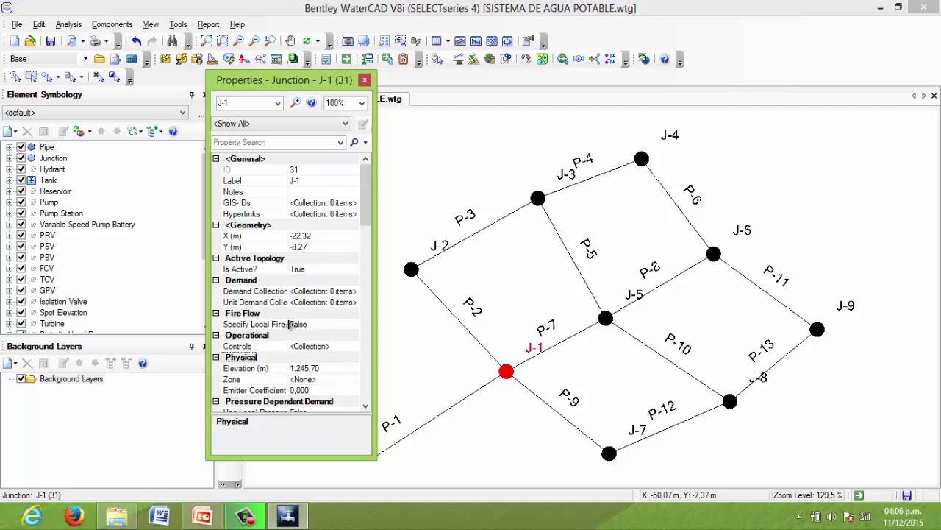
pyautogui.press('Up')
pyautogui.press('Up')
pyautogui.press('Up')
pyautogui.press('Up')
pyautogui.press('Up')
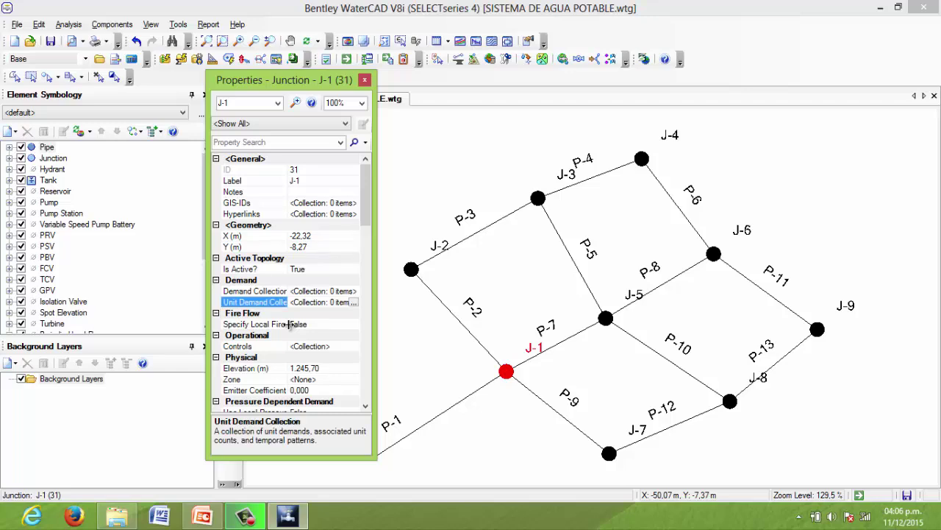
pyautogui.press('Down')
pyautogui.press('Down')
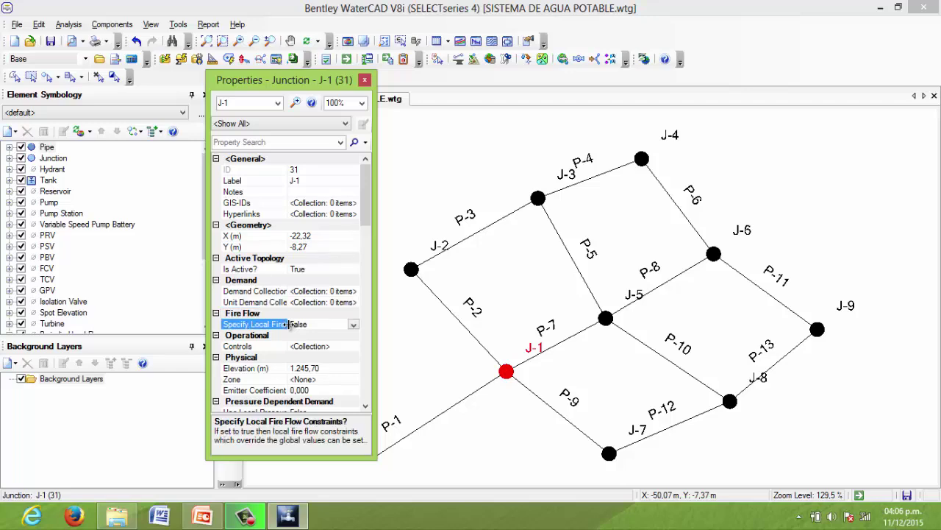
pyautogui.press('Down')
pyautogui.press('Down')
pyautogui.press('Up')
pyautogui.press('Up')
pyautogui.press('Up')
pyautogui.press('Up')
pyautogui.press('Up')
pyautogui.press('Up')
pyautogui.press('Up')
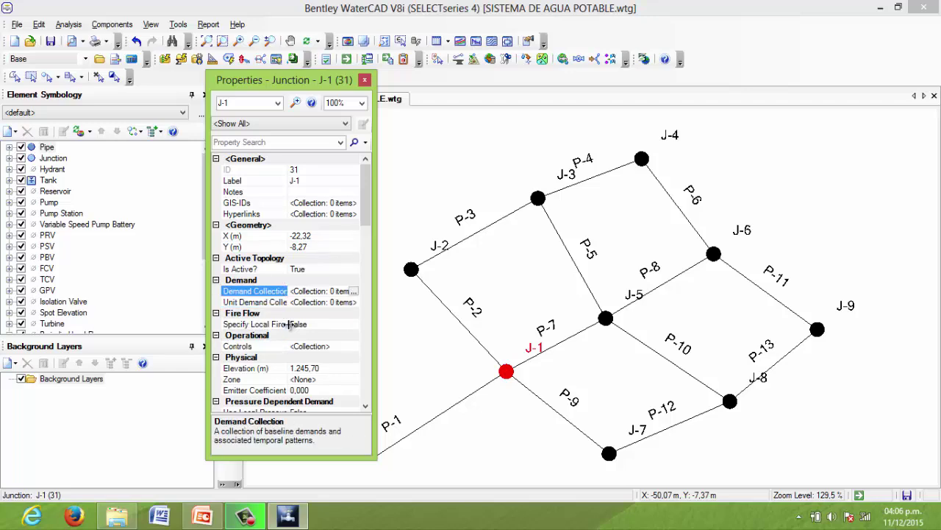
# Step: Review junction J-1's notes, active status, local fire flow, controls and elevation properties
pyautogui.click(247, 192)
pyautogui.click(254, 269)
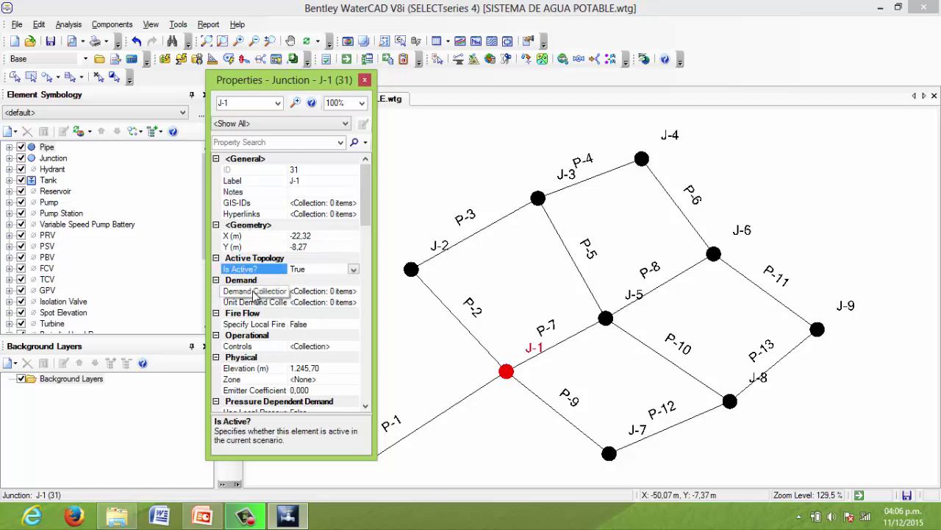
pyautogui.click(258, 324)
pyautogui.click(259, 347)
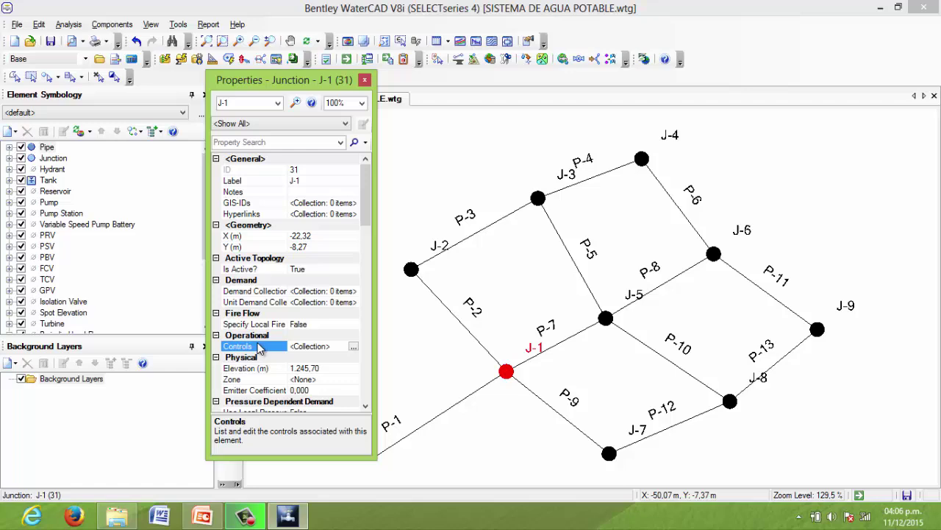
pyautogui.click(298, 369)
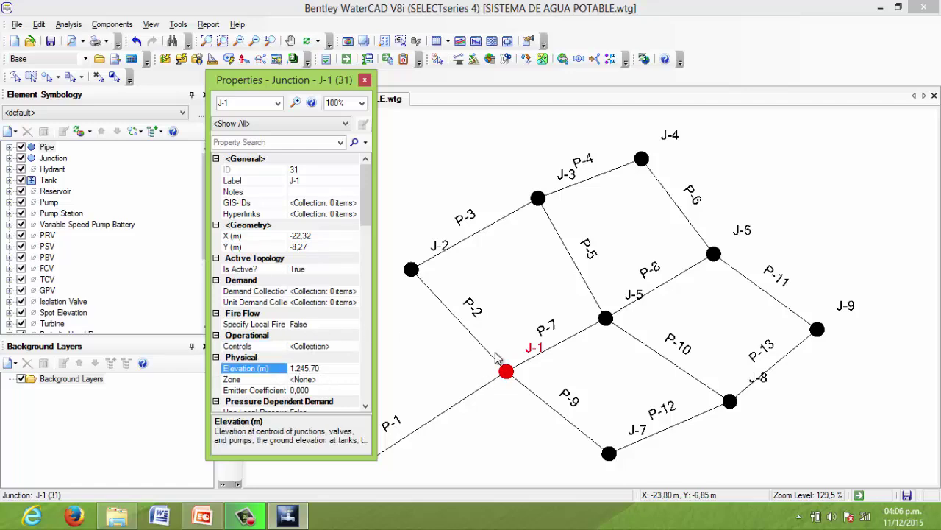
# Step: Select junction J-2 and set its elevation to 1244,3 m
pyautogui.click(411, 271)
pyautogui.click(481, 234)
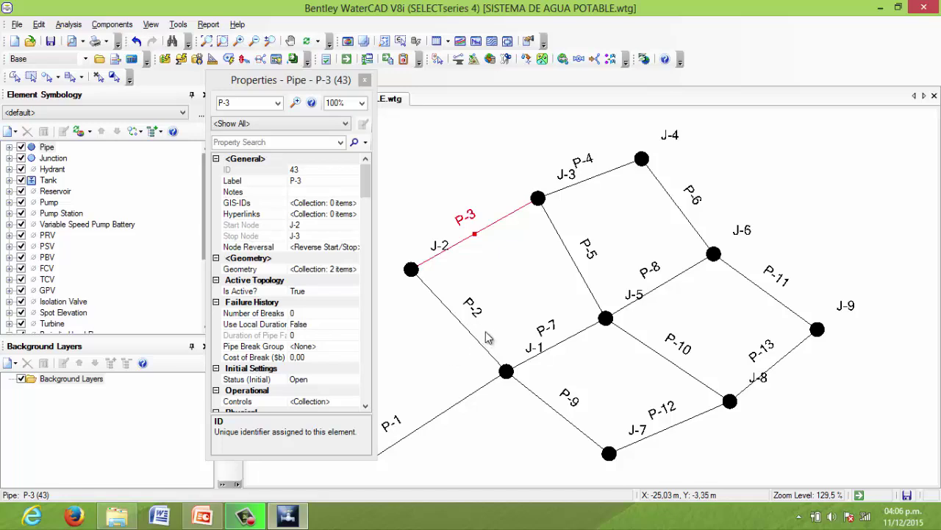
pyautogui.click(411, 269)
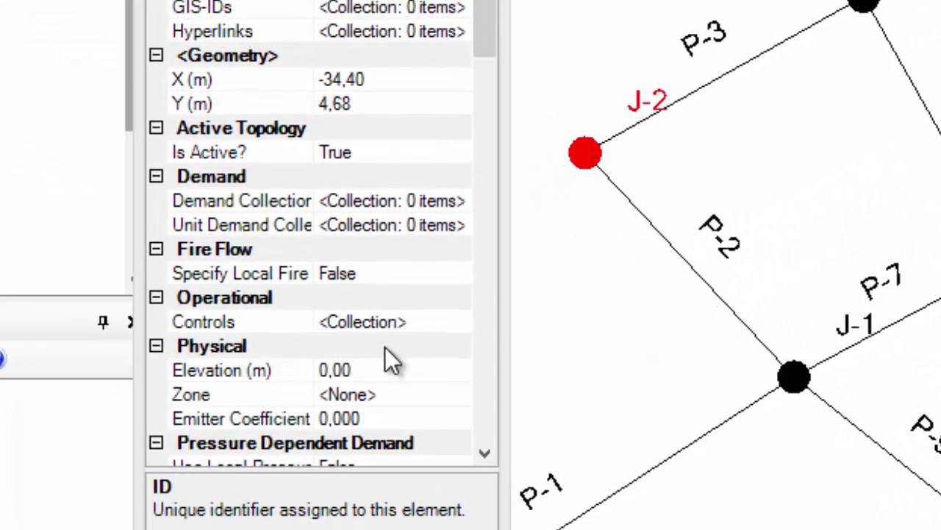
pyautogui.click(377, 372)
pyautogui.moveTo(376, 372); pyautogui.dragTo(306, 380)
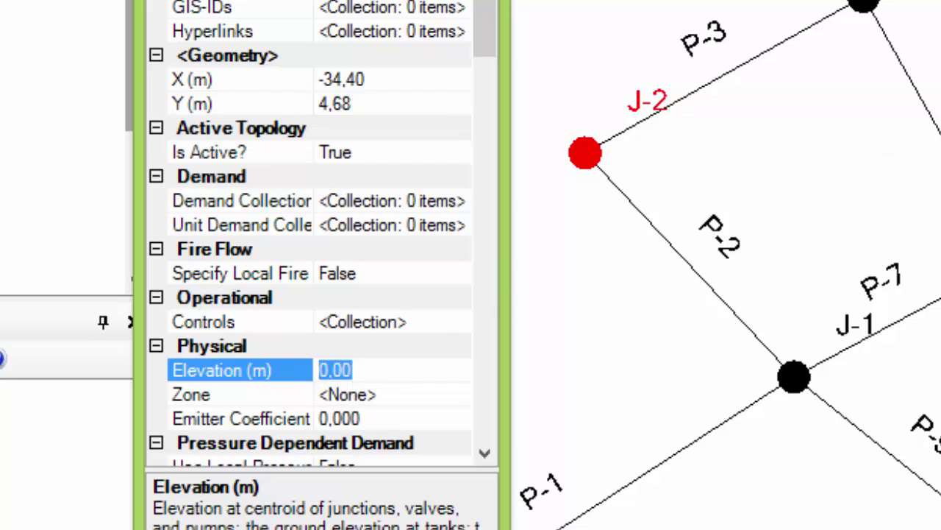
pyautogui.write('1244')
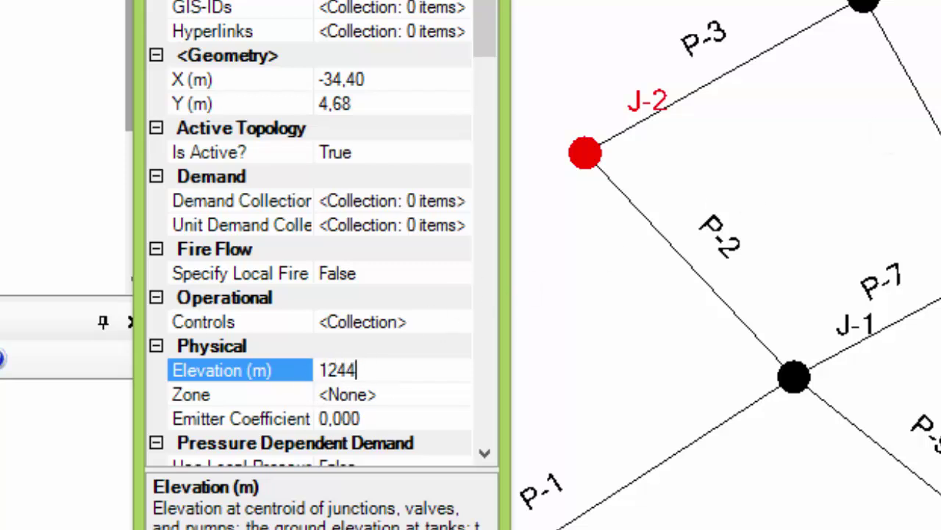
pyautogui.write(',3')
pyautogui.press('Return')
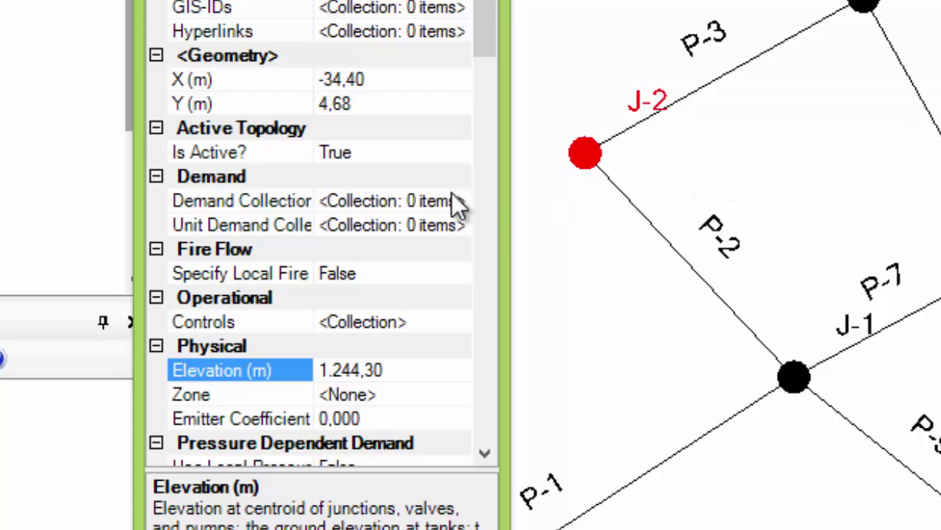
# Step: Add a base demand of 3,79 L/s to junction J-2's demand collection and close its demands
pyautogui.click(358, 205)
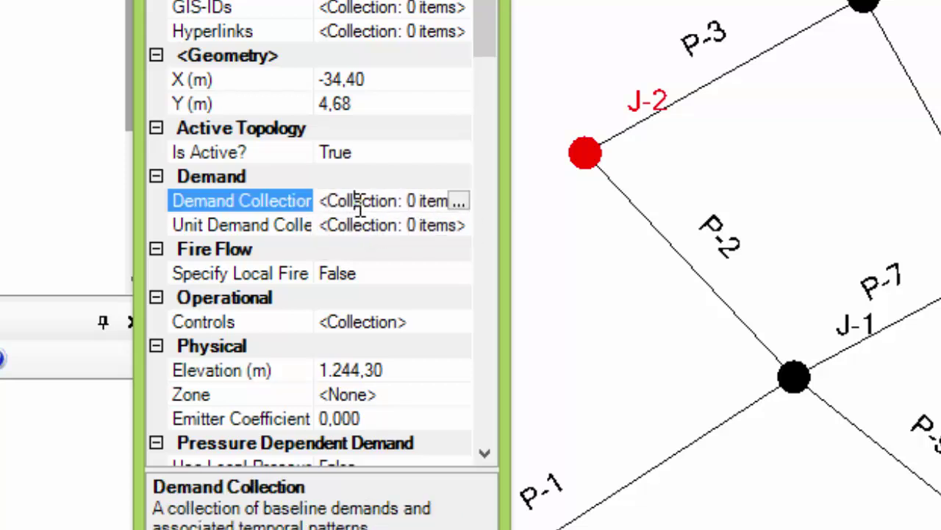
pyautogui.click(459, 202)
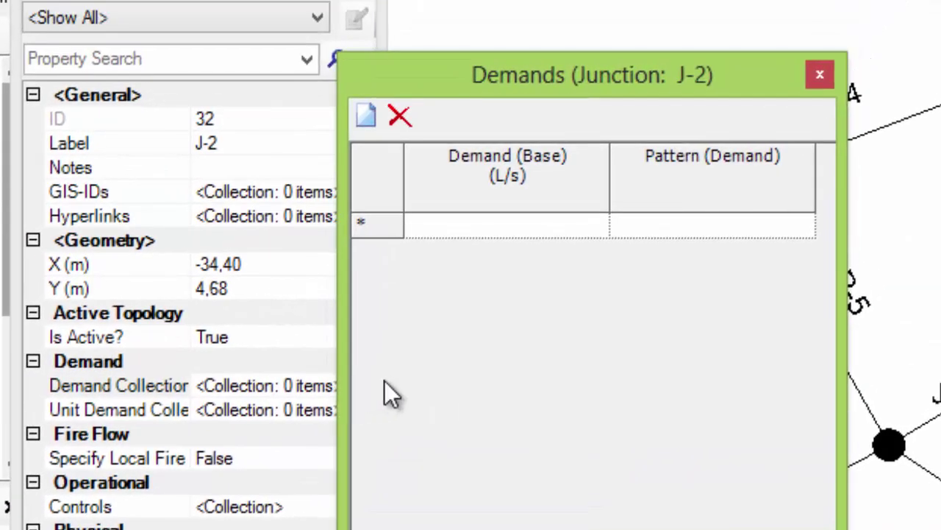
pyautogui.click(465, 228)
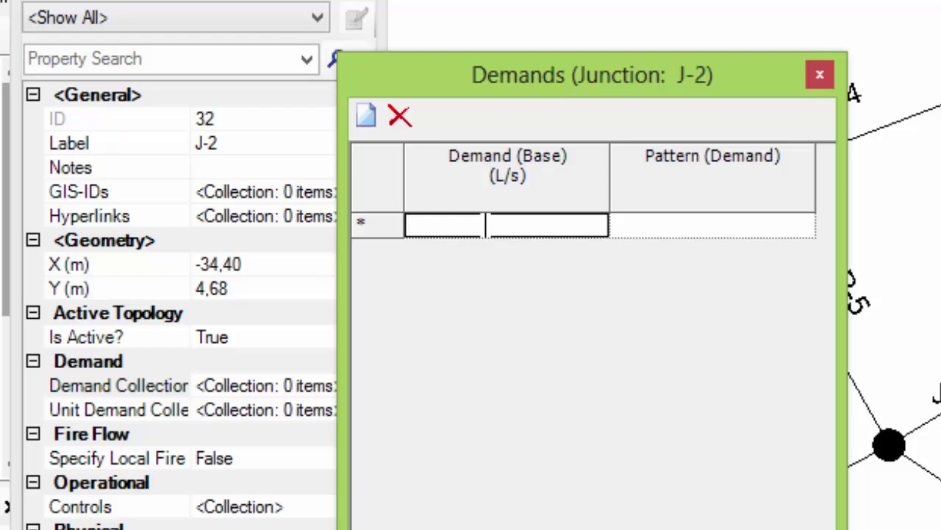
pyautogui.write('3,79')
pyautogui.press('Return')
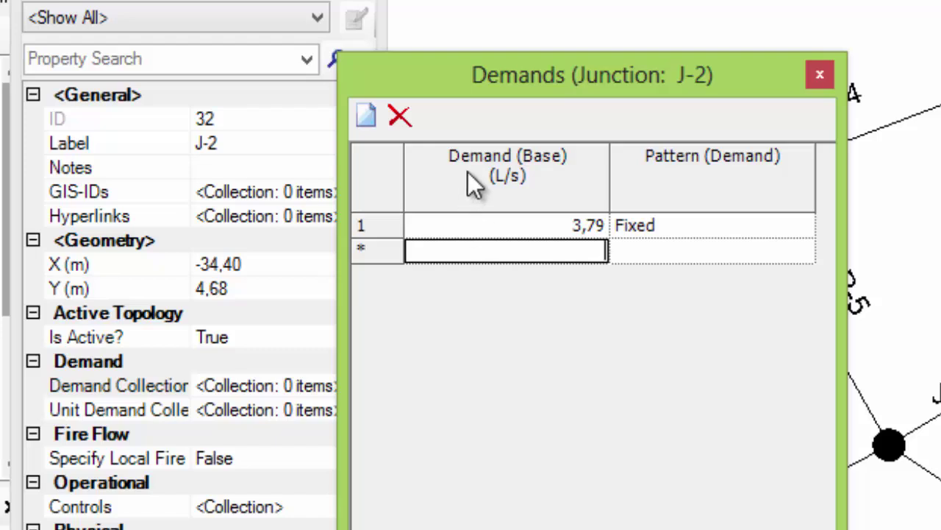
pyautogui.click(820, 76)
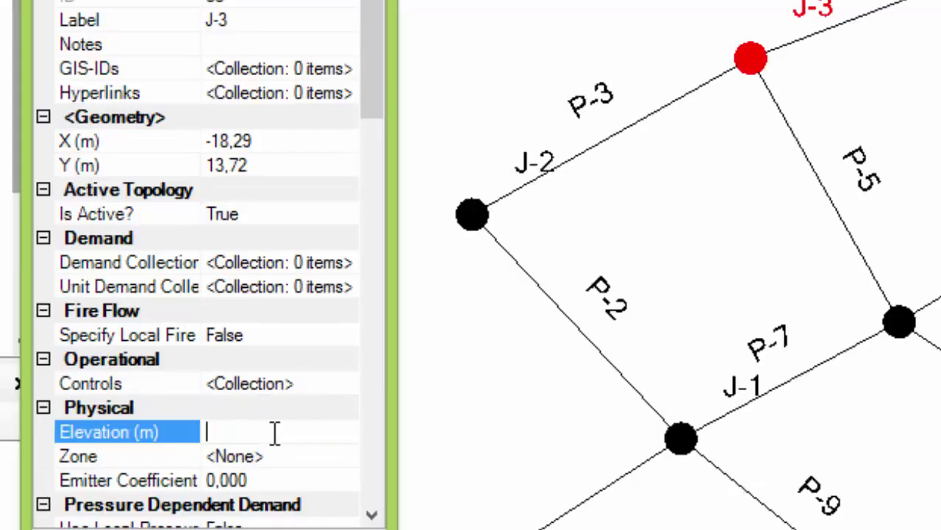
# Step: Set junction J-3's elevation to 1243,5 m and add a base demand of 2,32 L/s to its demand collection
pyautogui.write('1243,5')
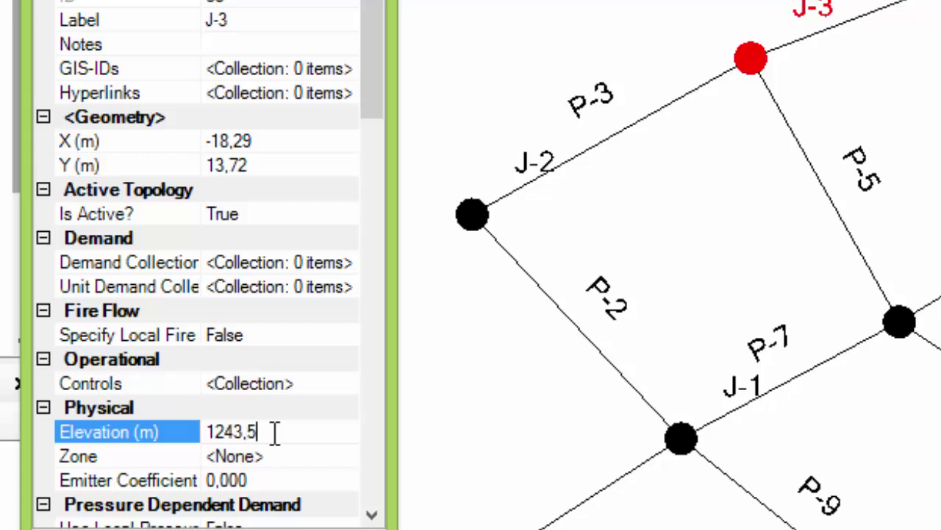
pyautogui.press('Return')
pyautogui.click(336, 269)
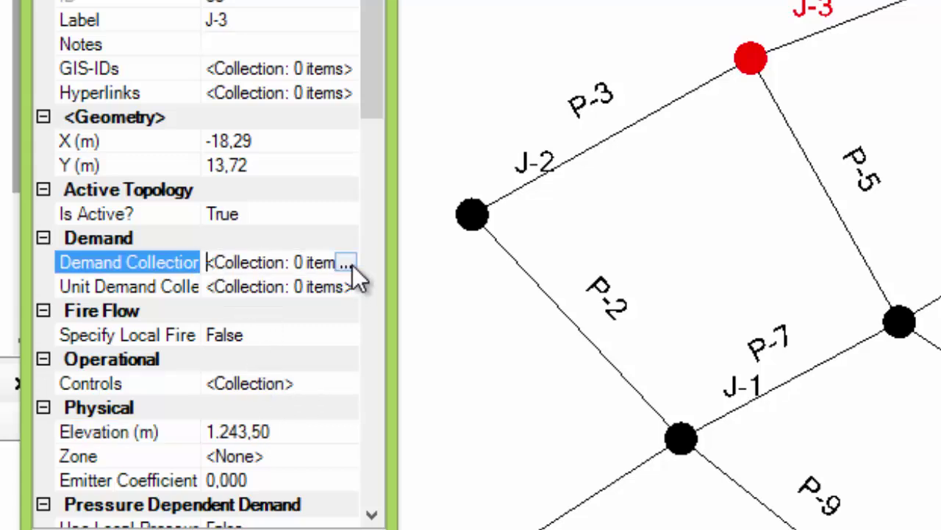
pyautogui.click(344, 263)
pyautogui.click(501, 103)
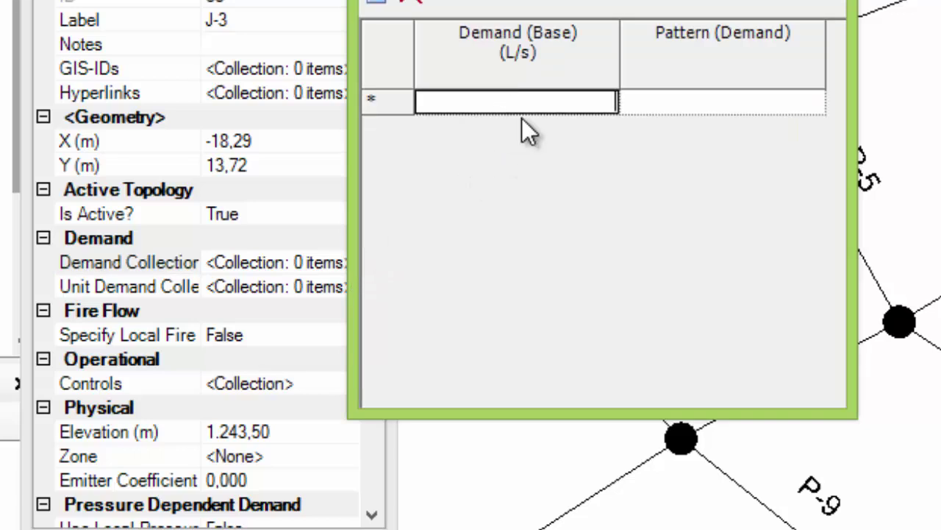
pyautogui.write('2,32')
pyautogui.press('Return')
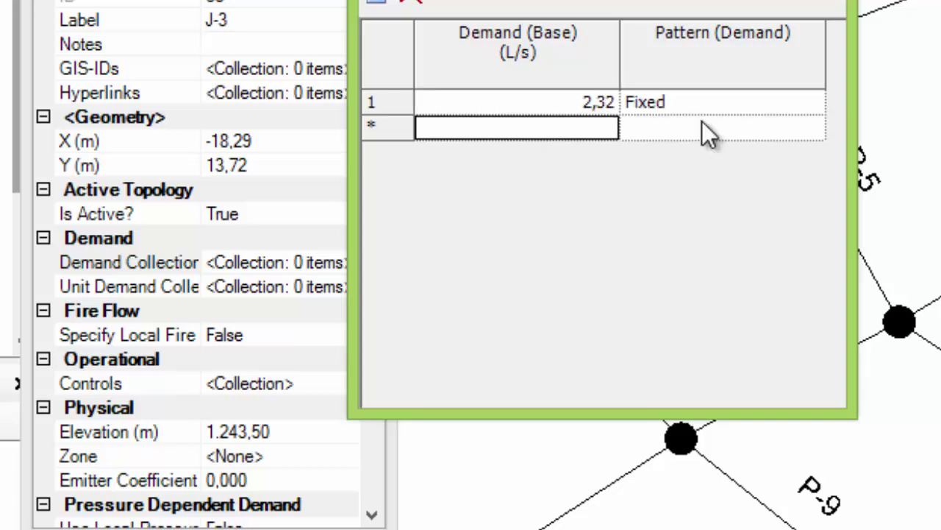
pyautogui.click(837, 1)
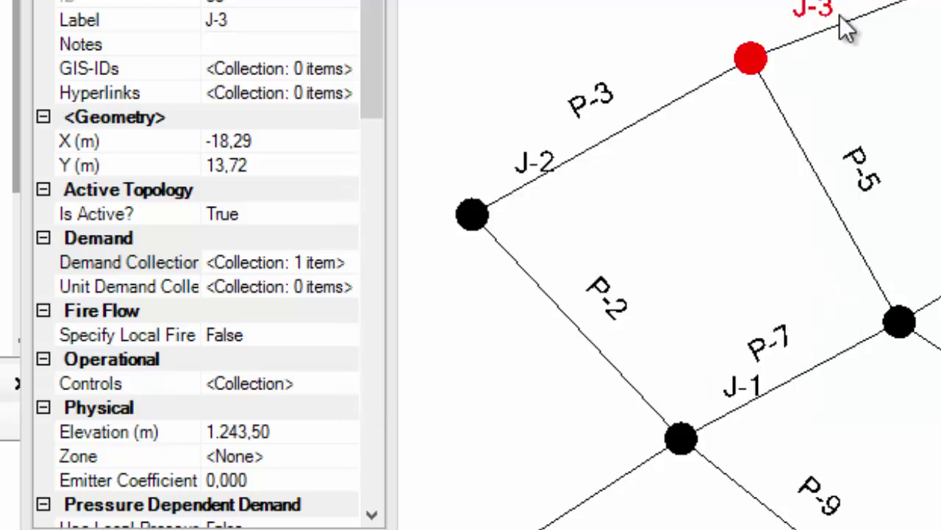
# Step: Select junction J-4 and set its elevation to 1242,10 m
pyautogui.click(940, 1)
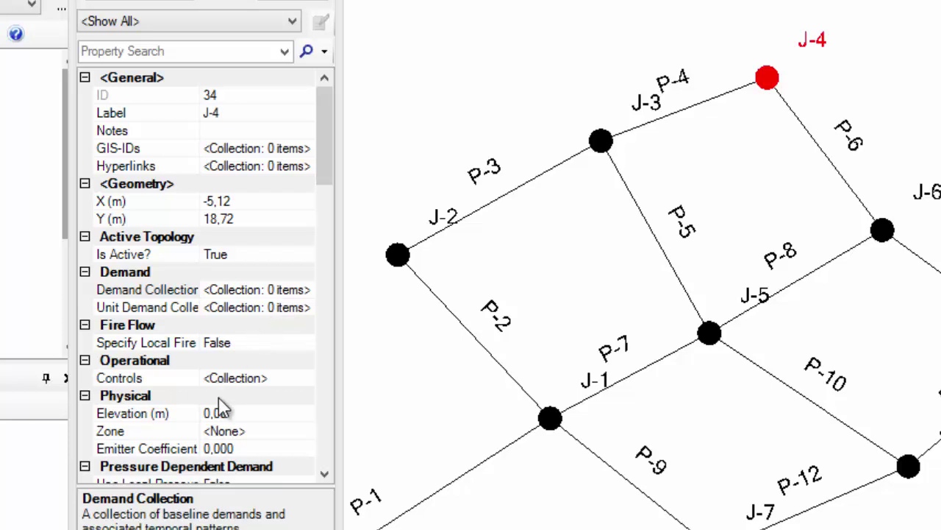
pyautogui.click(241, 416)
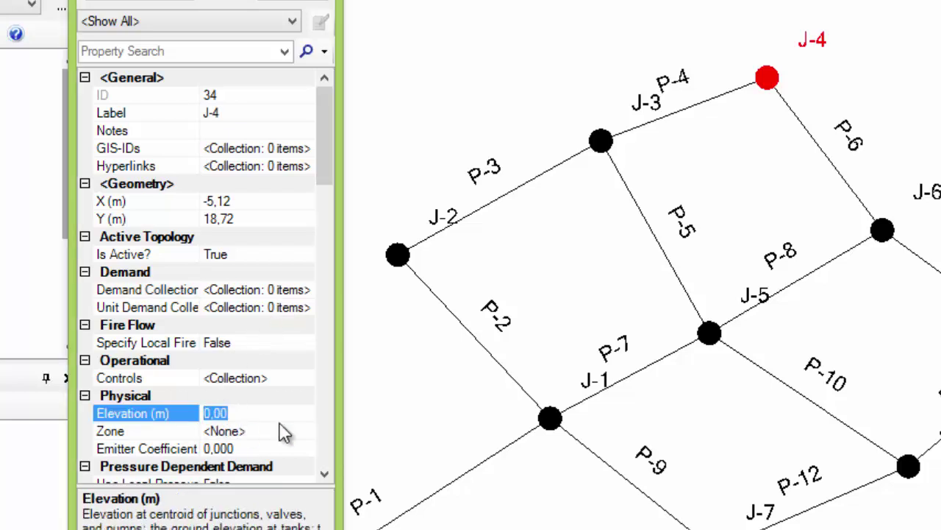
pyautogui.write('1242,')
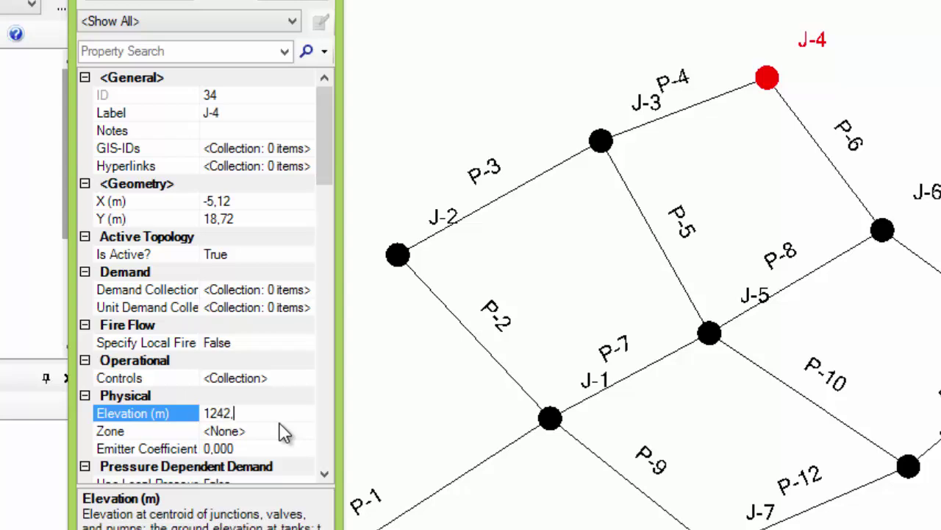
pyautogui.write('10')
pyautogui.click(184, 414)
# Step: Add a base demand of 2,45 L/s to junction J-4's demand collection and close its demands
pyautogui.click(305, 294)
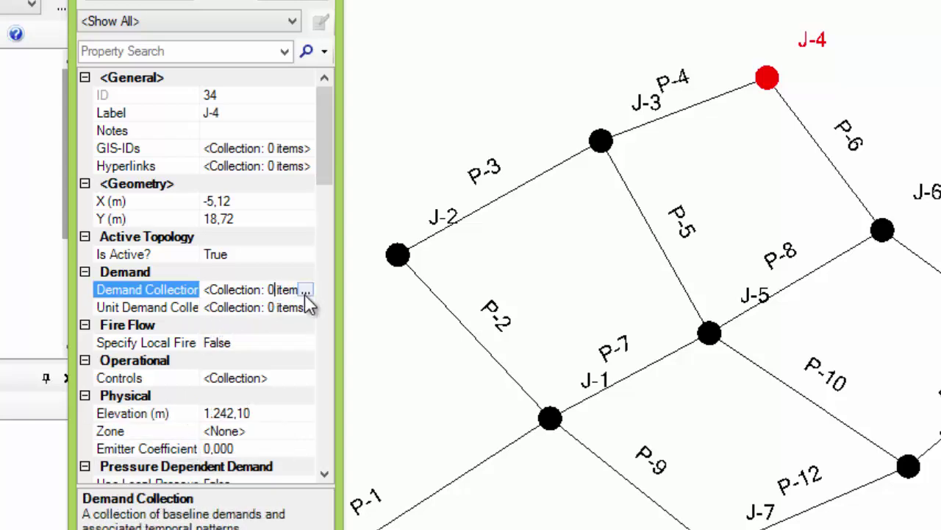
pyautogui.click(304, 291)
pyautogui.click(449, 174)
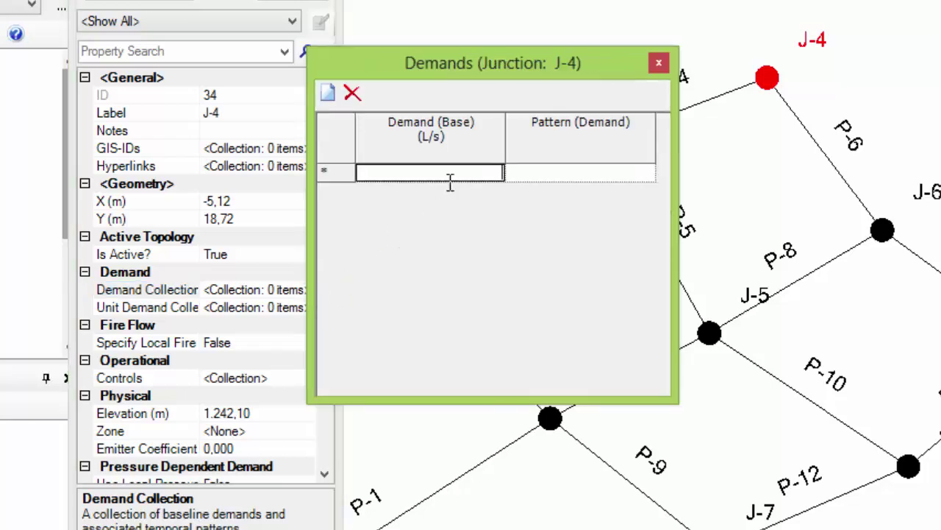
pyautogui.write('2,45')
pyautogui.press('Return')
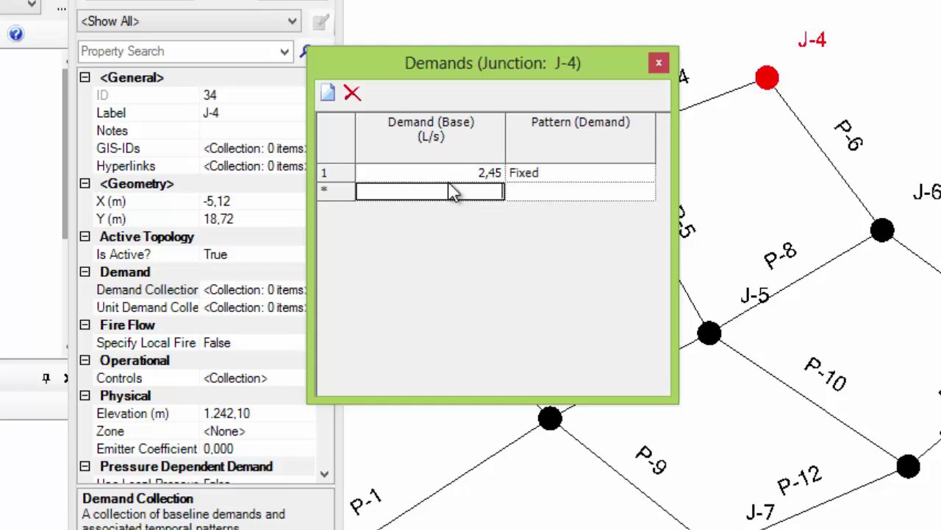
pyautogui.click(658, 64)
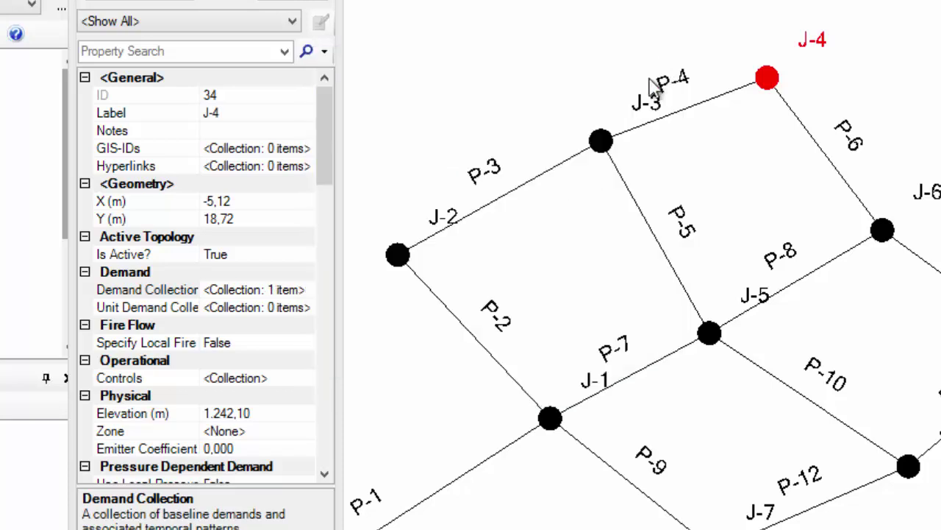
# Step: Select junction J-5 and set its elevation to 1243,00 m
pyautogui.click(710, 334)
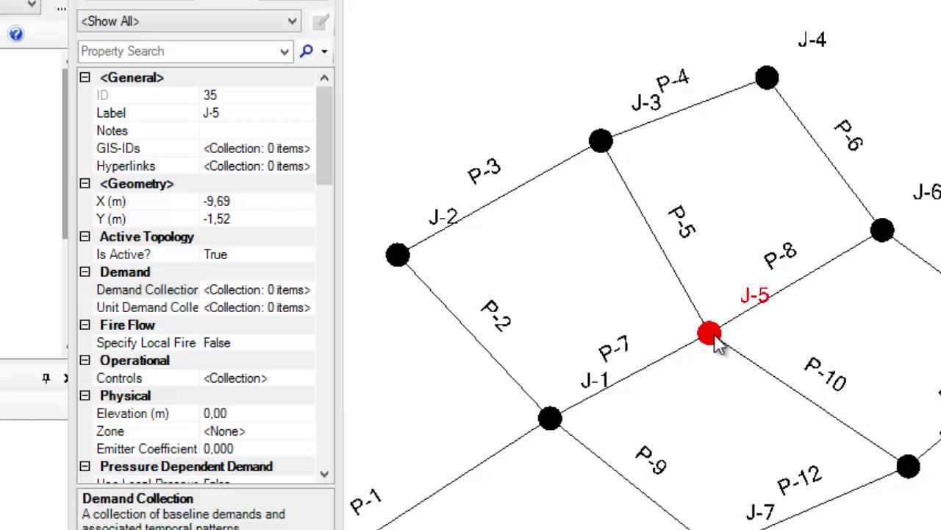
pyautogui.click(242, 414)
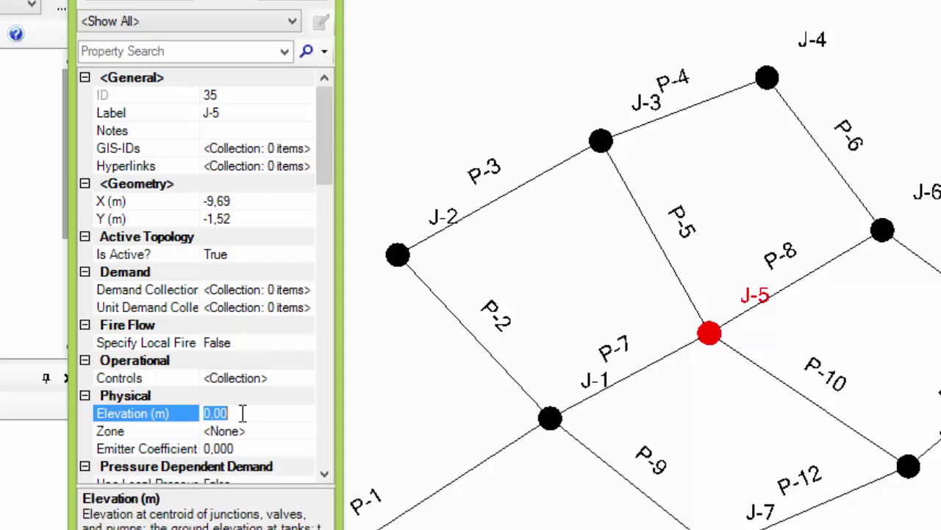
pyautogui.write('1.24')
pyautogui.write('3,')
pyautogui.write('00')
pyautogui.click(242, 413)
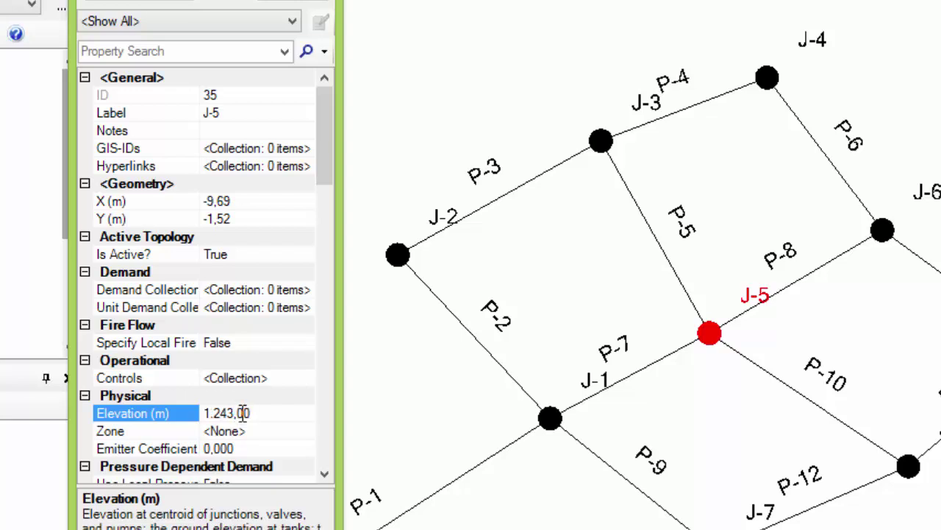
# Step: Add a base demand of 6,19 L/s to junction J-5's demand collection and close its demands
pyautogui.click(257, 290)
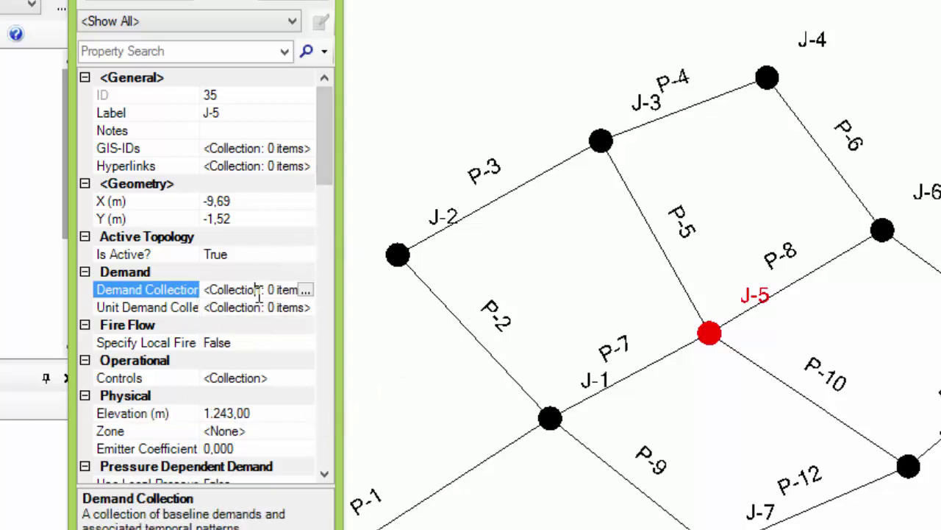
pyautogui.click(305, 290)
pyautogui.click(428, 173)
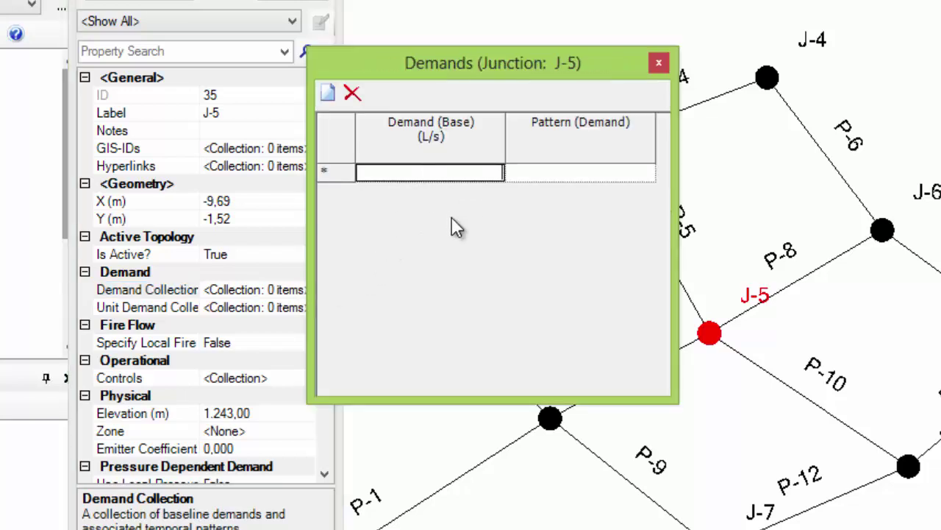
pyautogui.write('6,19')
pyautogui.press('Return')
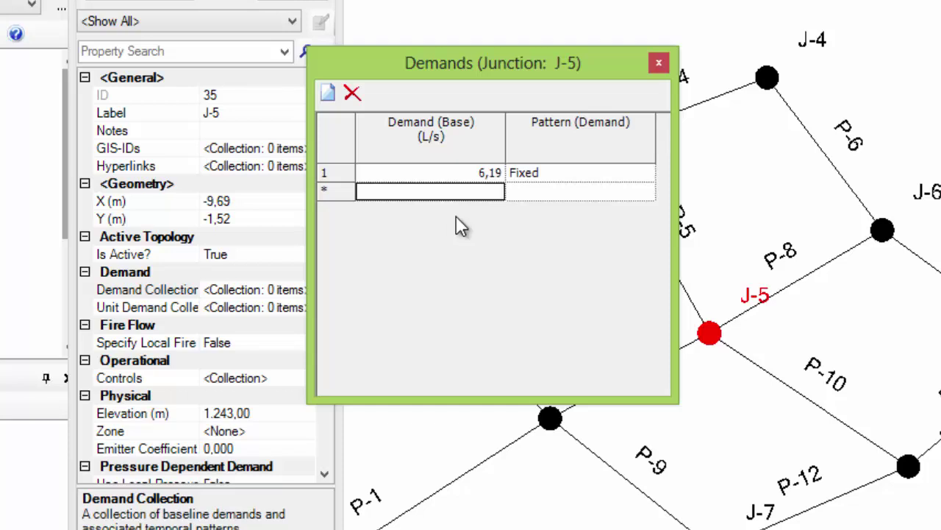
pyautogui.click(657, 63)
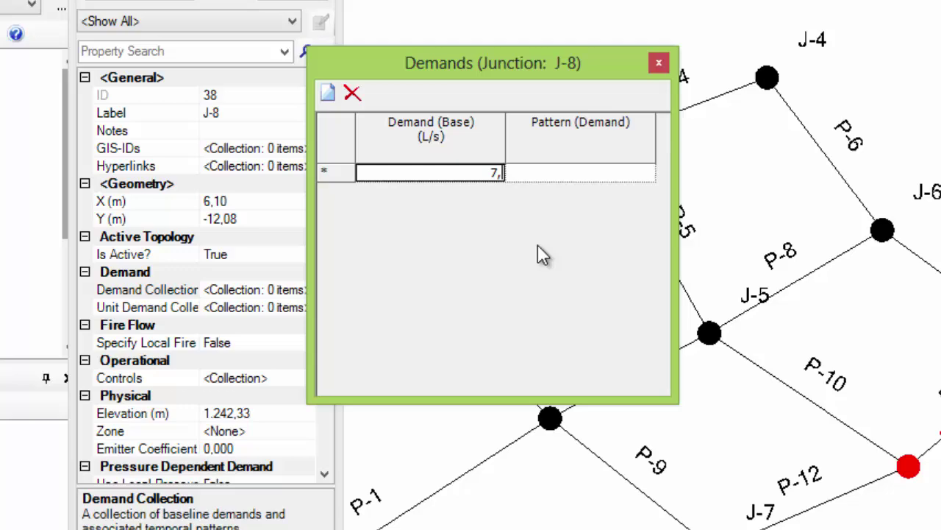
# Step: Complete junction J-8's base demand as 7,85 L/s and close its demands
pyautogui.write('85')
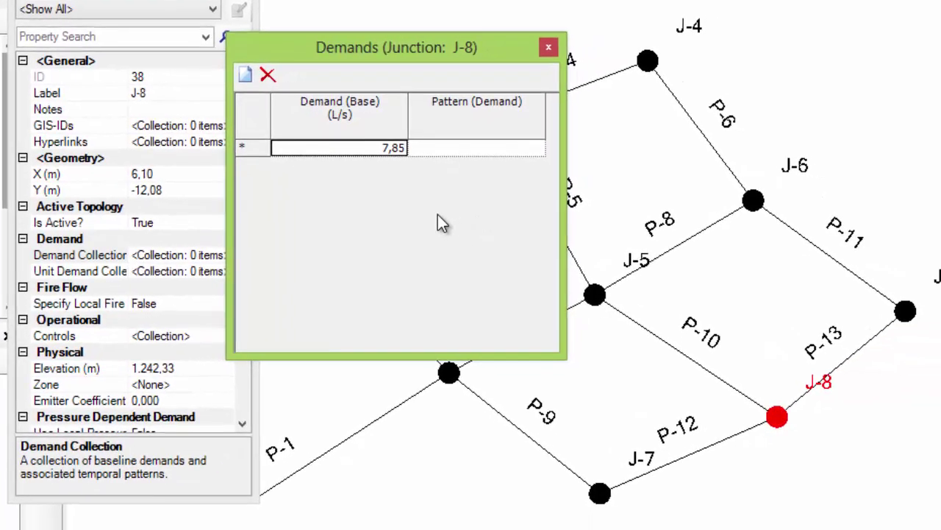
pyautogui.press('Return')
pyautogui.click(548, 47)
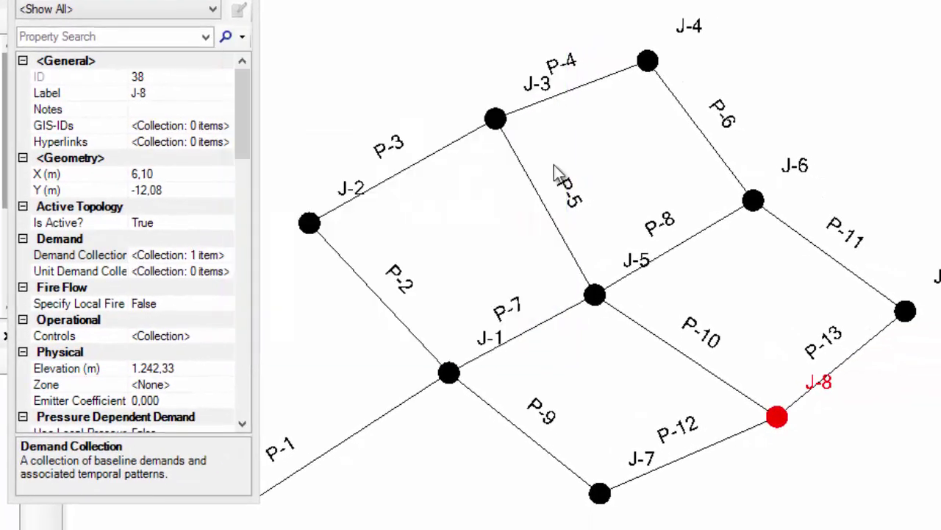
# Step: Select junction J-9 and set its elevation to 1240,00 m
pyautogui.click(905, 312)
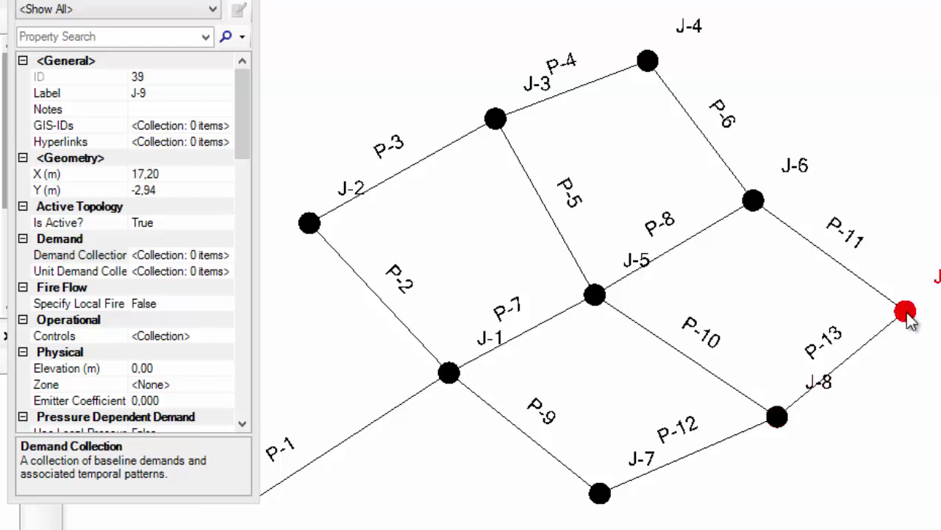
pyautogui.click(174, 371)
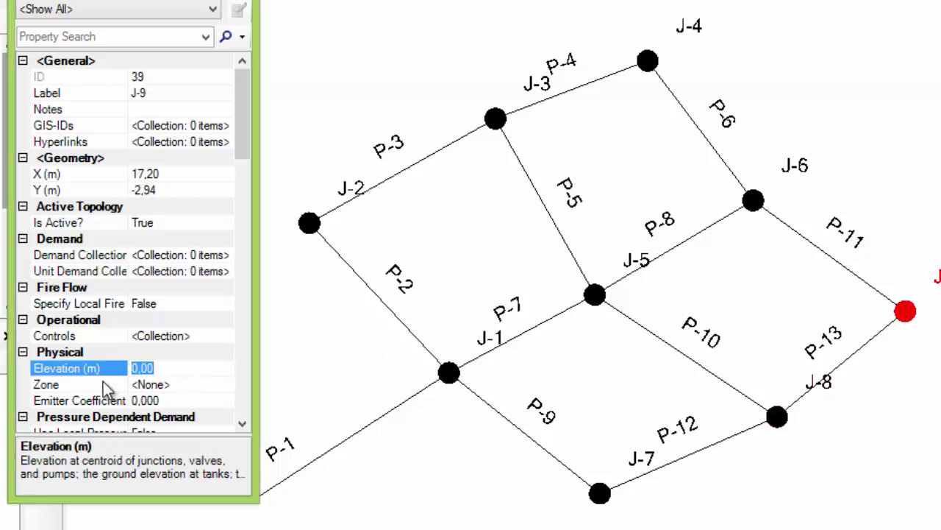
pyautogui.write('1.24')
pyautogui.write('0')
pyautogui.press('Return')
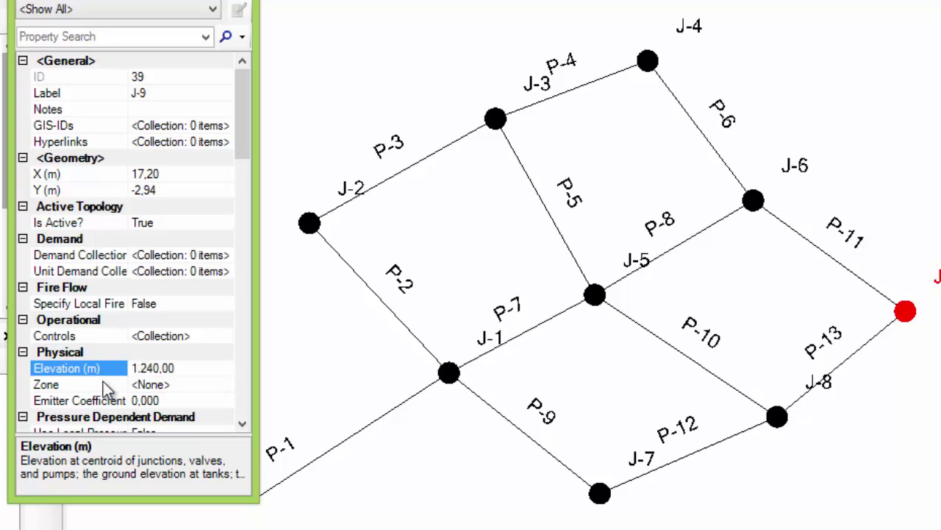
# Step: Add a base demand of 8,65 L/s to junction J-9's demand collection
pyautogui.click(224, 256)
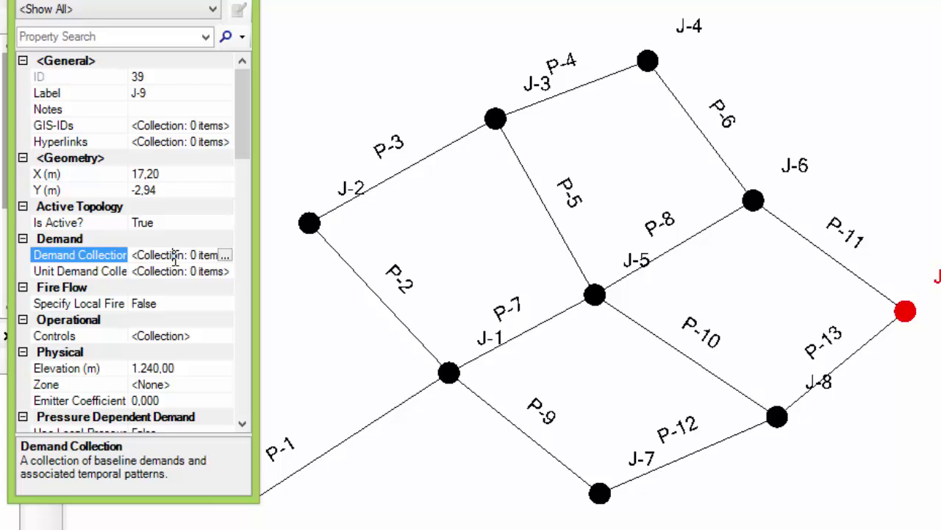
pyautogui.click(225, 255)
pyautogui.click(356, 151)
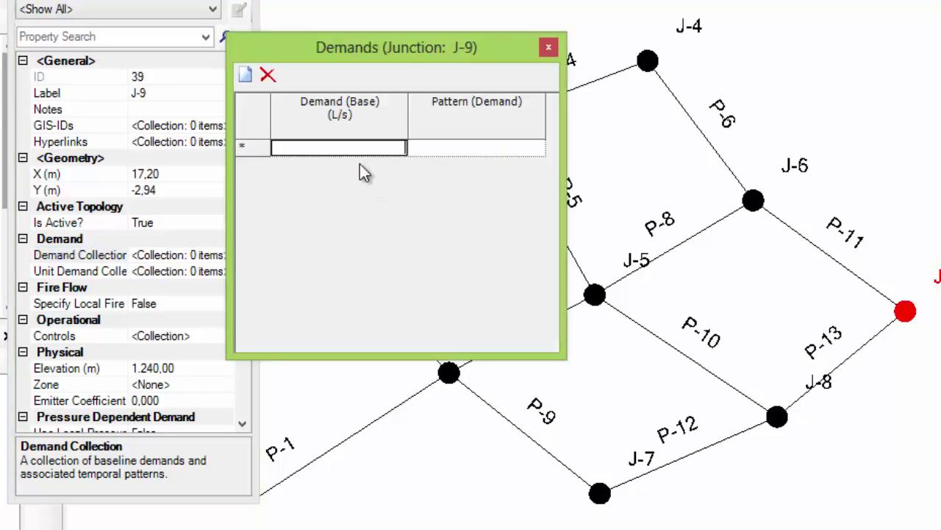
pyautogui.write('8,65')
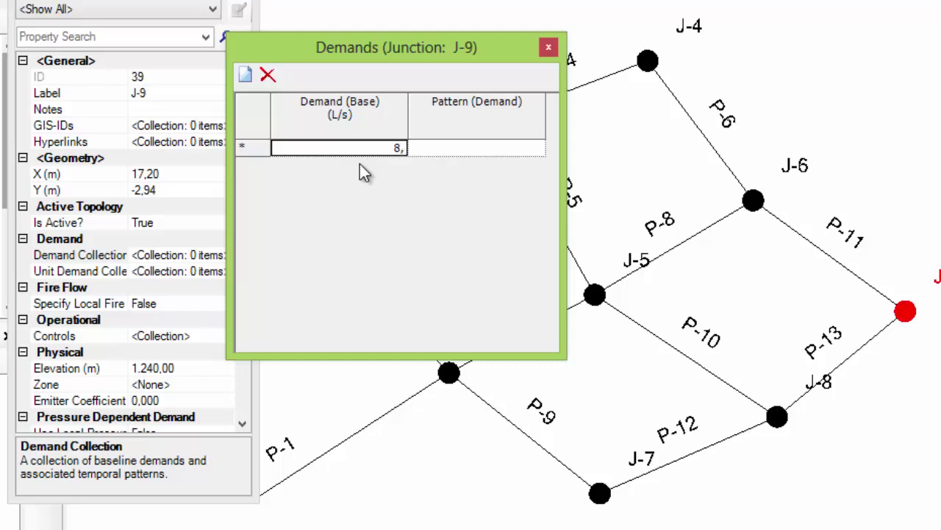
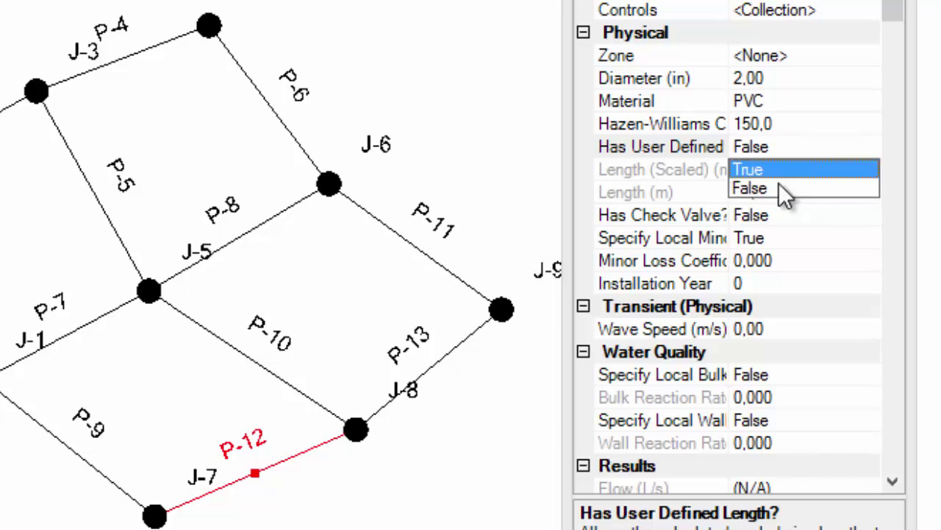
# Step: Enable the user-defined length for pipe P-12 and set it to 645,84 m
pyautogui.click(777, 171)
pyautogui.click(780, 171)
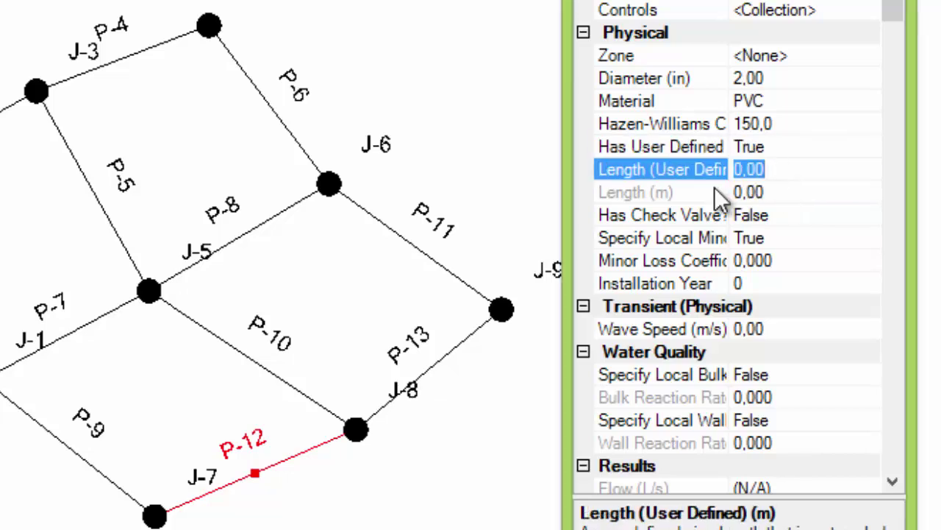
pyautogui.write('645,84')
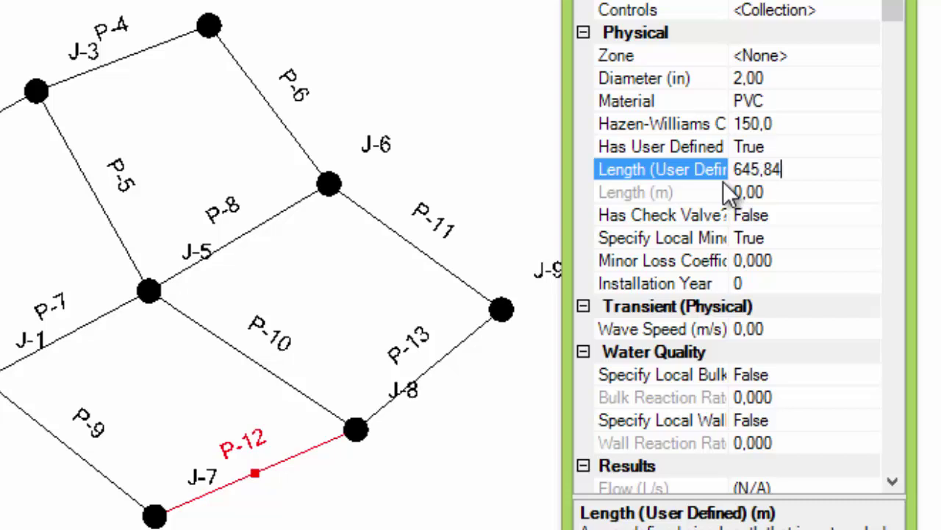
pyautogui.press('Return')
# Step: Select pipe P-13, enable its user-defined length and set it to 680,00 m
pyautogui.click(460, 356)
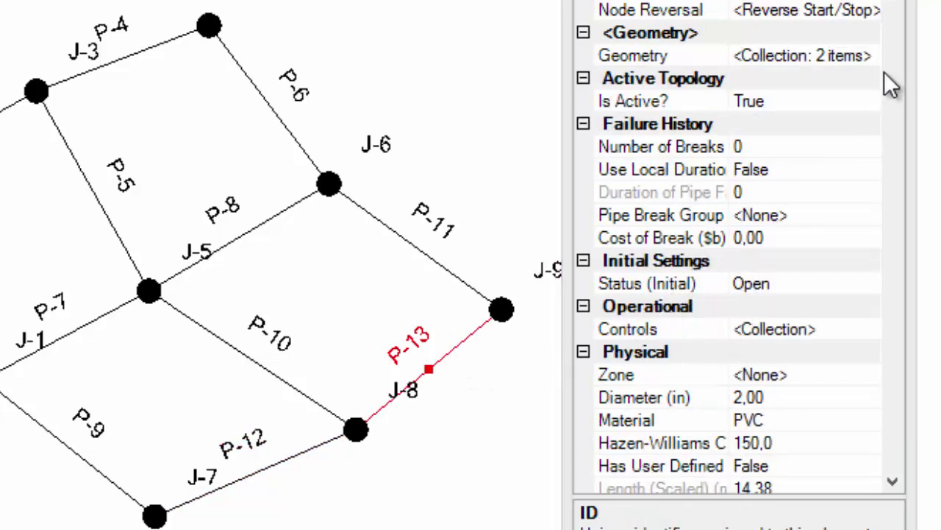
pyautogui.scroll(-3, 809, 221)
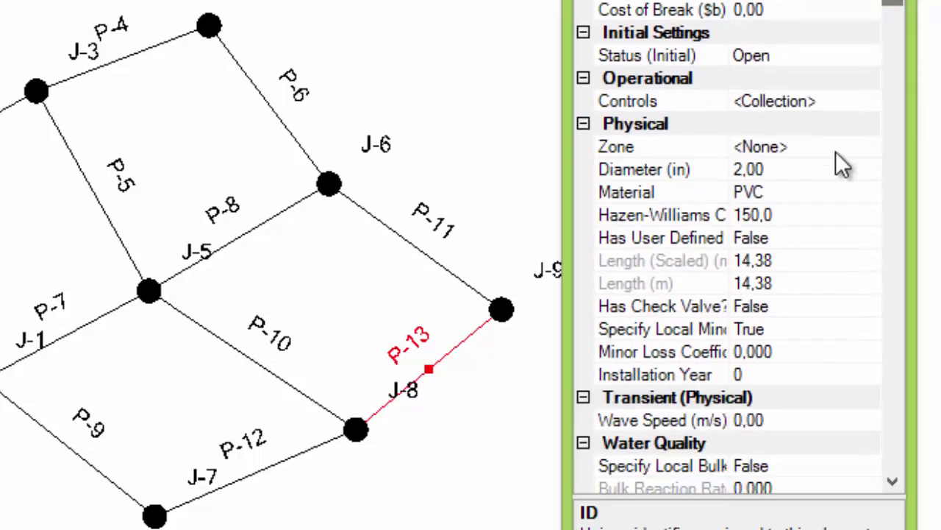
pyautogui.click(747, 241)
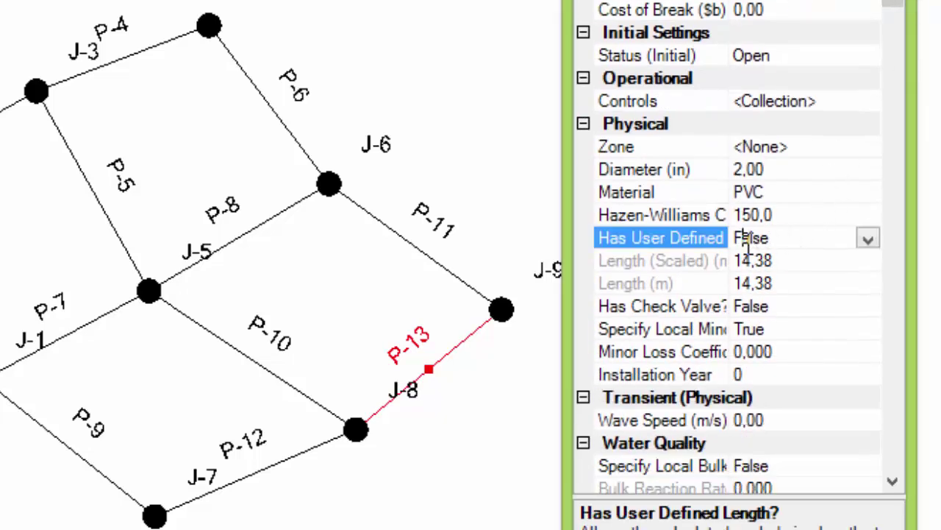
pyautogui.click(868, 239)
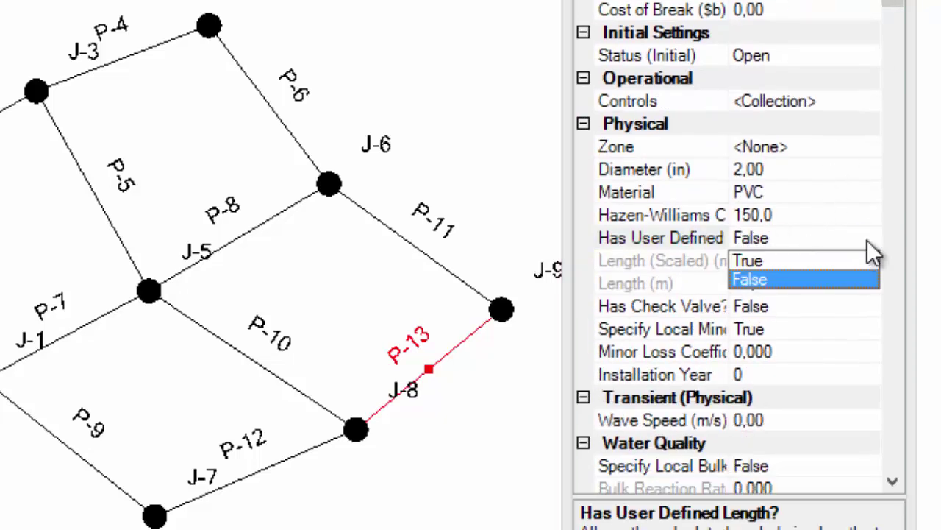
pyautogui.click(772, 262)
pyautogui.click(776, 264)
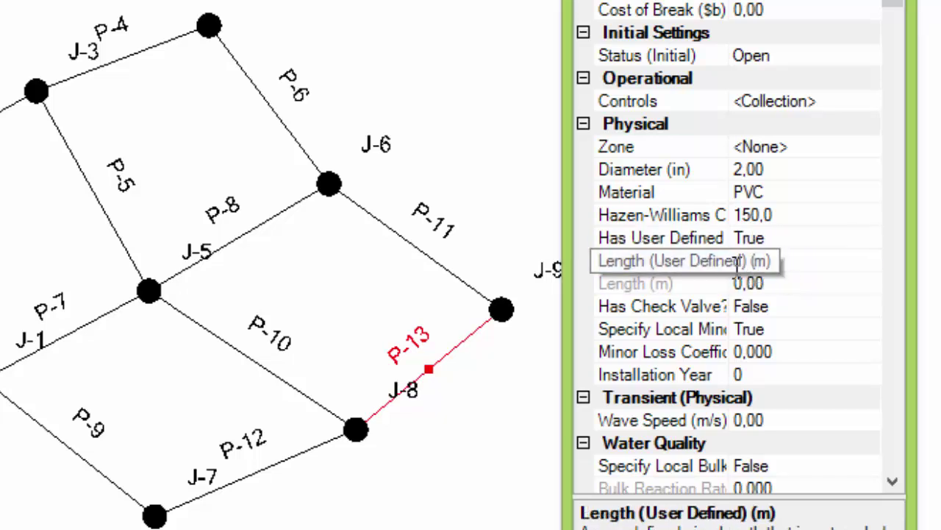
pyautogui.click(737, 262)
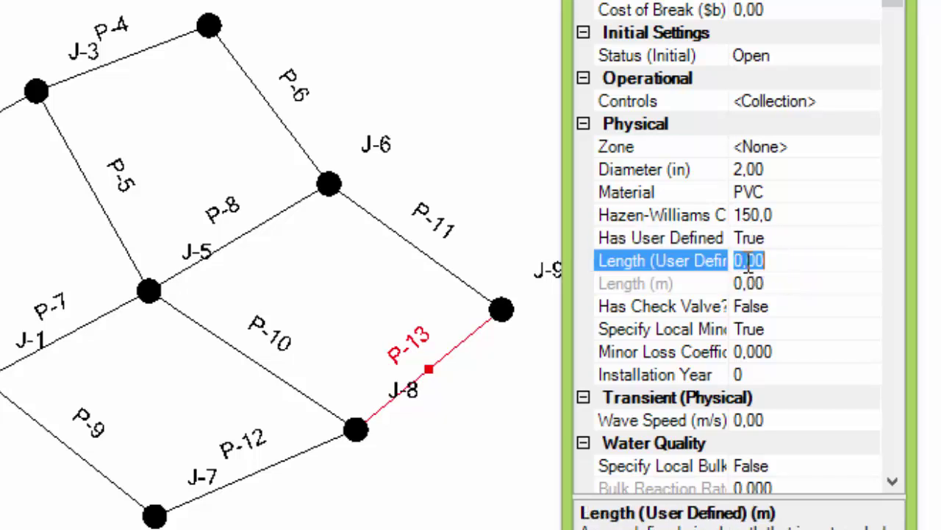
pyautogui.write('680')
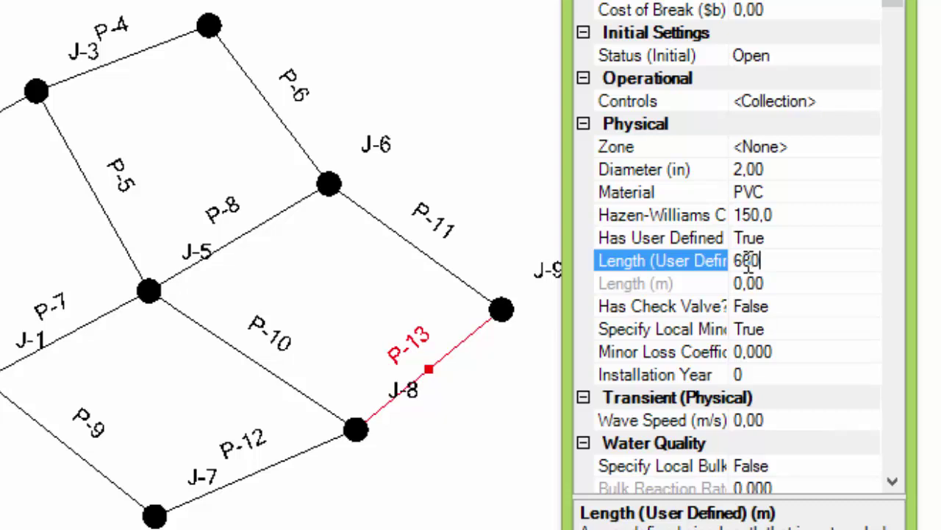
pyautogui.write(',00')
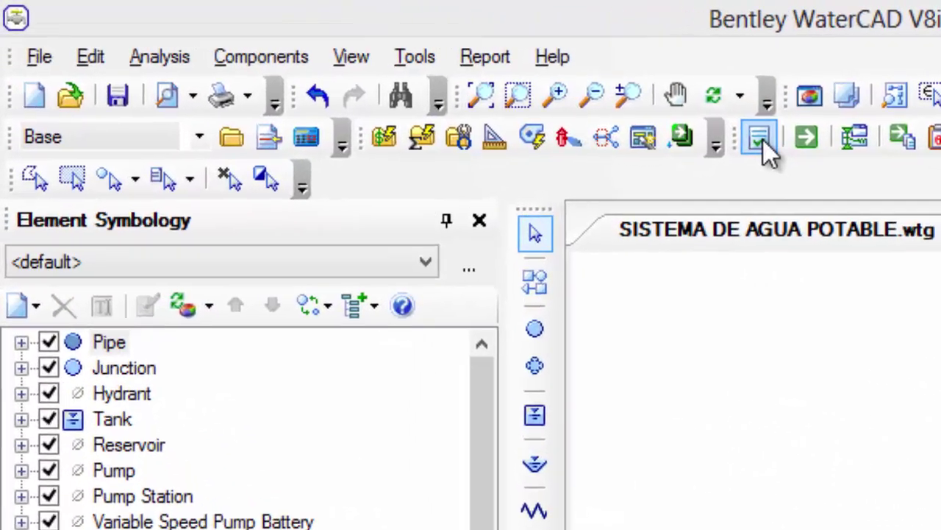
# Step: Validate the network and compute the Base scenario, closing the calculation summary and user notifications
pyautogui.click(759, 137)
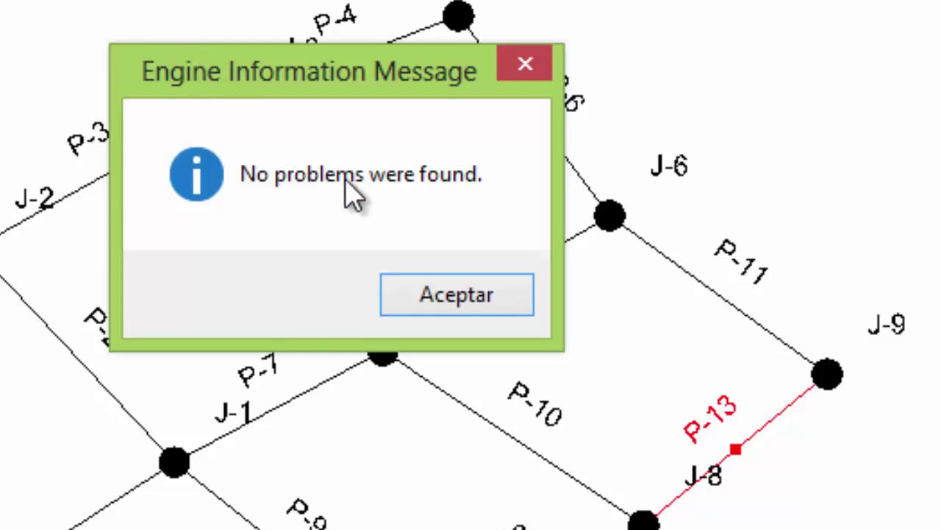
pyautogui.click(455, 294)
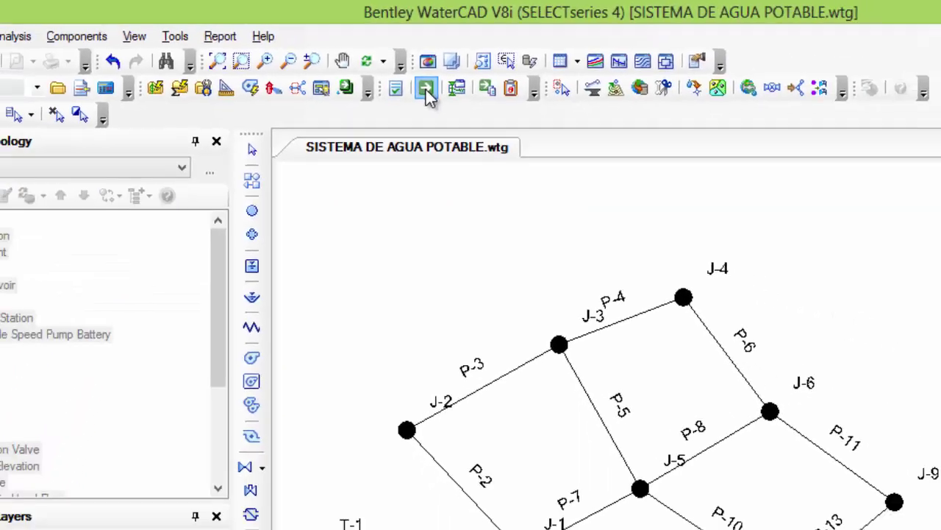
pyautogui.click(611, 156)
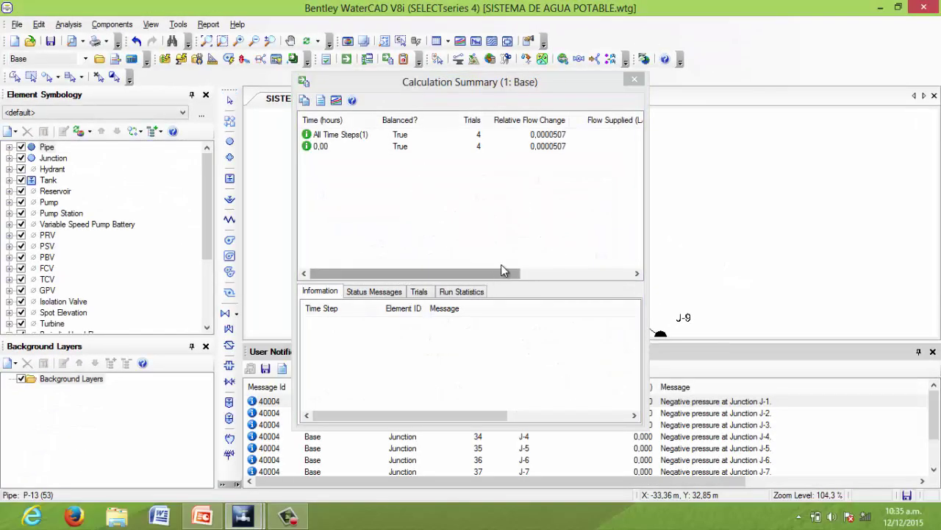
pyautogui.click(634, 82)
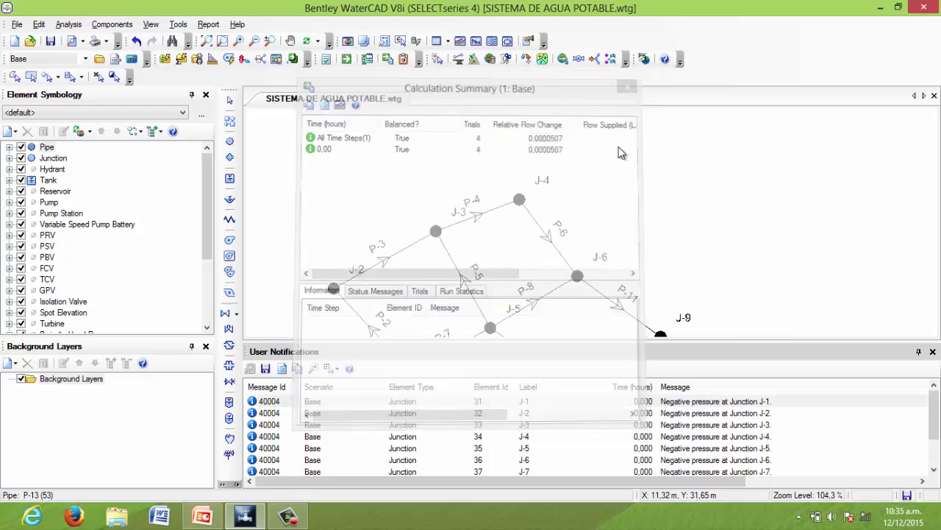
pyautogui.click(932, 354)
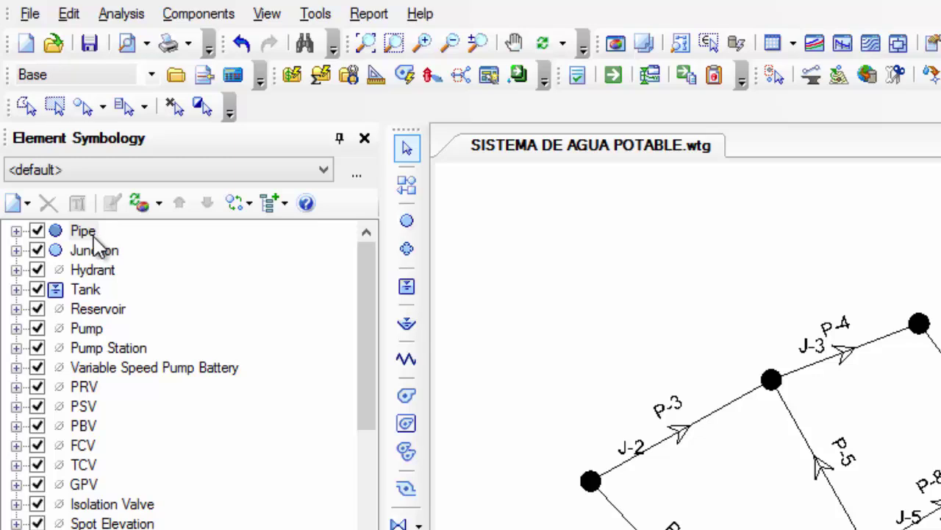
# Step: Create a new annotation for the pipes that uses the Velocity result as its field
pyautogui.rightClick(86, 235)
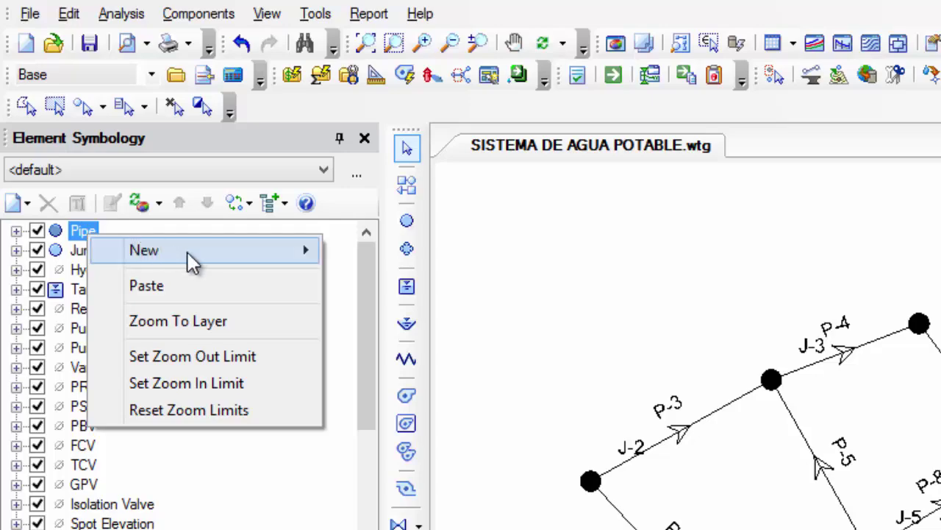
pyautogui.moveTo(212, 261)
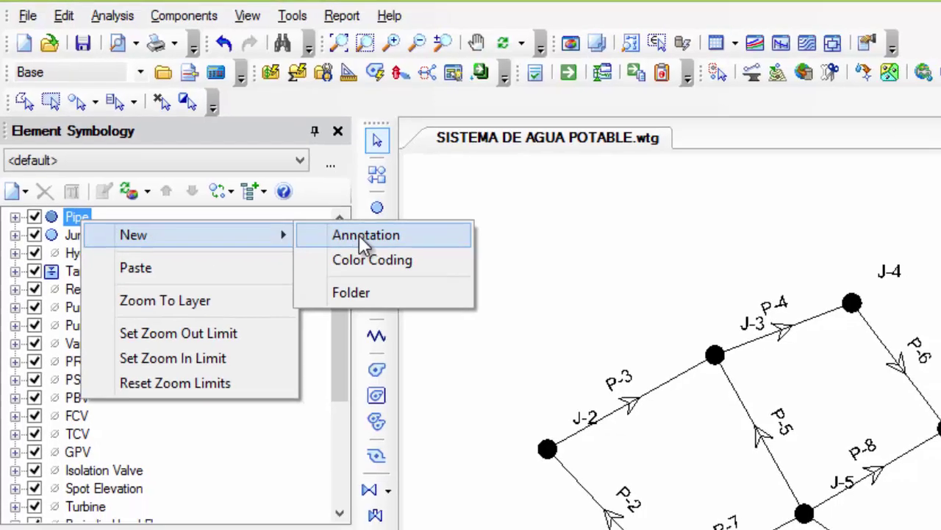
pyautogui.click(380, 251)
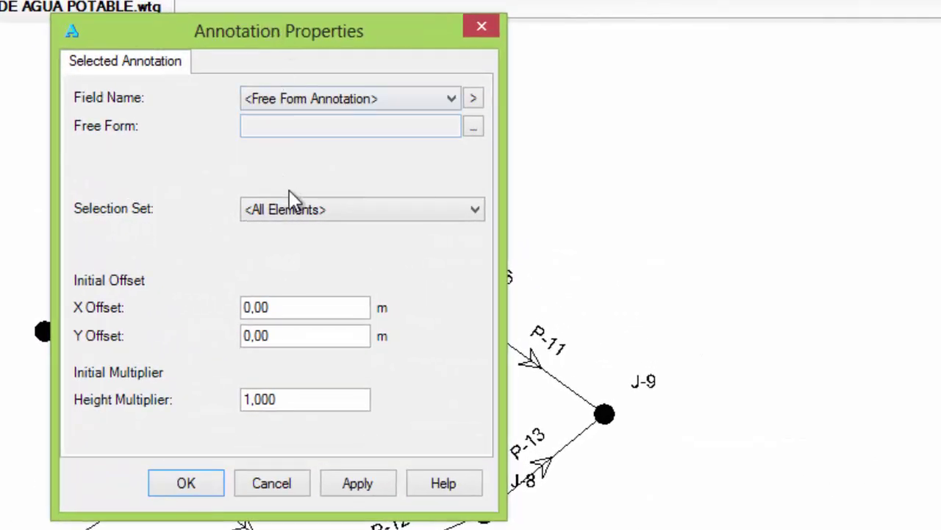
pyautogui.click(472, 100)
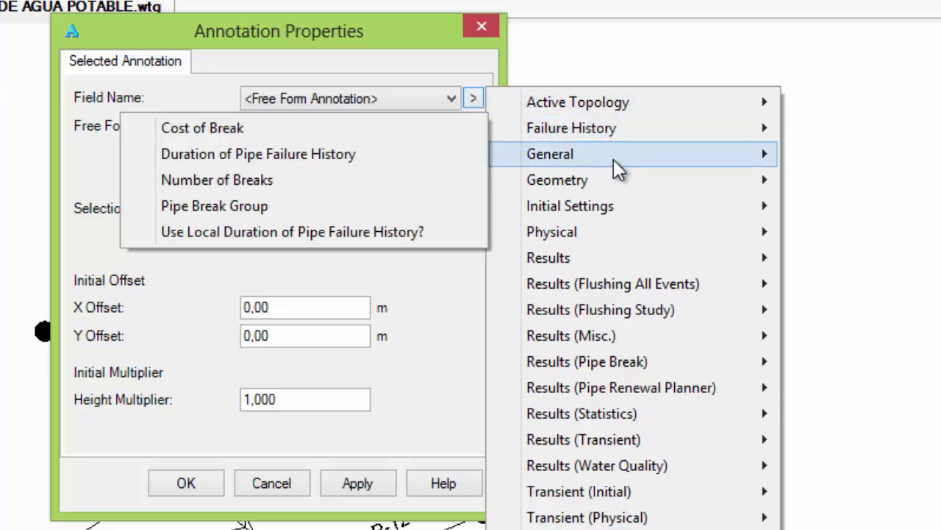
pyautogui.moveTo(645, 258)
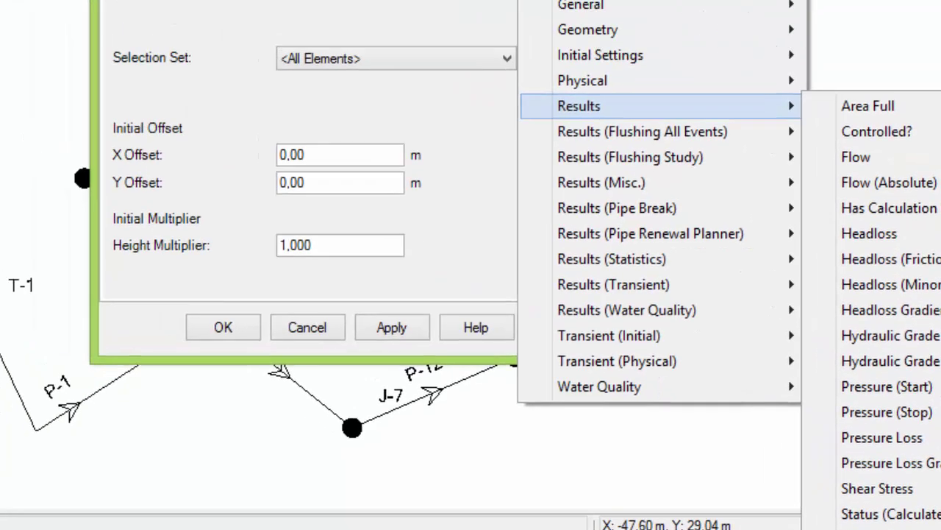
pyautogui.click(691, 487)
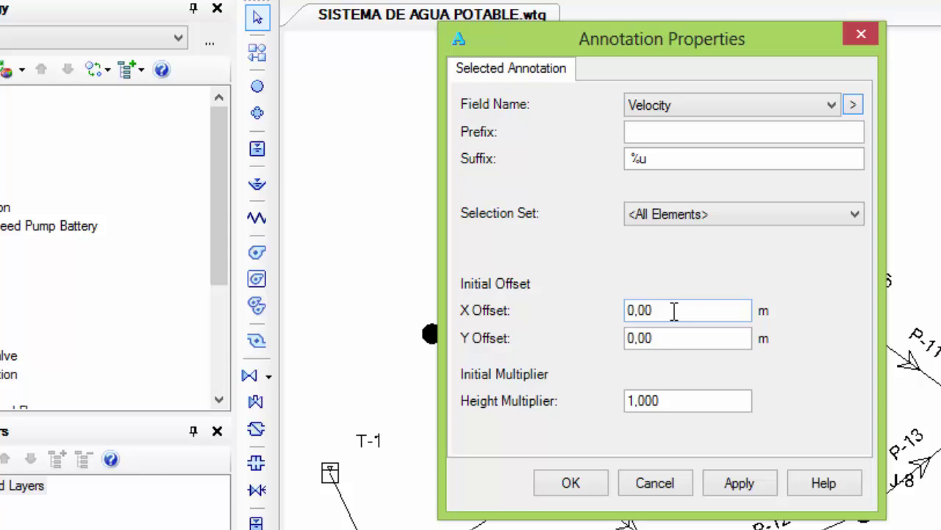
# Step: Set the velocity annotation's initial Y offset to -4,5 m, apply it and accept the annotation properties
pyautogui.doubleClick(669, 337)
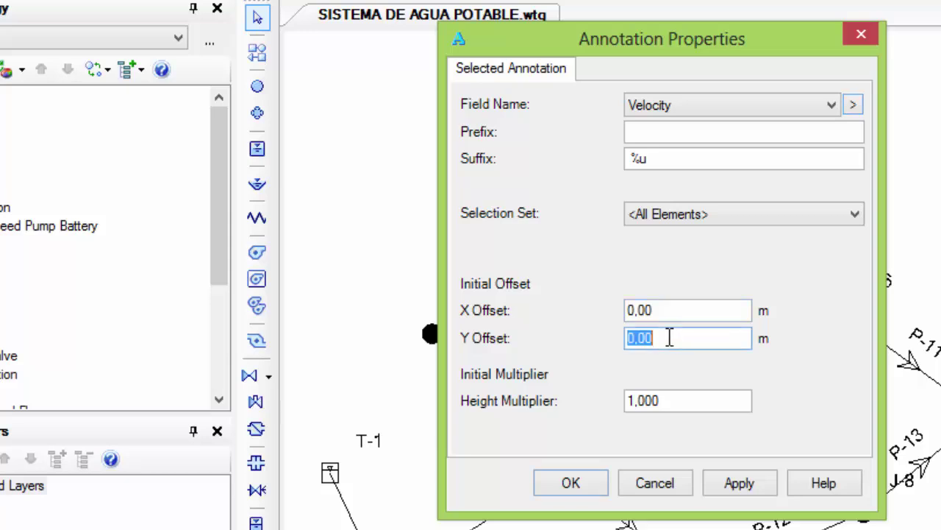
pyautogui.doubleClick(671, 339)
pyautogui.click(673, 341)
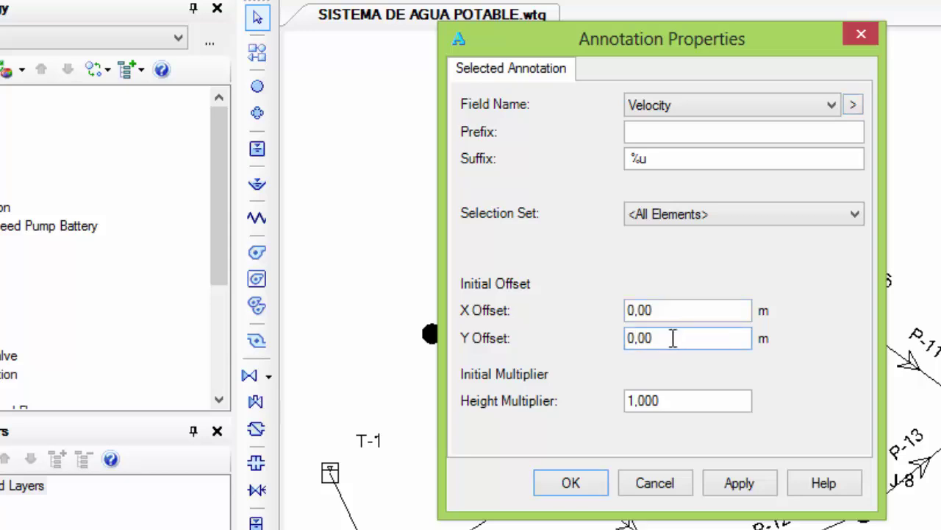
pyautogui.moveTo(672, 337); pyautogui.dragTo(612, 339)
pyautogui.write('-4,5')
pyautogui.click(743, 488)
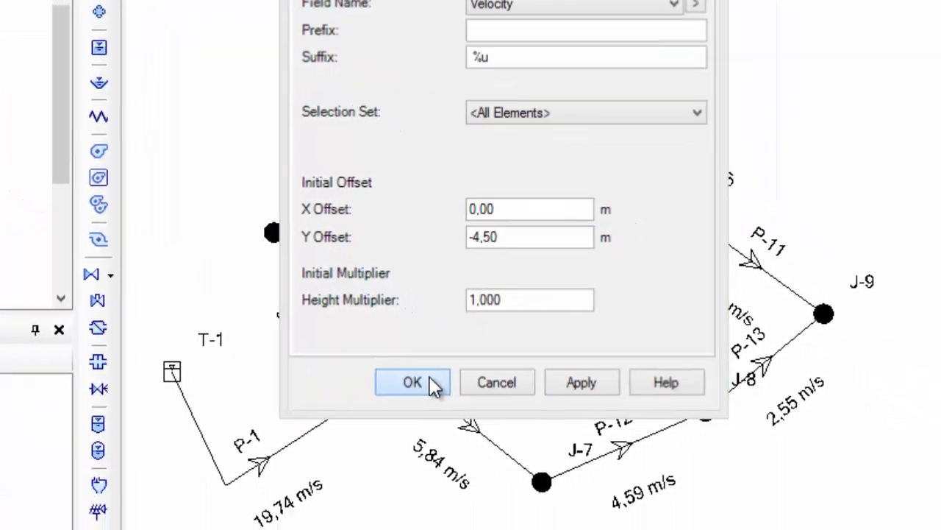
pyautogui.click(587, 477)
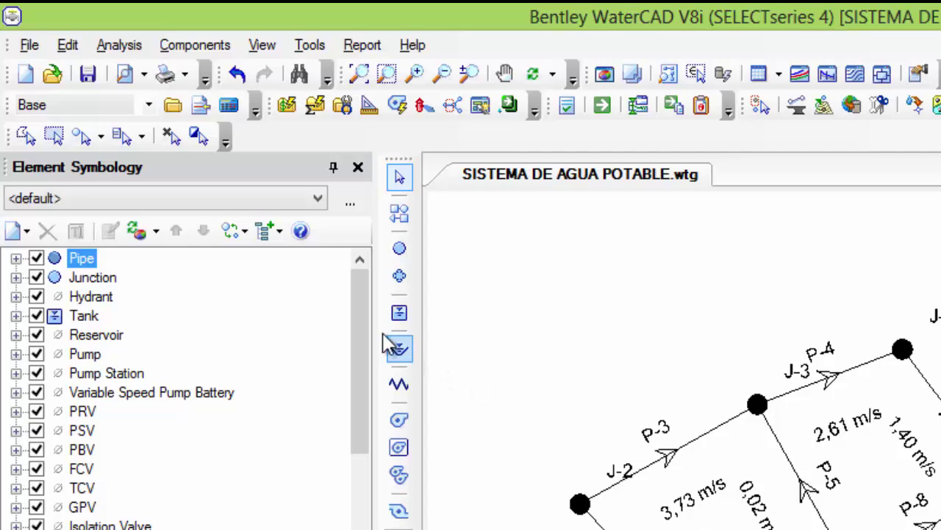
# Step: Create a new annotation for the pipes that uses the physical Diameter attribute as its field
pyautogui.rightClick(86, 266)
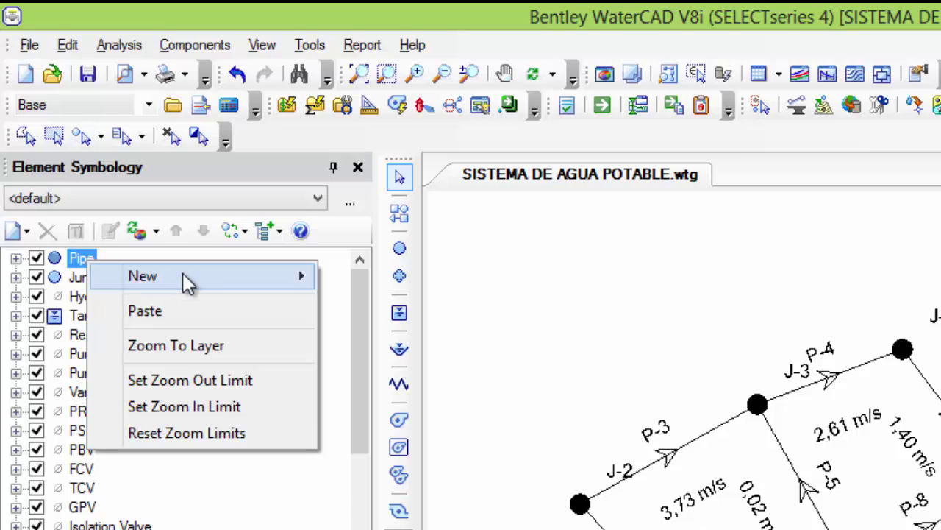
pyautogui.moveTo(183, 274)
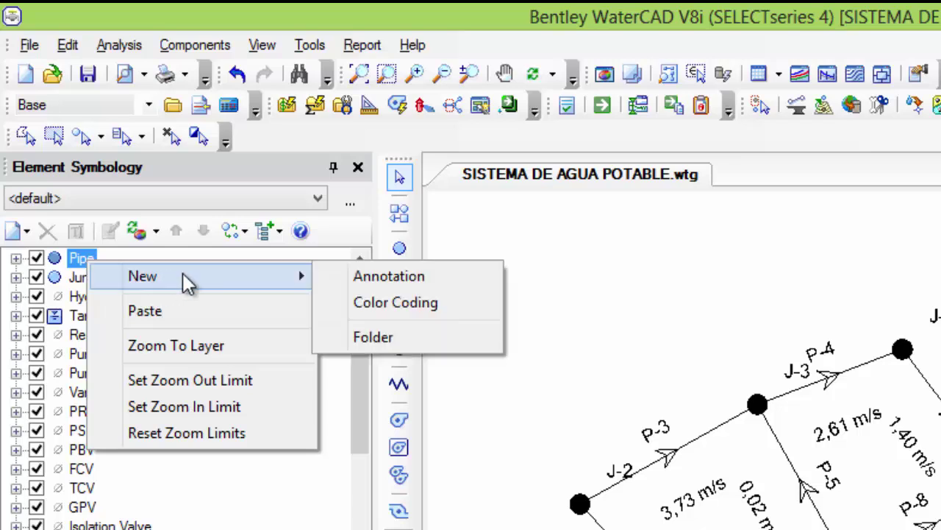
pyautogui.click(404, 284)
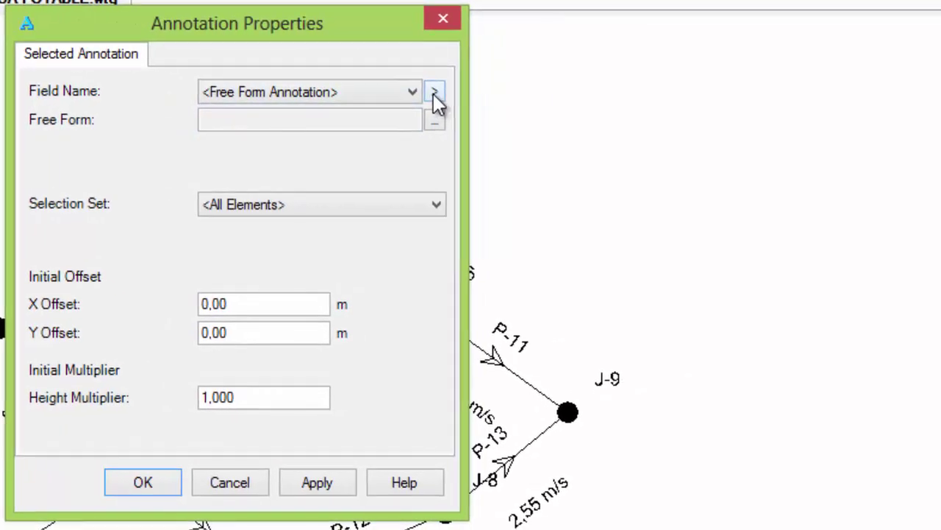
pyautogui.click(602, 96)
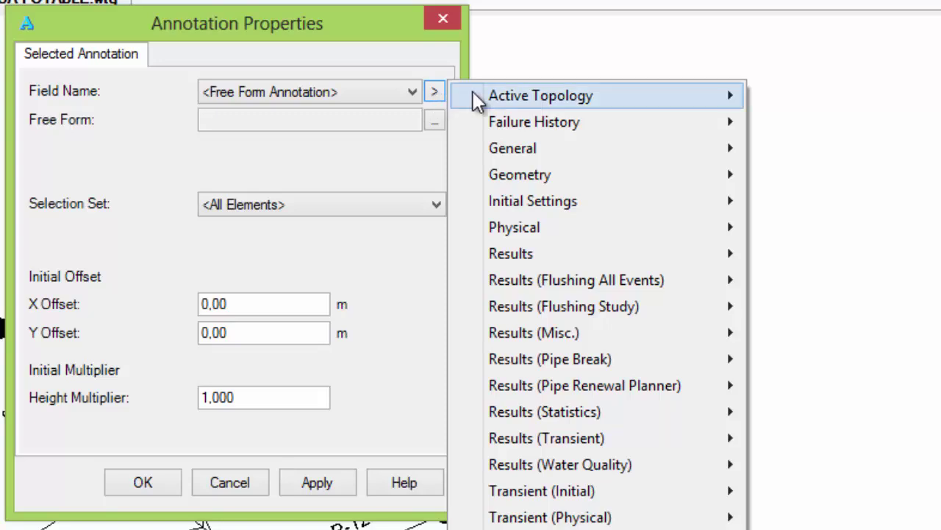
pyautogui.moveTo(535, 97)
pyautogui.moveTo(603, 120)
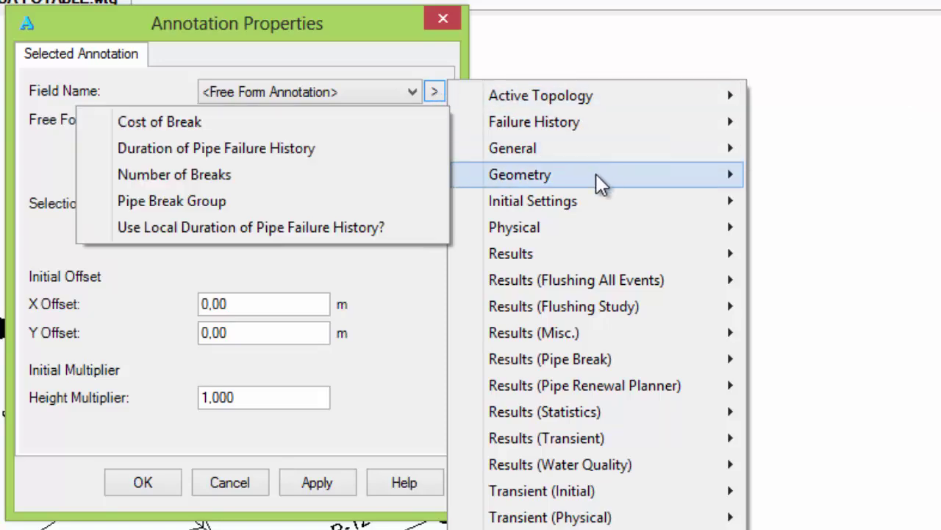
pyautogui.moveTo(605, 225)
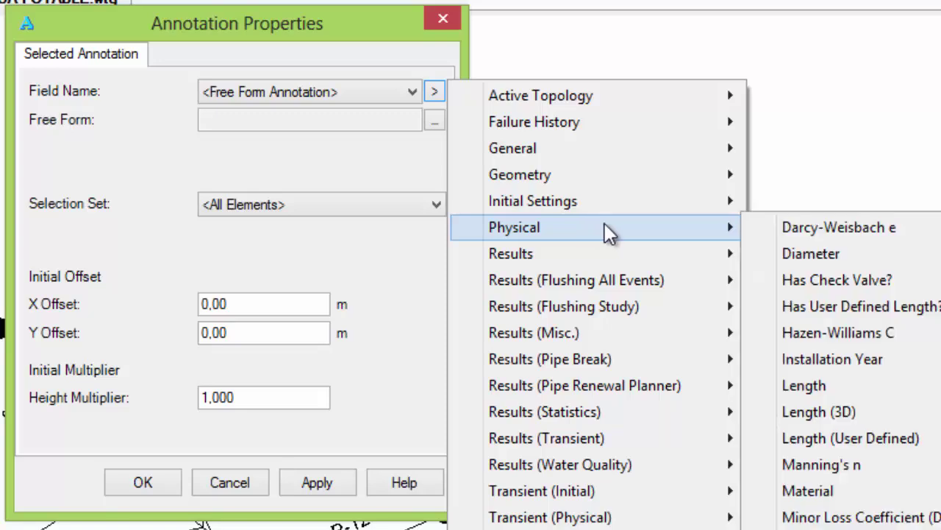
pyautogui.click(821, 263)
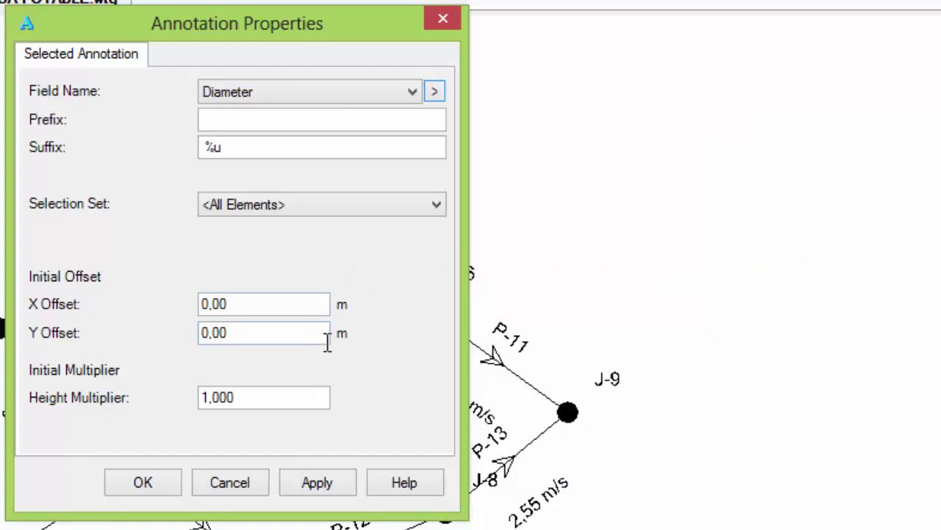
# Step: Set the diameter annotation's initial Y offset to -2 m, apply it and accept the annotation properties
pyautogui.doubleClick(242, 332)
pyautogui.write('-2')
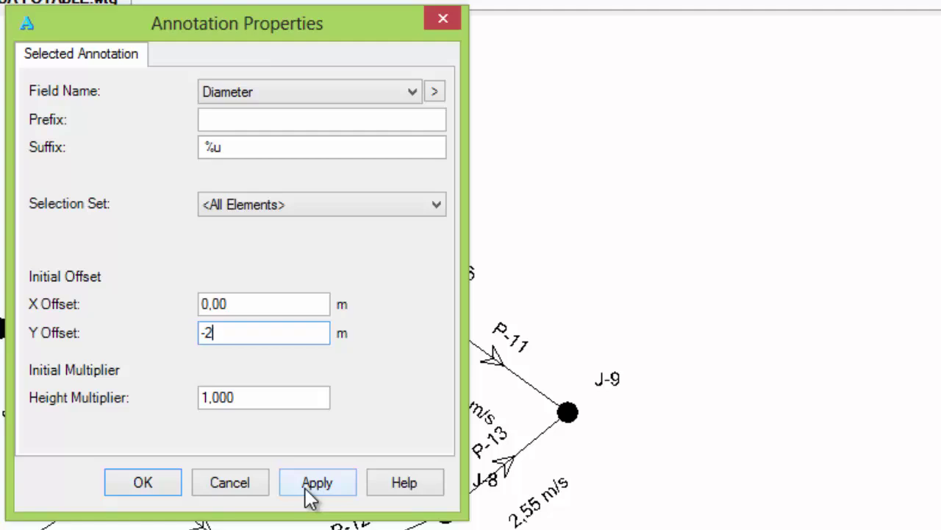
pyautogui.click(306, 488)
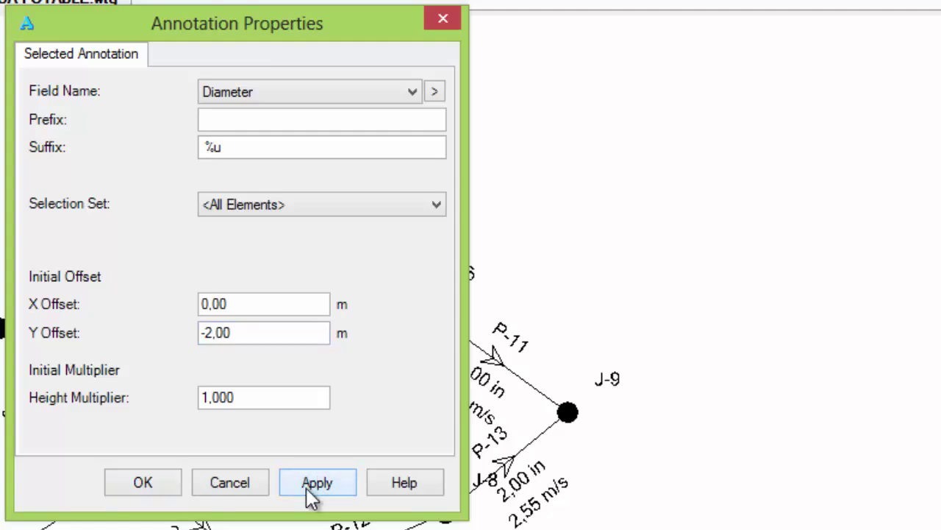
pyautogui.click(175, 487)
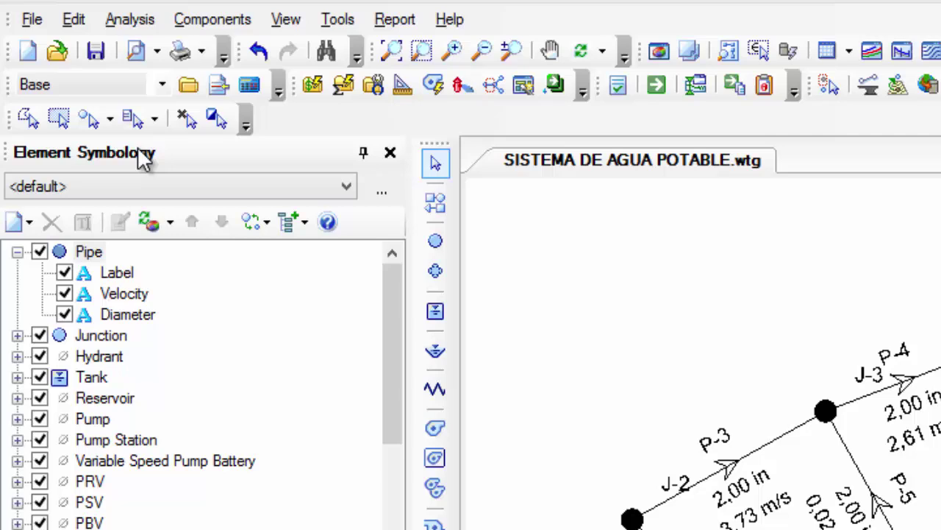
# Step: Create a new annotation for the junctions that uses the Pressure result as its field
pyautogui.rightClick(104, 336)
pyautogui.moveTo(188, 350)
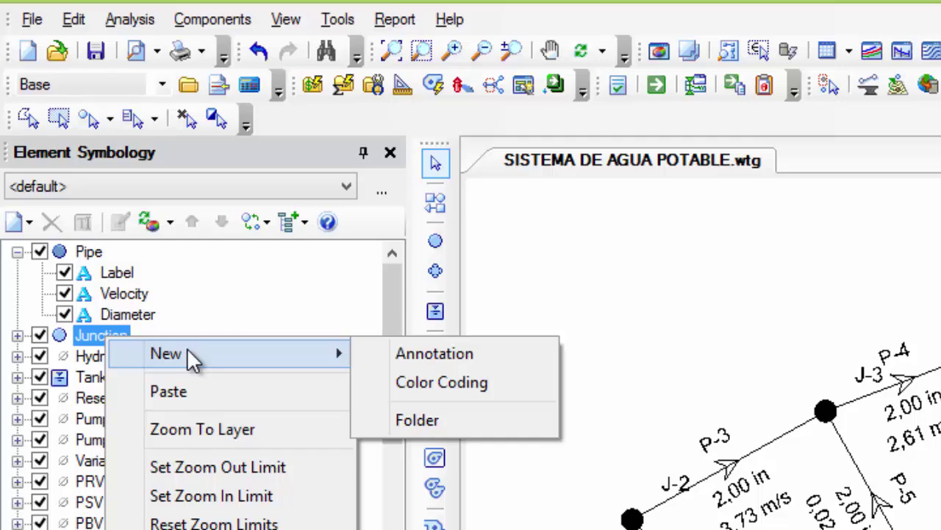
pyautogui.click(449, 355)
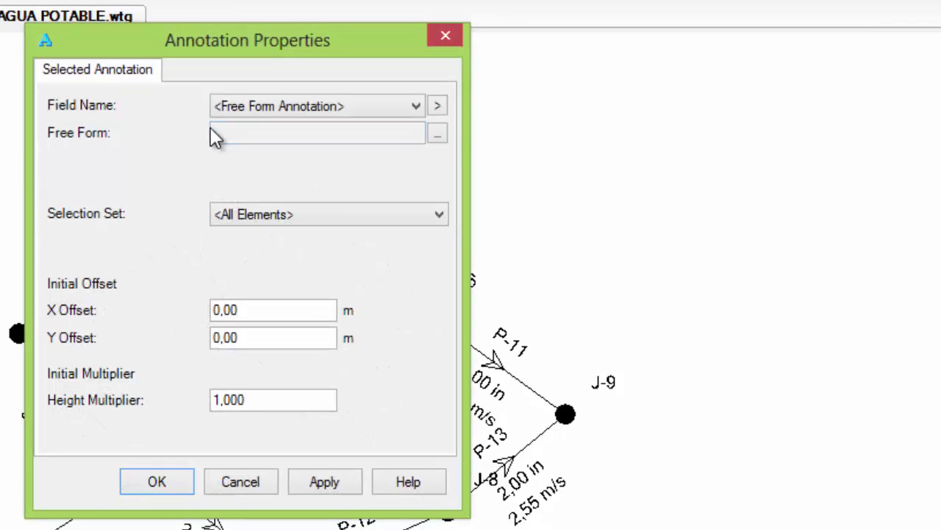
pyautogui.click(437, 108)
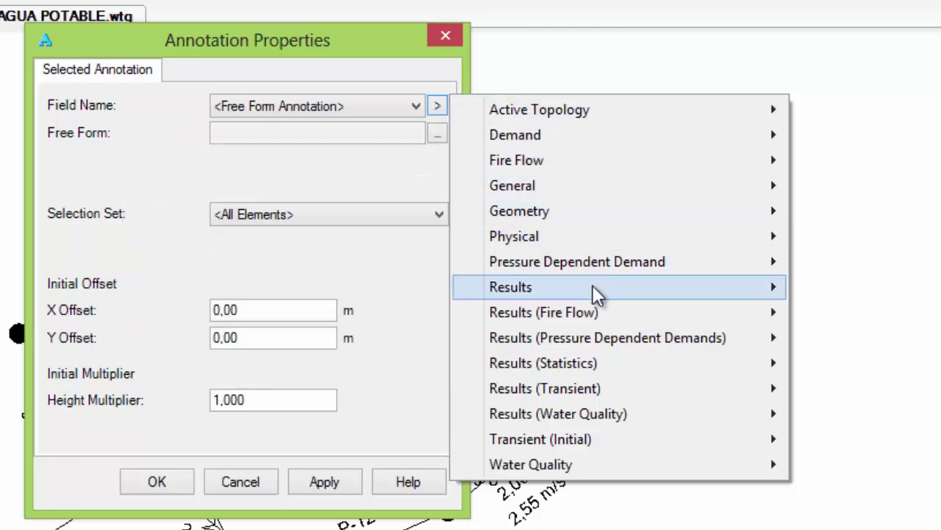
pyautogui.moveTo(607, 287)
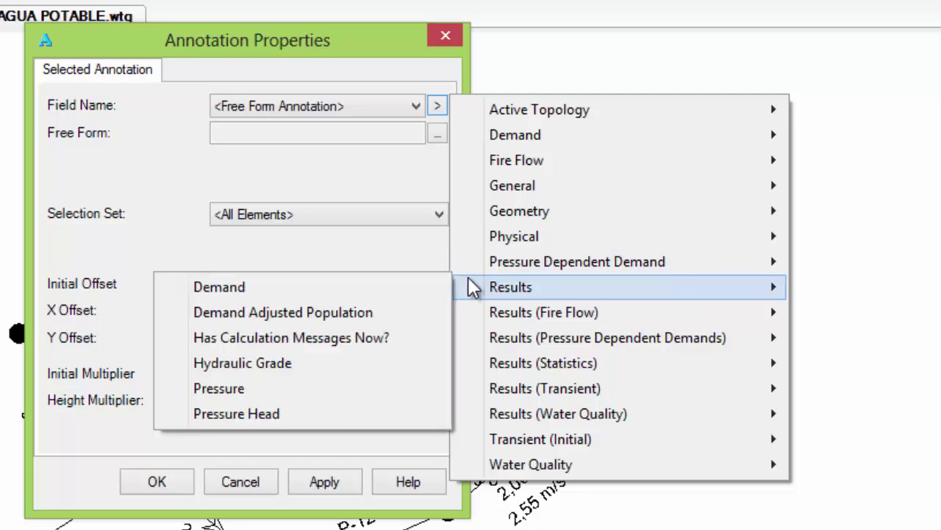
pyautogui.click(235, 397)
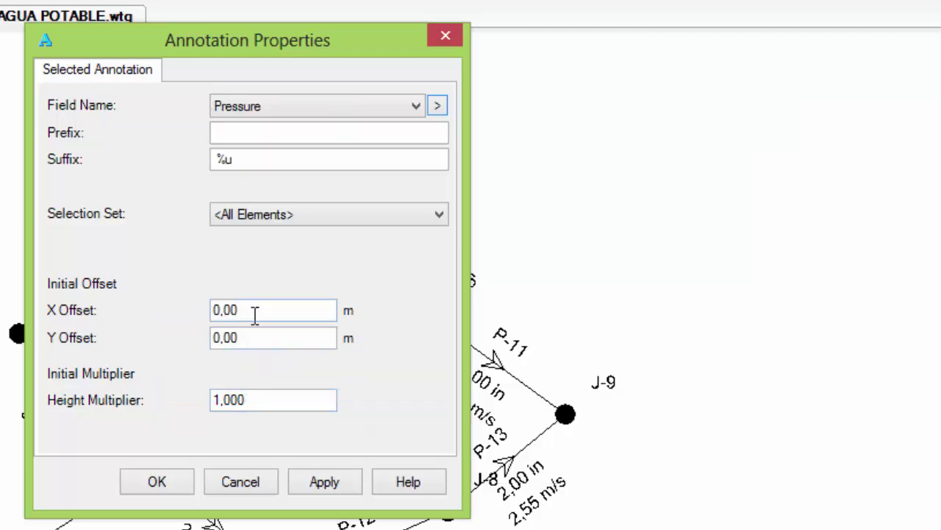
# Step: Set the pressure annotation's initial X offset to -2 m and Y offset to 2 m, apply it and accept the annotation properties
pyautogui.moveTo(254, 312); pyautogui.dragTo(201, 315)
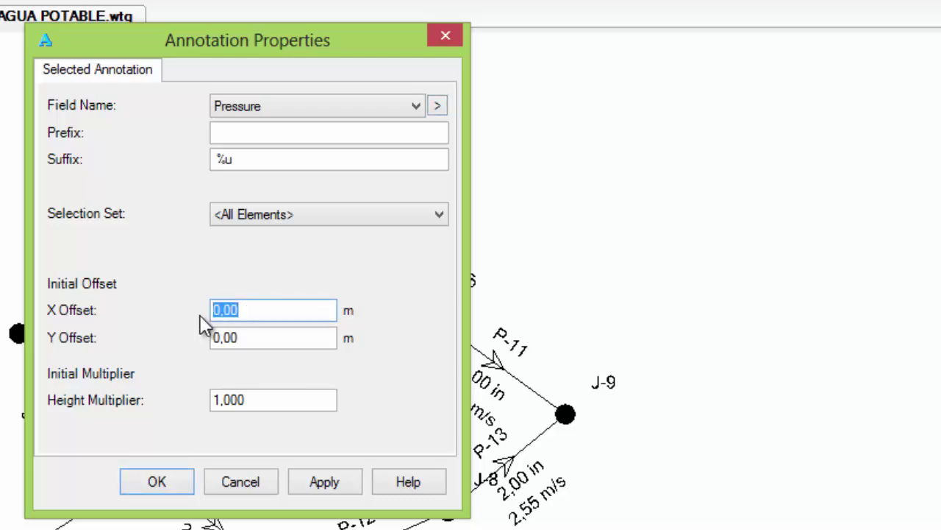
pyautogui.write('-2')
pyautogui.click(215, 342)
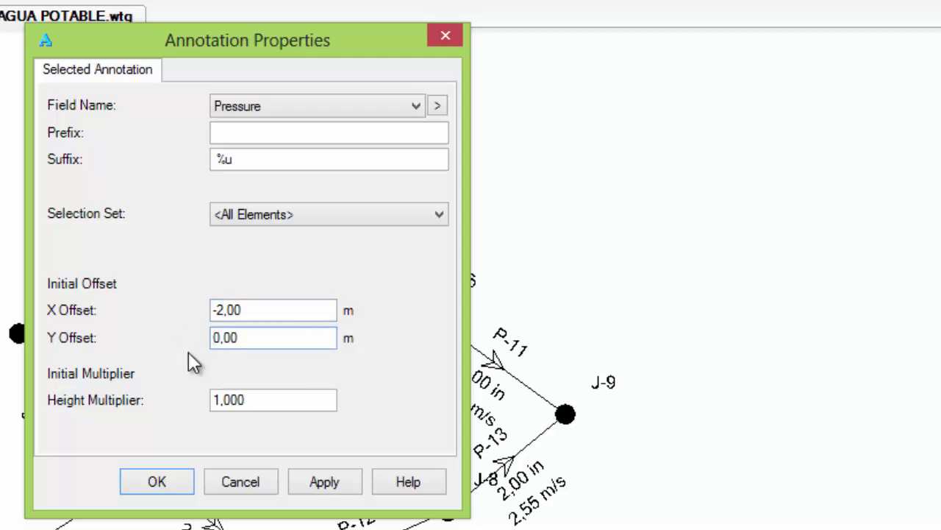
pyautogui.moveTo(282, 338); pyautogui.dragTo(184, 354)
pyautogui.write('2')
pyautogui.click(325, 490)
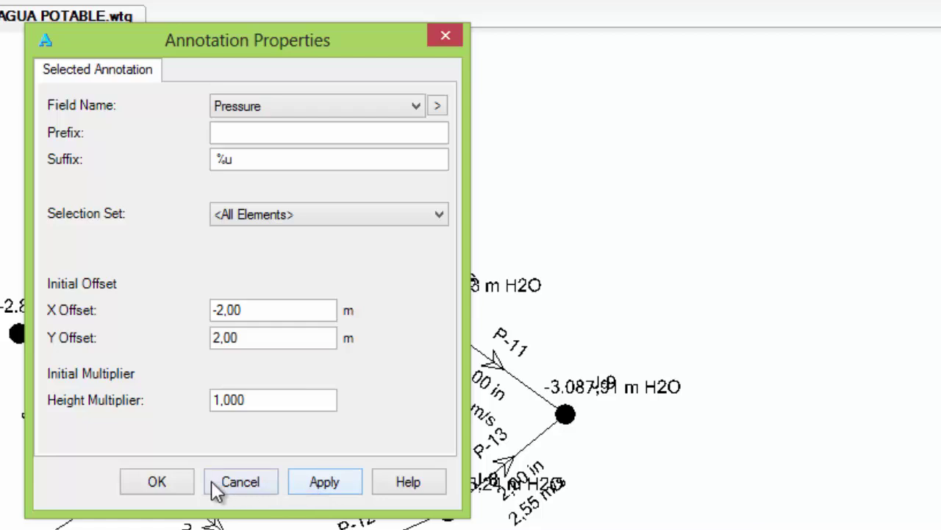
pyautogui.click(174, 491)
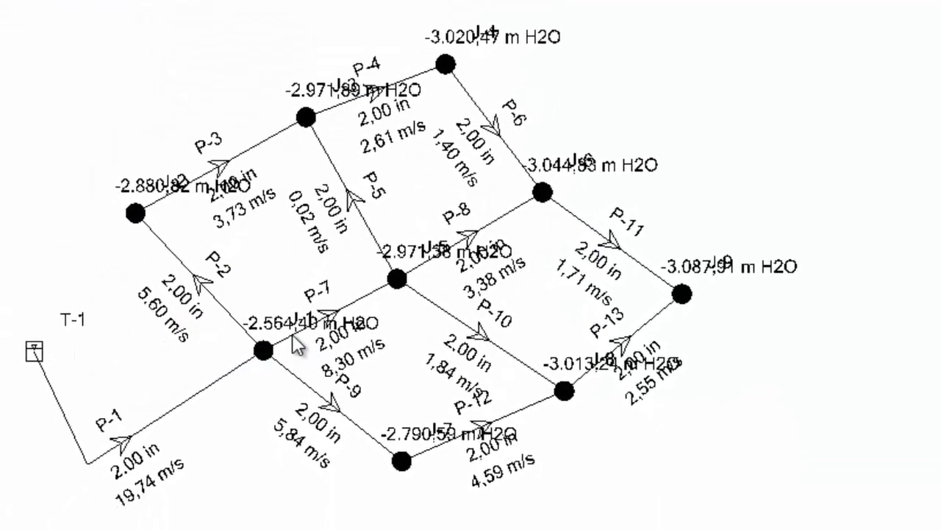
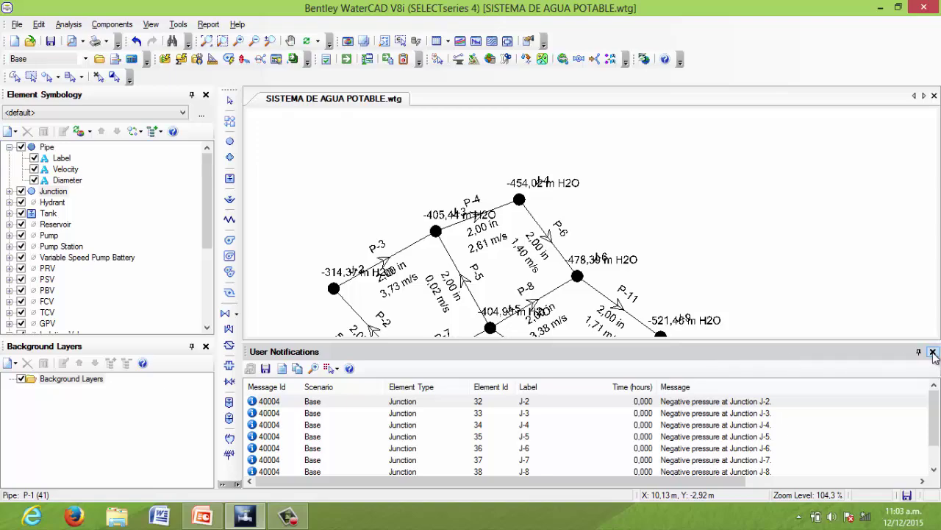
# Step: Dismiss the user notifications, set pipe P-1's diameter to 8 in and recompute the Base scenario, closing the calculation summary
pyautogui.click(932, 351)
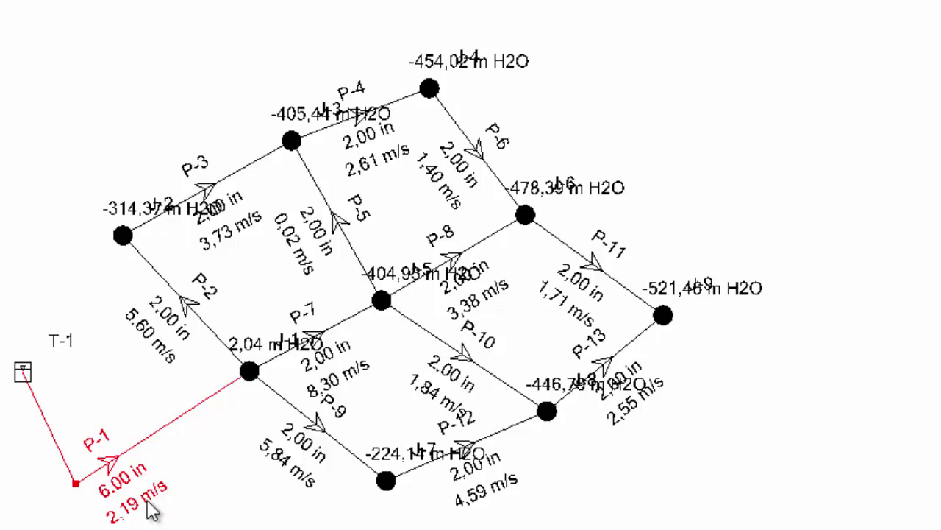
pyautogui.doubleClick(149, 435)
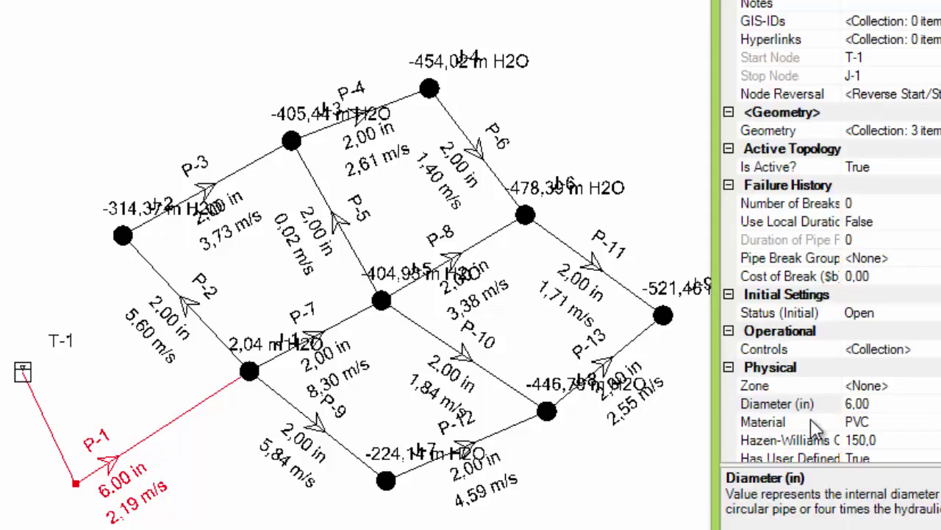
pyautogui.click(879, 404)
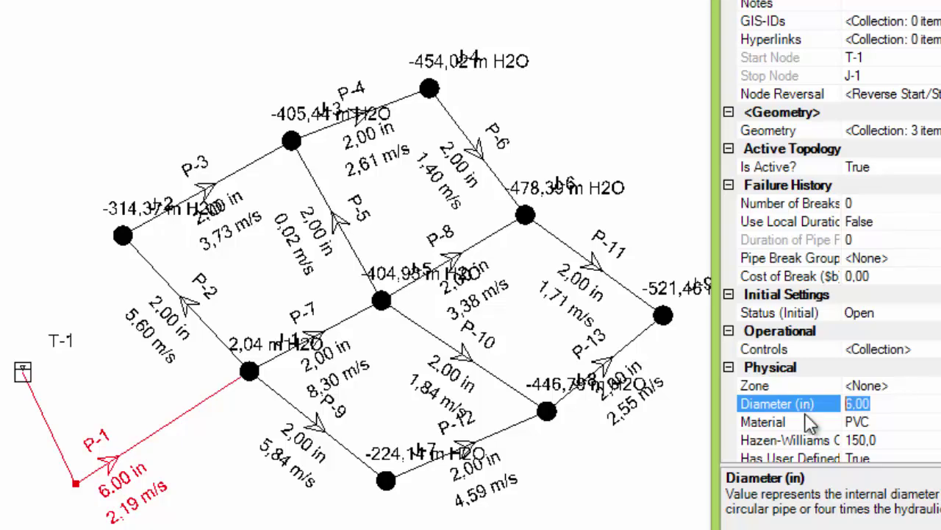
pyautogui.write('8')
pyautogui.click(794, 404)
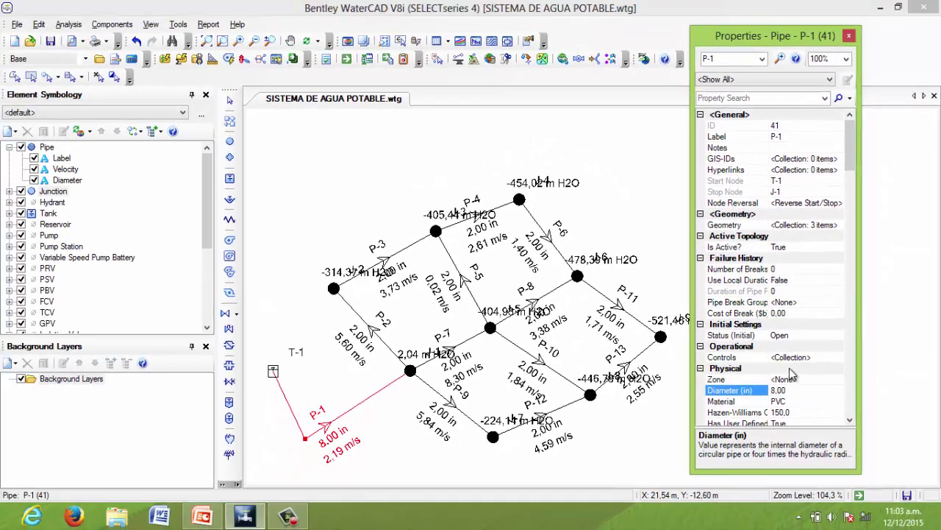
pyautogui.click(849, 36)
pyautogui.click(346, 59)
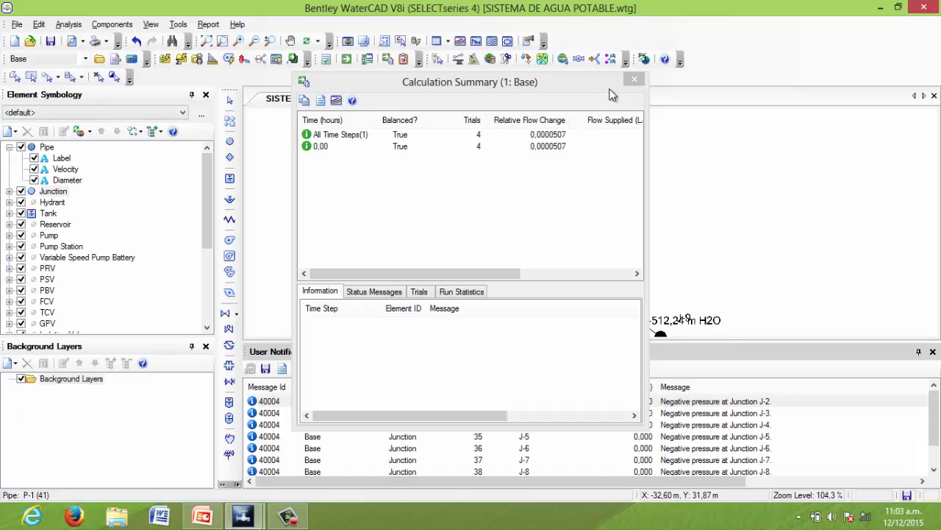
pyautogui.click(637, 83)
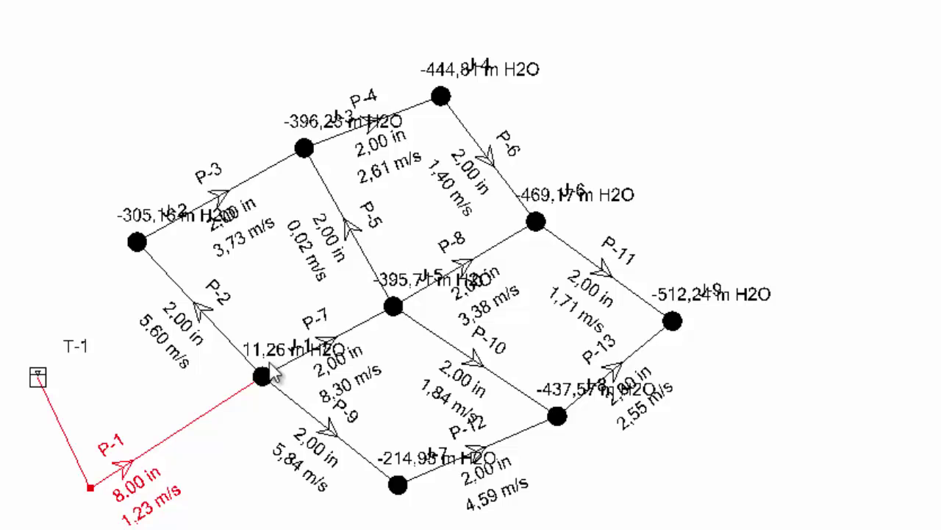
# Step: Set pipe P-1's diameter to 10 in and recompute the network, closing the calculation summary
pyautogui.doubleClick(178, 444)
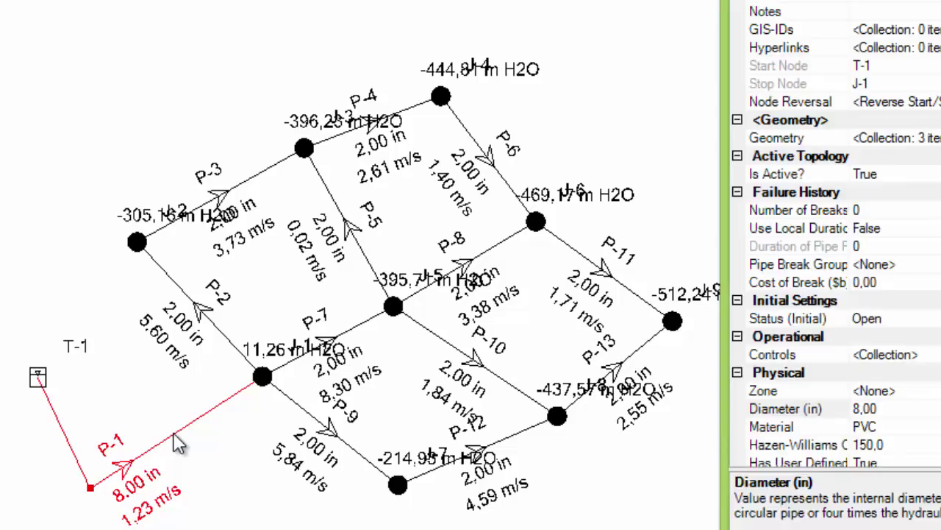
pyautogui.click(887, 409)
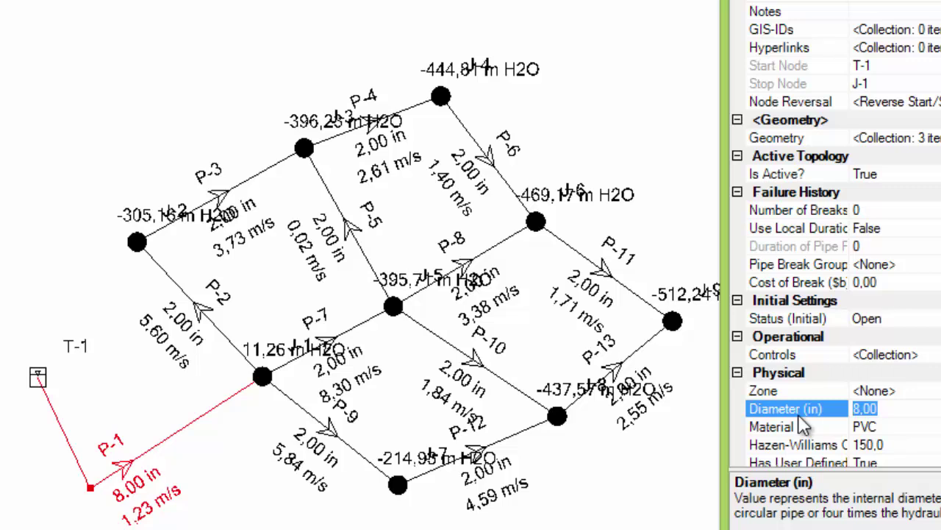
pyautogui.write('10')
pyautogui.press('Return')
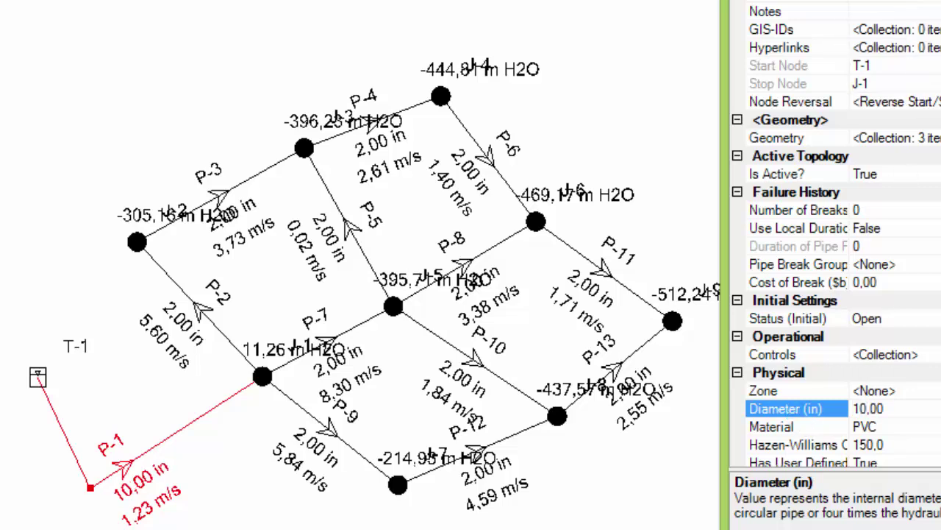
pyautogui.click(938, 2)
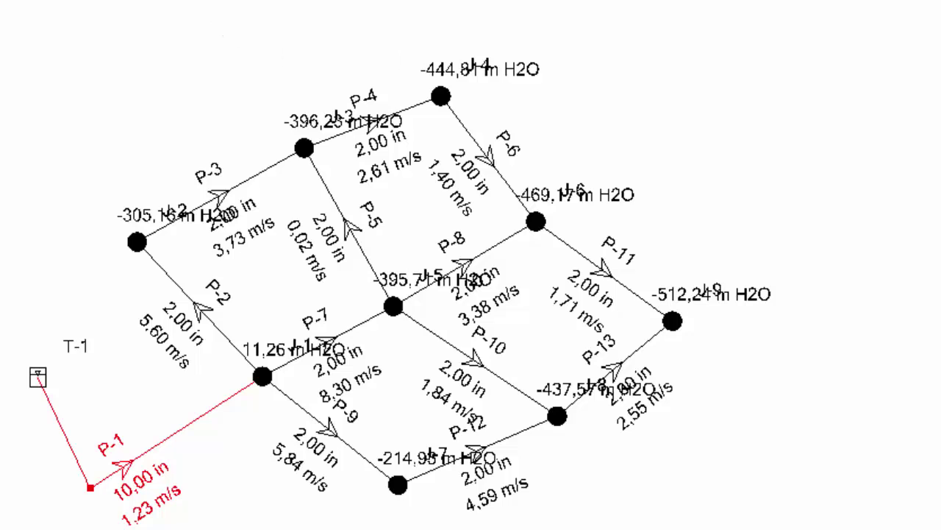
pyautogui.press('F9')
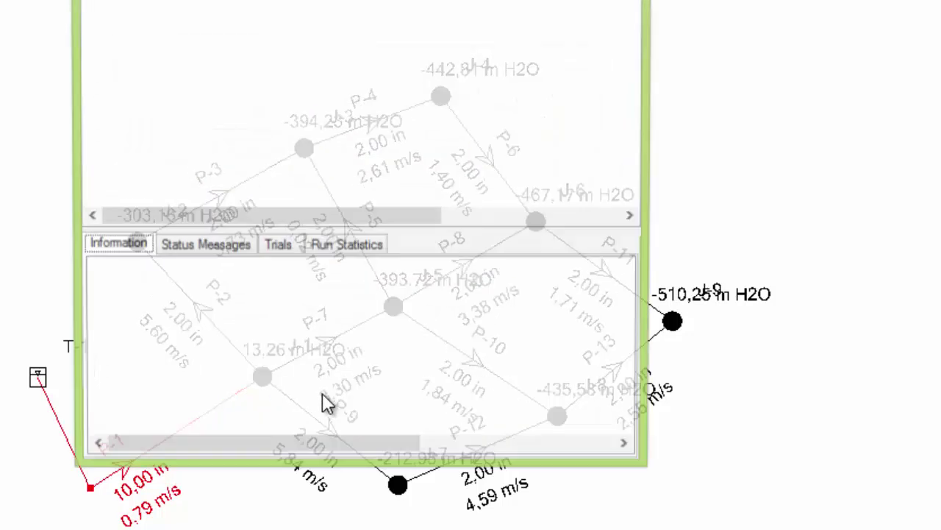
pyautogui.click(629, 1)
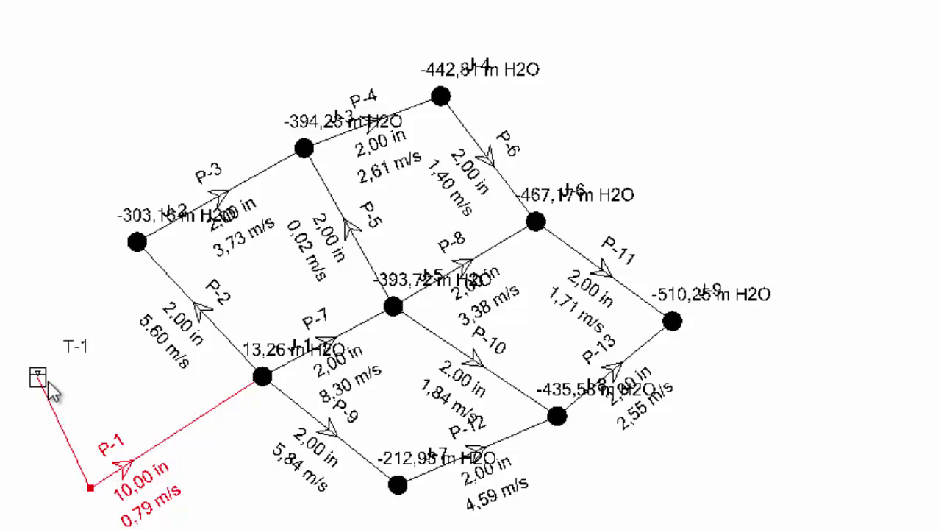
# Step: Set tank T-1's base elevation and minimum elevation both to 1265 m in its operating range
pyautogui.click(40, 378)
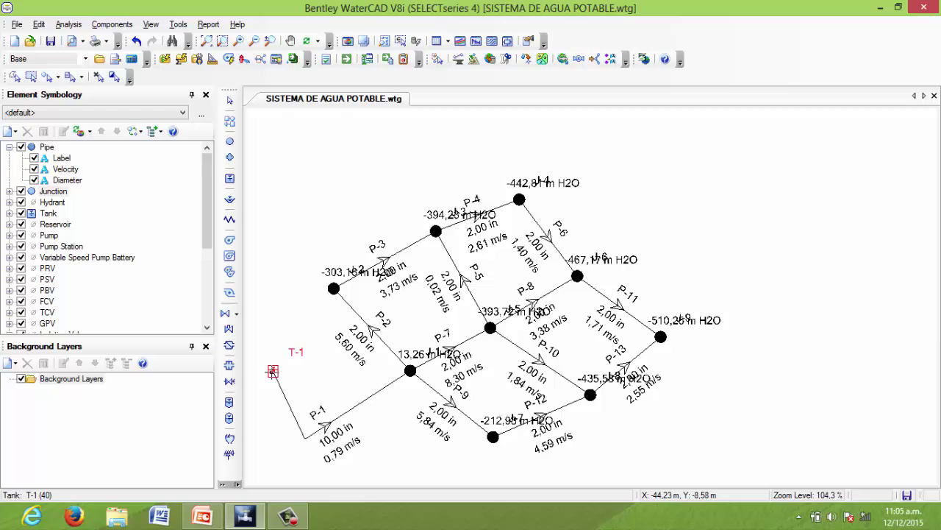
pyautogui.doubleClick(272, 372)
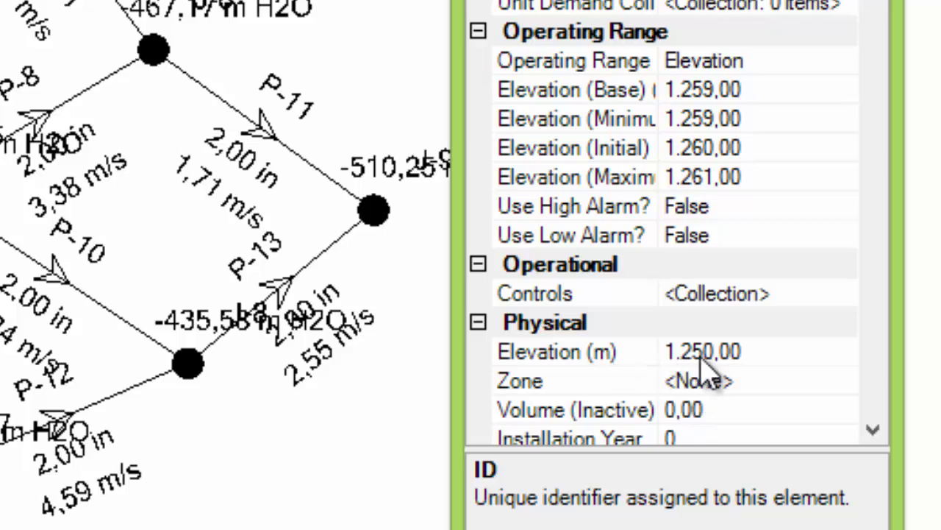
pyautogui.click(757, 90)
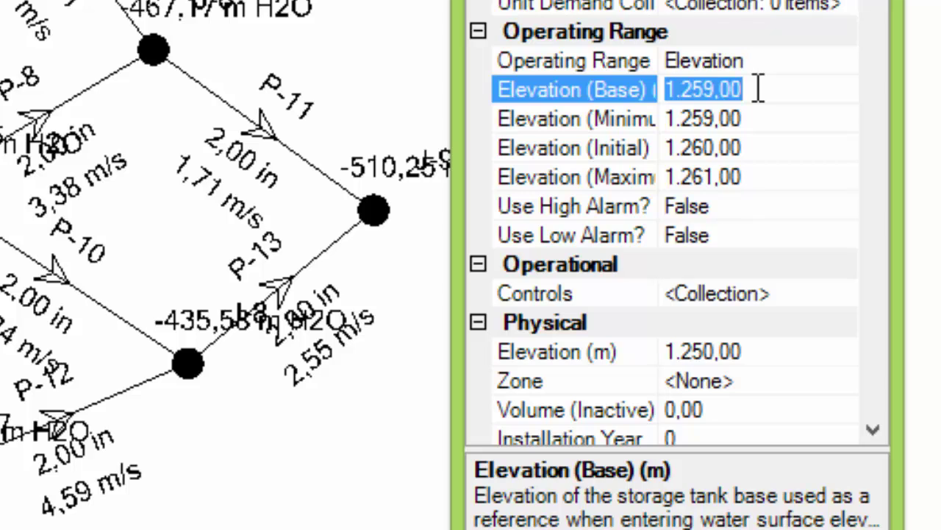
pyautogui.write('122')
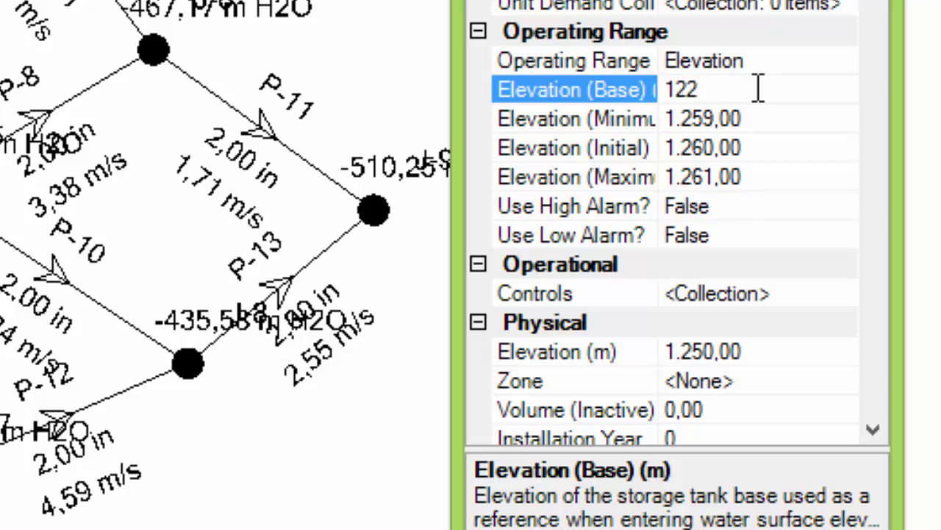
pyautogui.press('BackSpace')
pyautogui.write('5')
pyautogui.press('BackSpace')
pyautogui.write('65')
pyautogui.click(676, 119)
pyautogui.moveTo(765, 120); pyautogui.dragTo(655, 152)
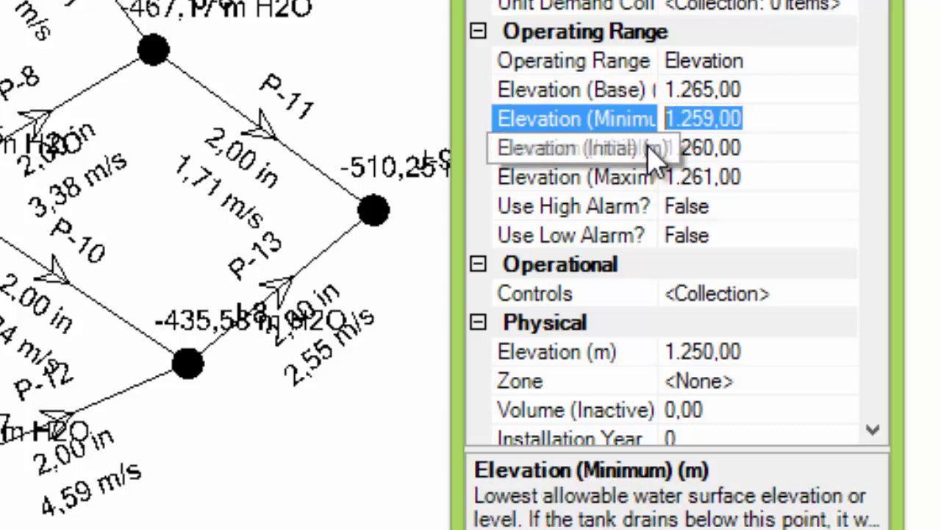
pyautogui.write('1265')
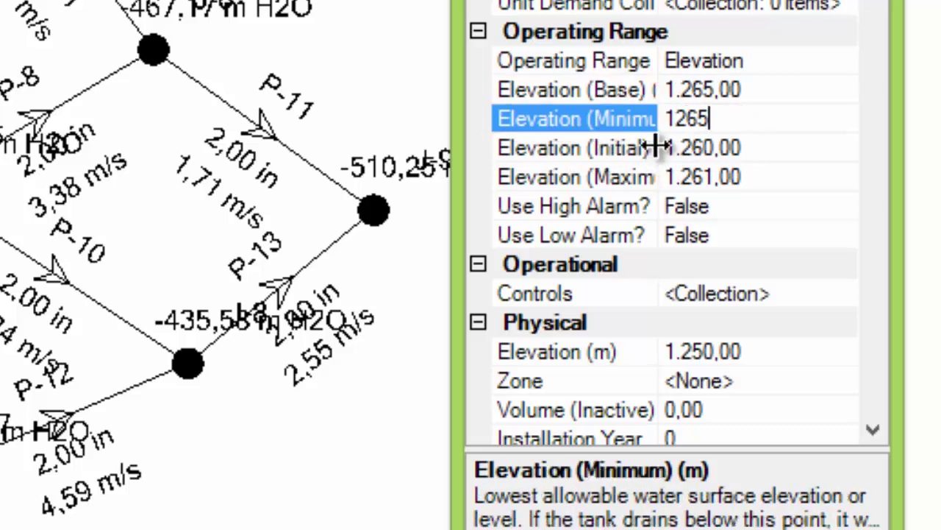
# Step: Set tank T-1's initial elevation to 1266 m and its maximum elevation to 1267 m
pyautogui.click(764, 149)
pyautogui.moveTo(763, 149); pyautogui.dragTo(664, 148)
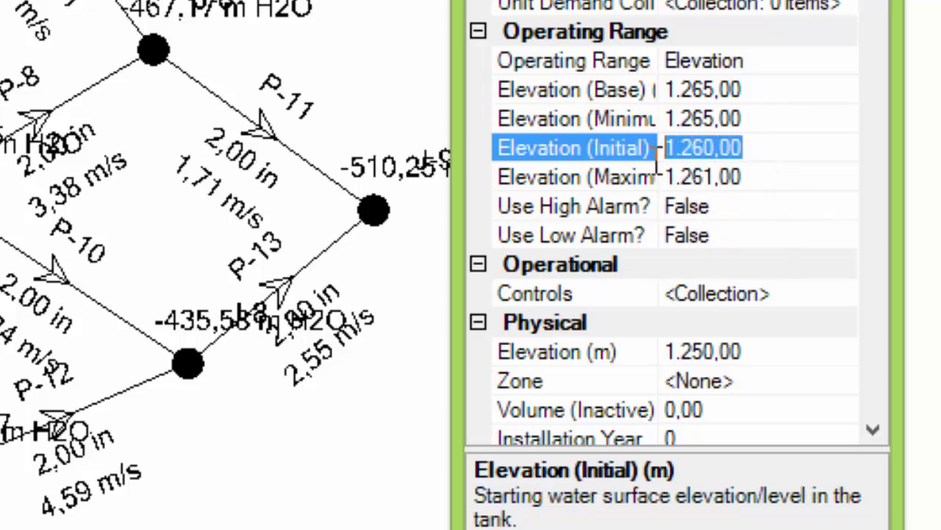
pyautogui.write('1266')
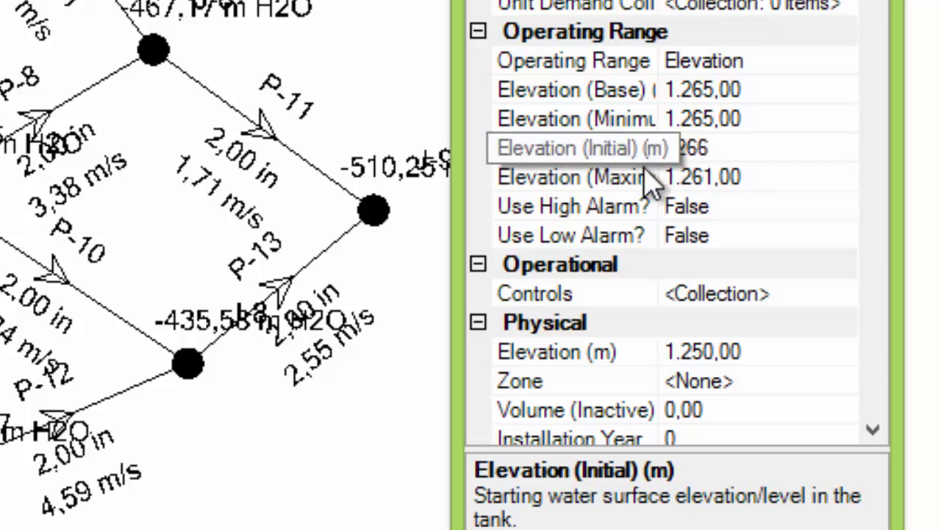
pyautogui.click(733, 177)
pyautogui.moveTo(770, 174); pyautogui.dragTo(630, 200)
pyautogui.write('1267')
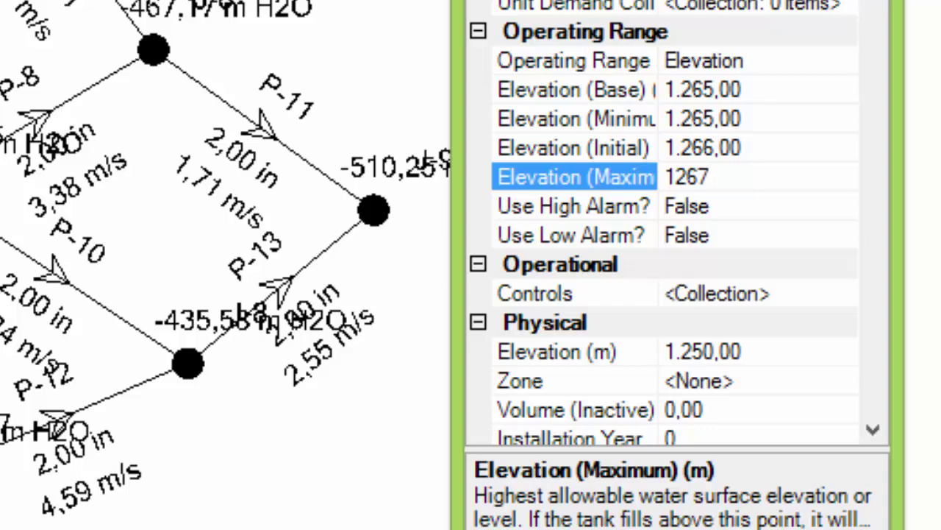
# Step: Close the tank properties and recompute the Base scenario, dismissing the calculation summary
pyautogui.click(875, 1)
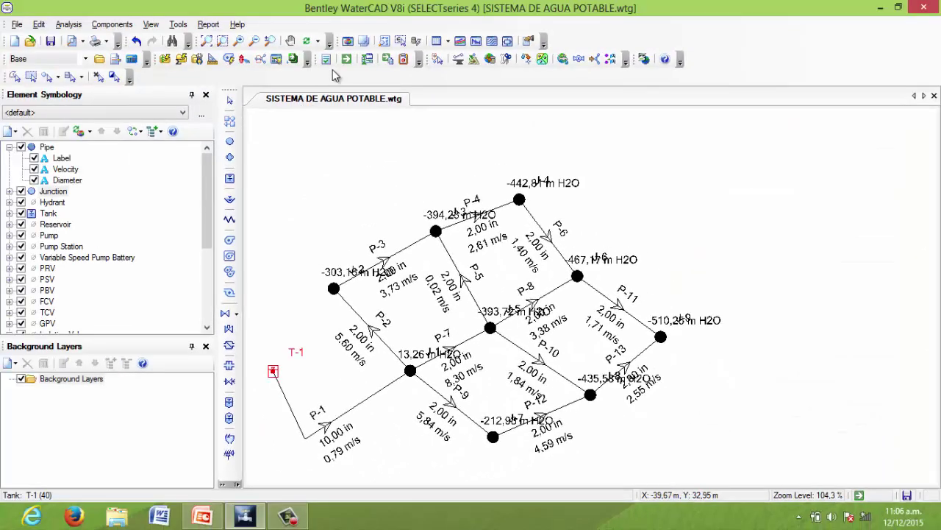
pyautogui.click(347, 59)
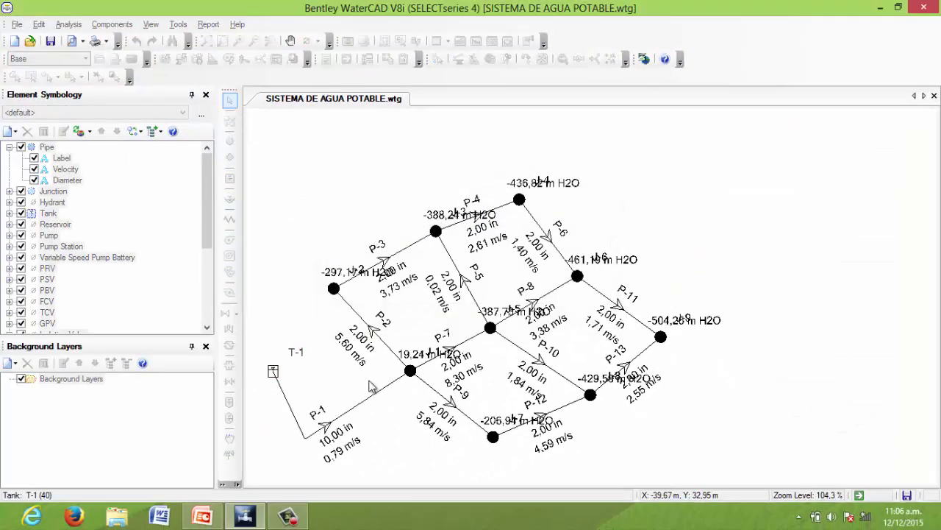
pyautogui.click(633, 82)
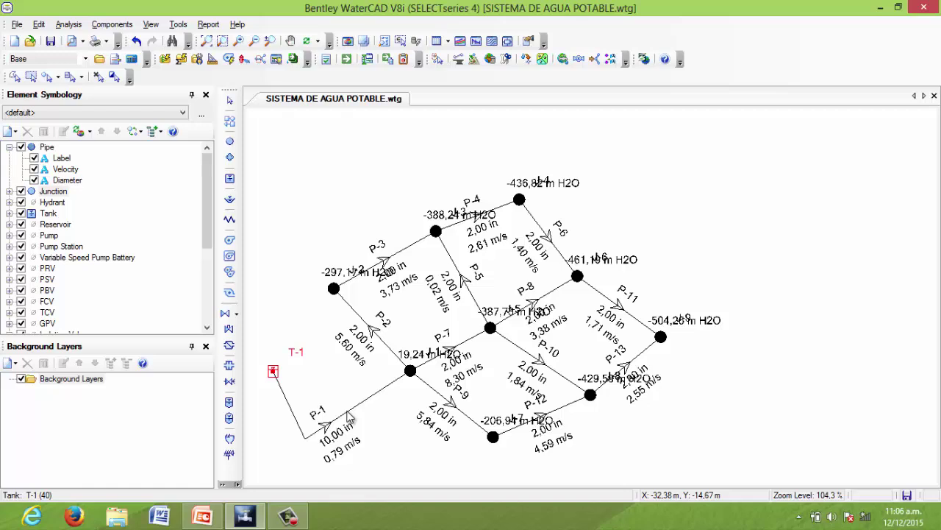
# Step: Set pipe P-1's diameter to 8 in and recompute the network, closing the calculation summary and user notifications
pyautogui.doubleClick(350, 418)
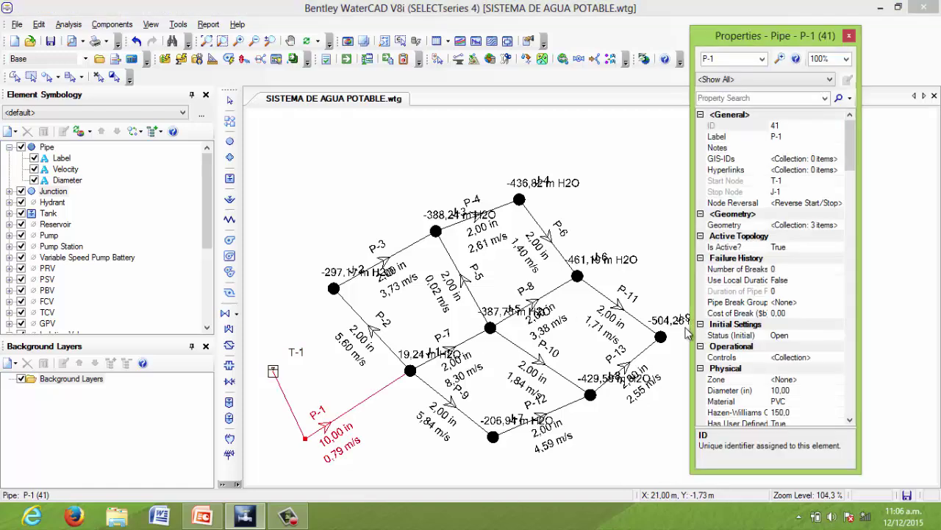
pyautogui.click(780, 389)
pyautogui.write('8')
pyautogui.press('Return')
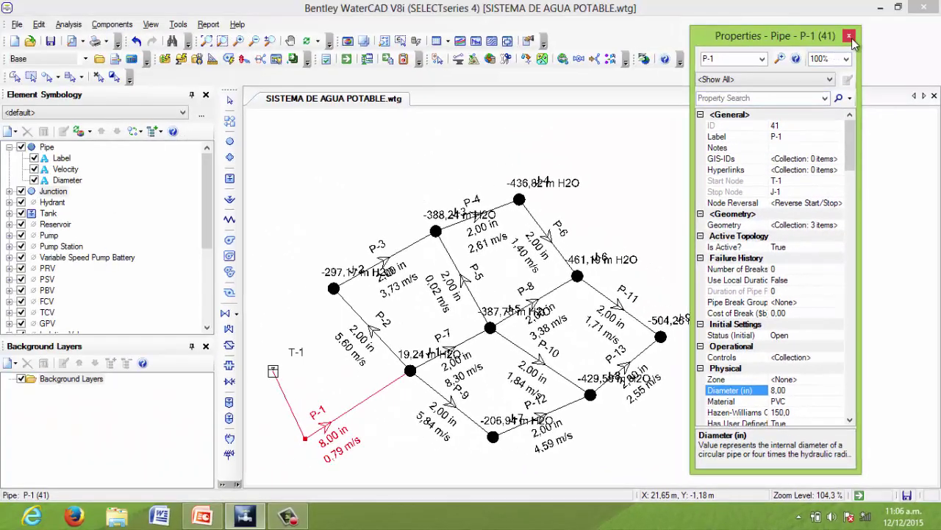
pyautogui.click(850, 36)
pyautogui.click(346, 60)
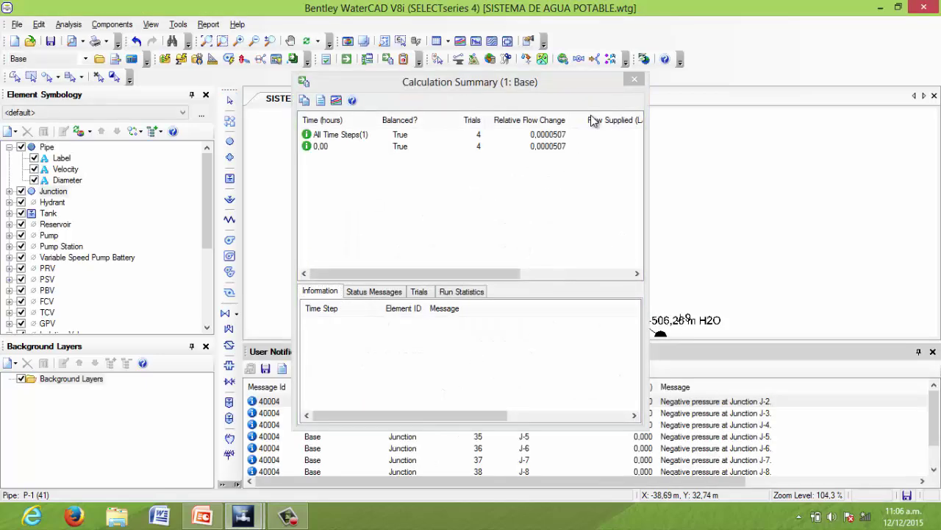
pyautogui.click(634, 79)
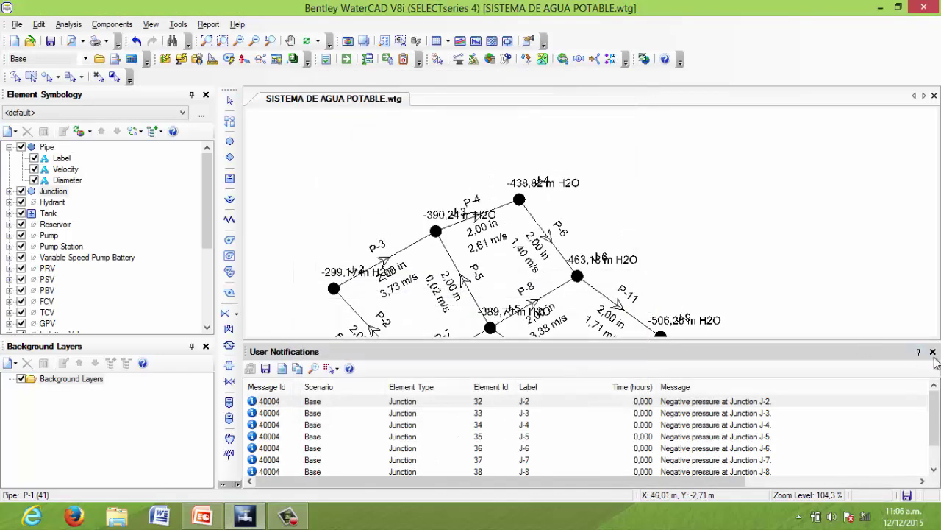
pyautogui.click(933, 352)
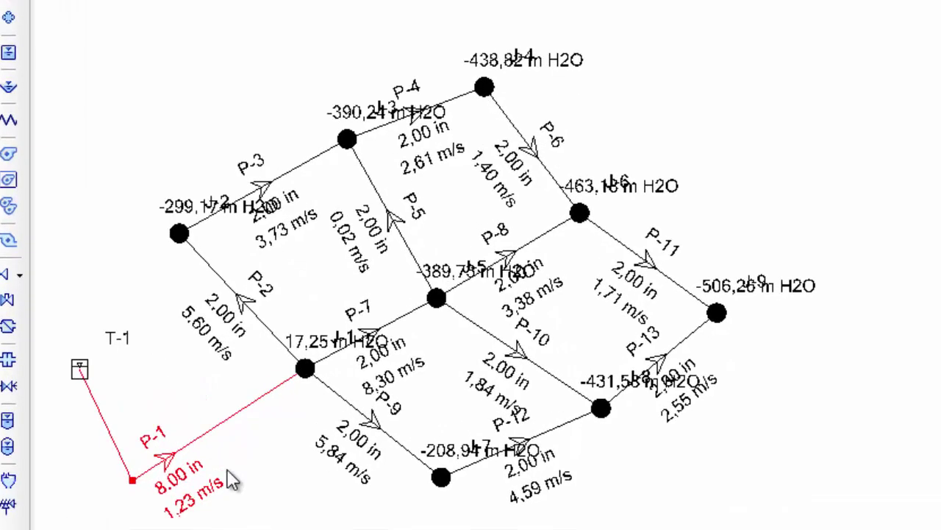